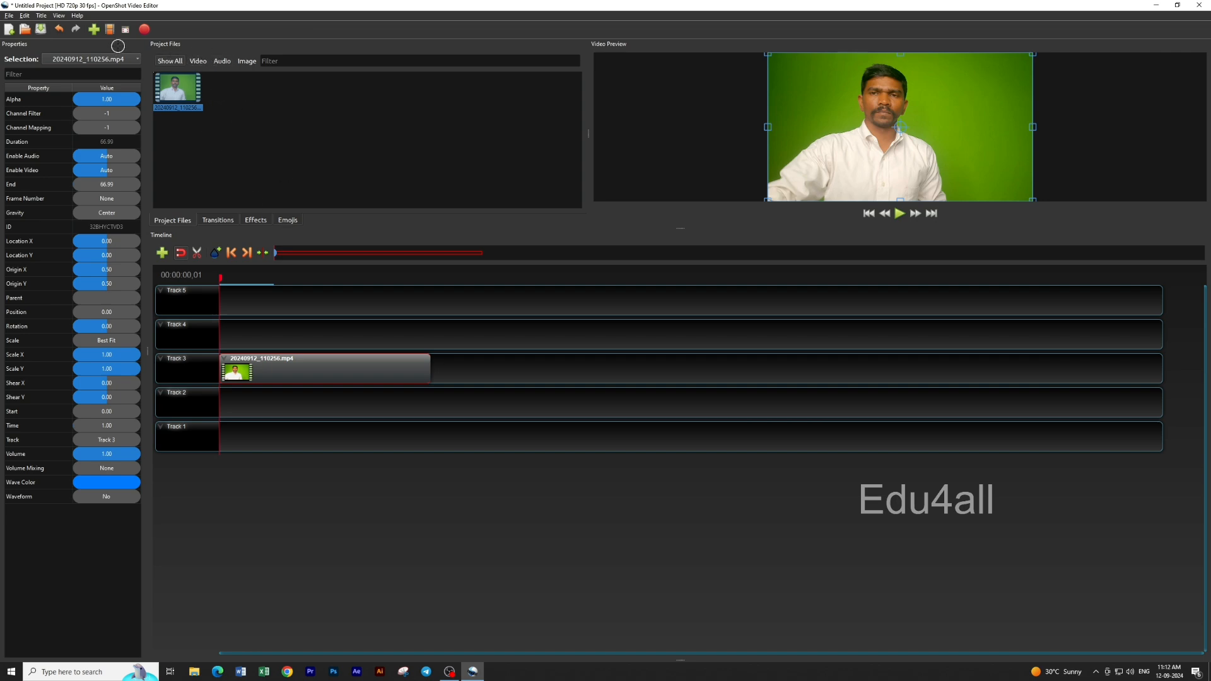
# Start importing media files and browse to the New Volume (G:) drive
pyautogui.click(94, 29)
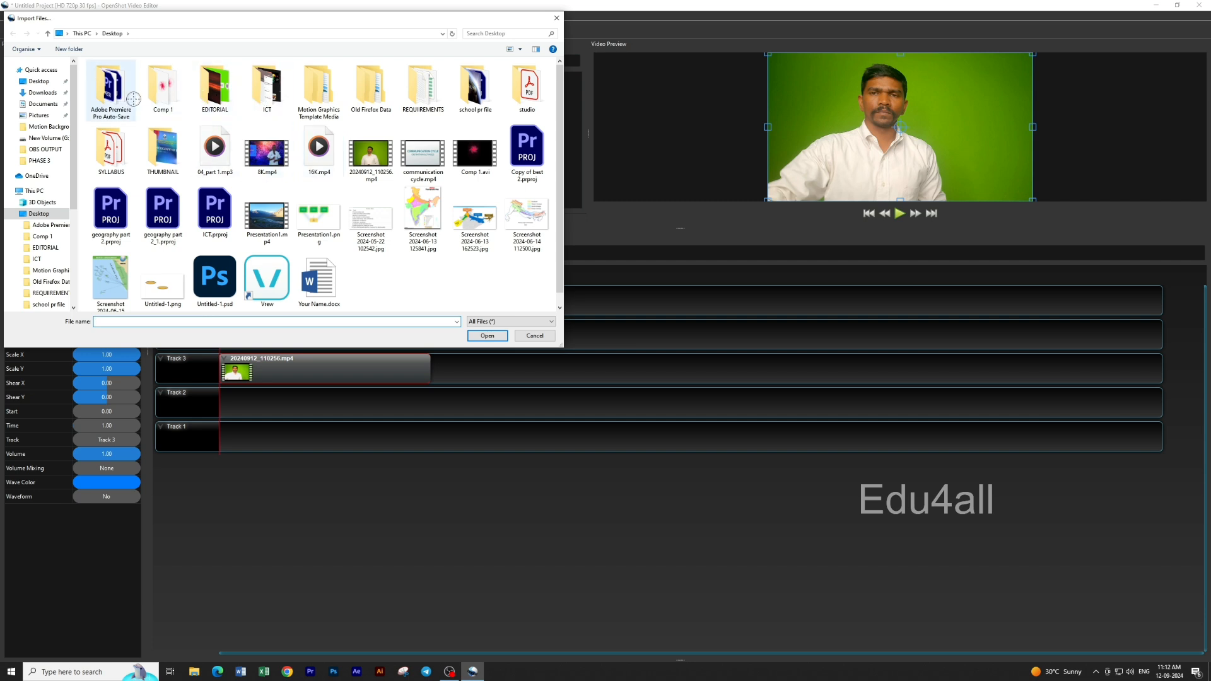
pyautogui.scroll(-1, 55, 219)
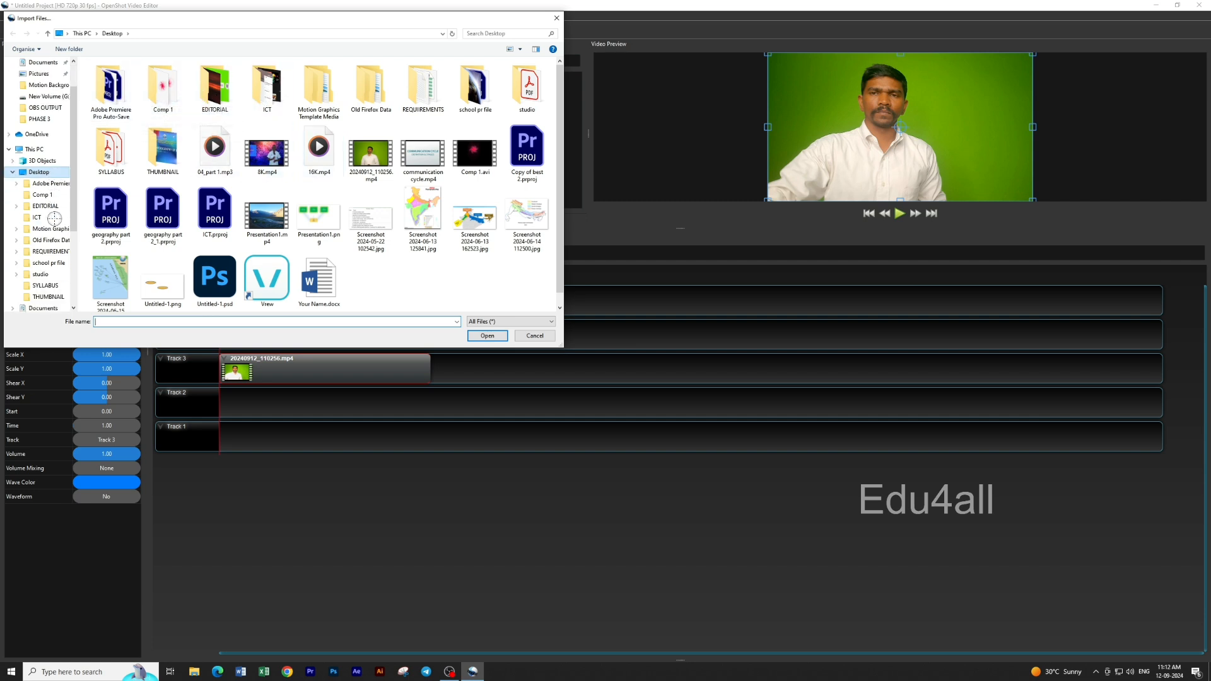
pyautogui.scroll(-4, 55, 219)
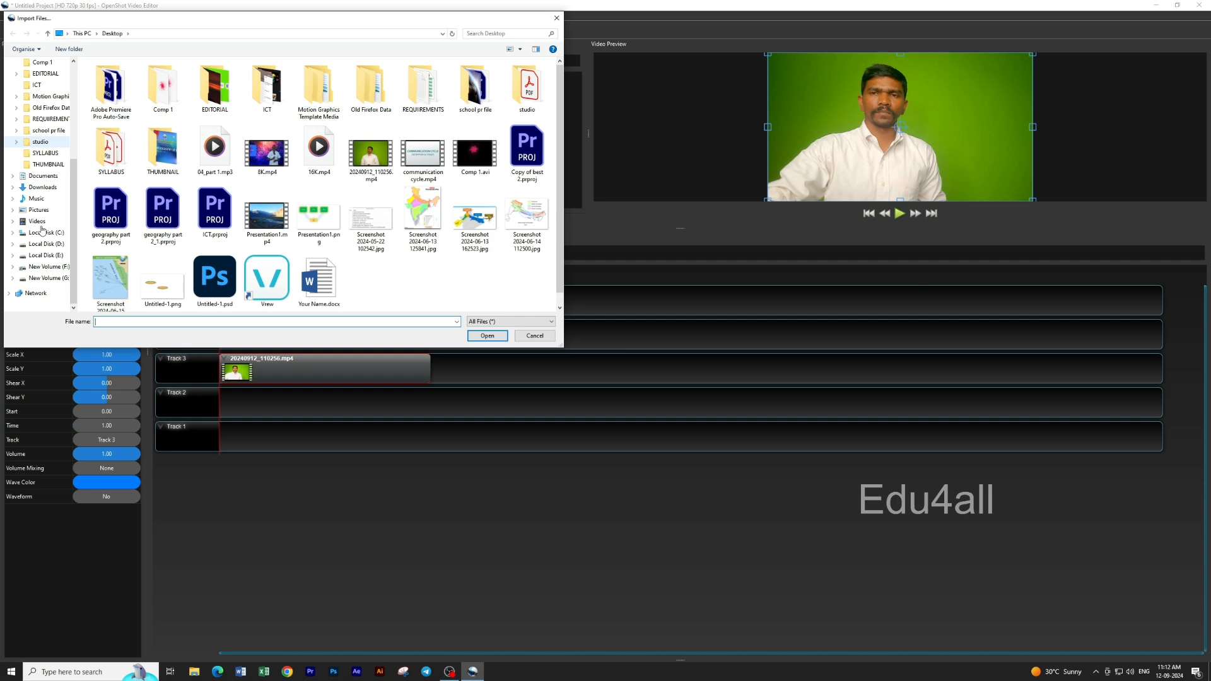
pyautogui.click(45, 278)
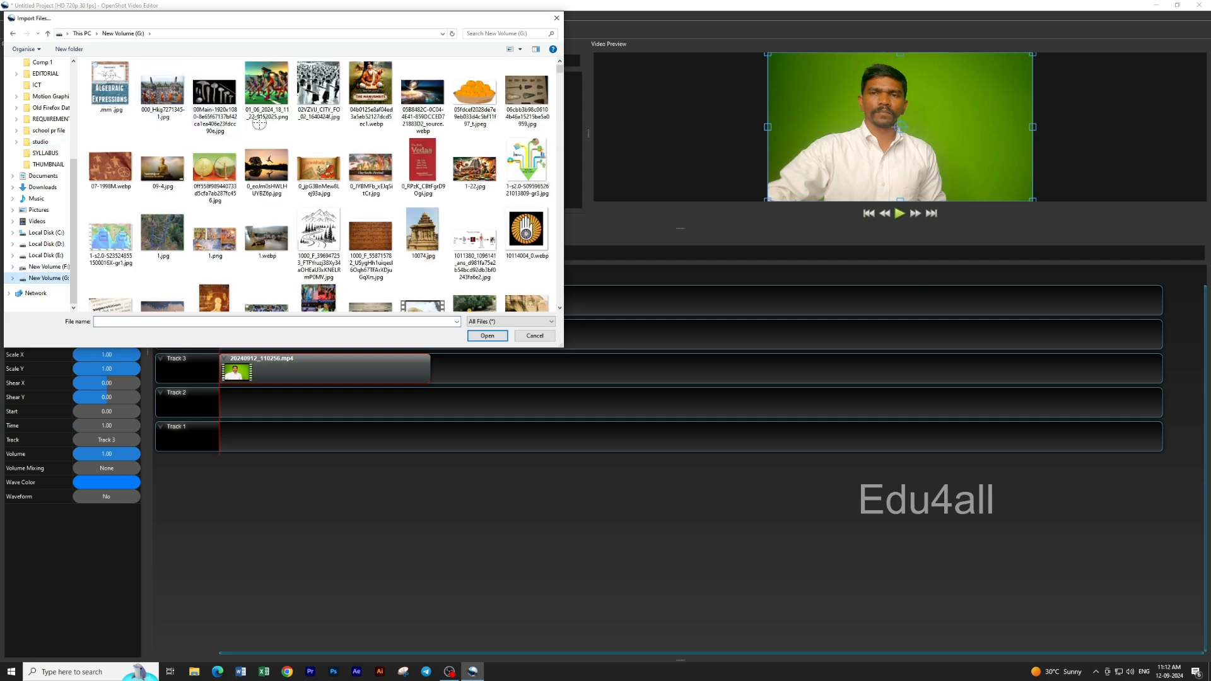
pyautogui.scroll(-10, 260, 124)
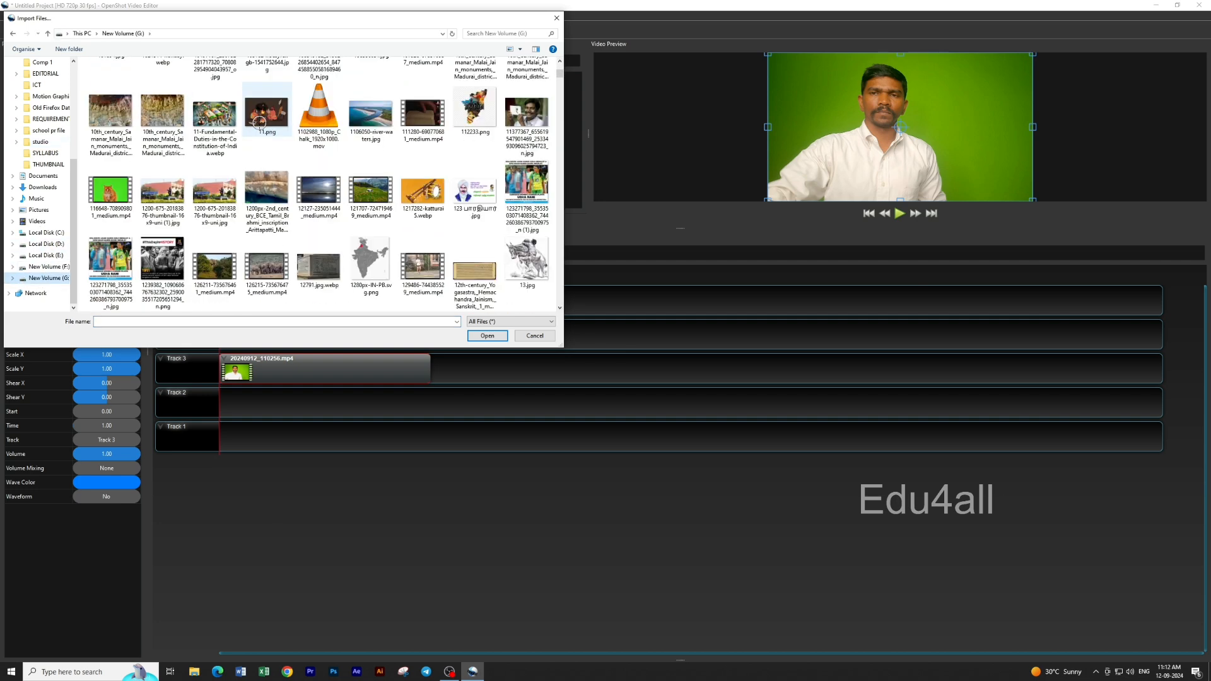
pyautogui.scroll(-3, 259, 123)
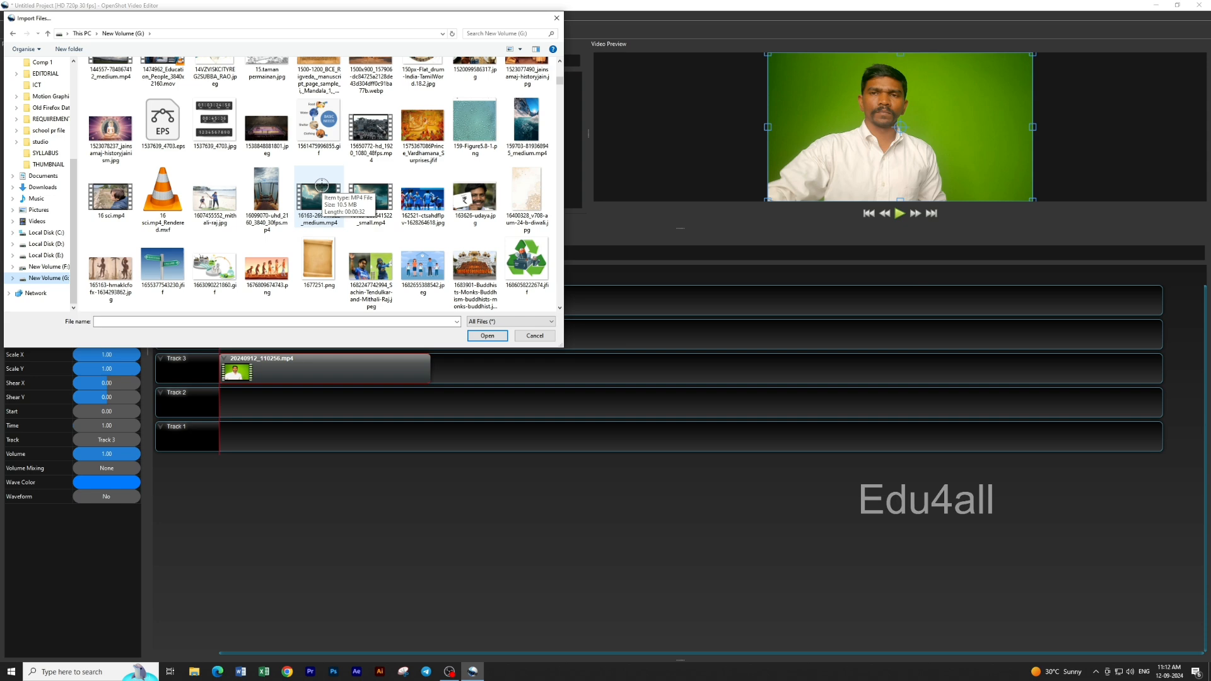
pyautogui.scroll(5, 321, 184)
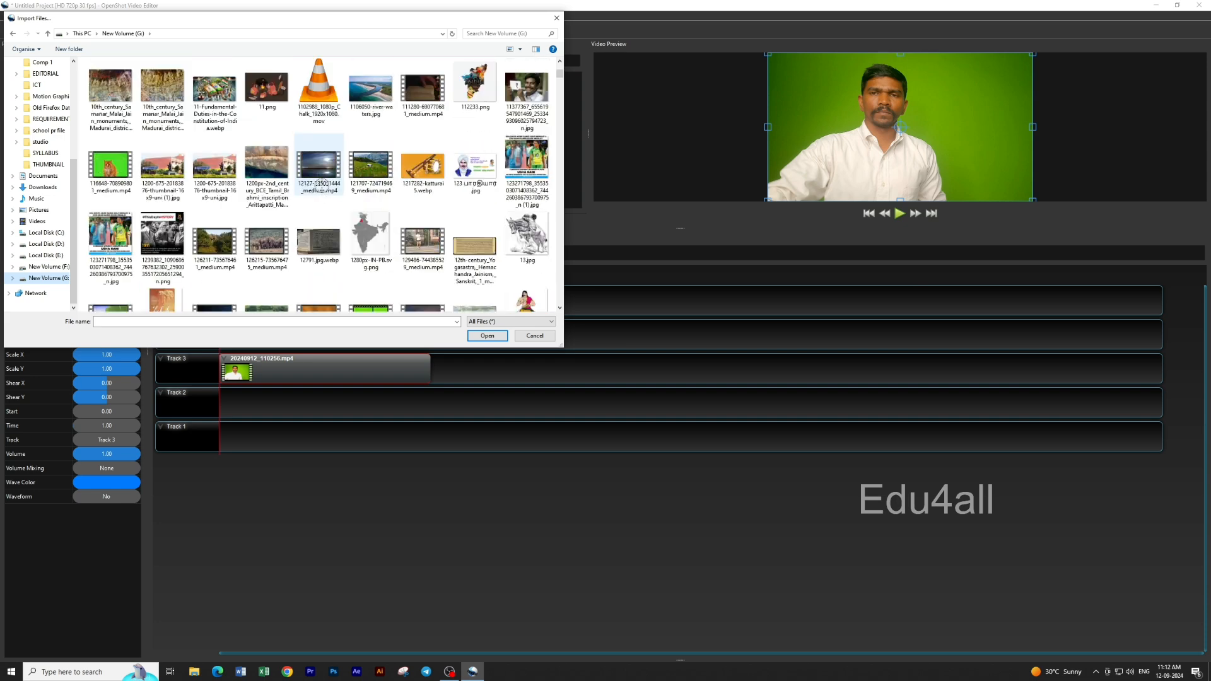
pyautogui.scroll(3, 321, 185)
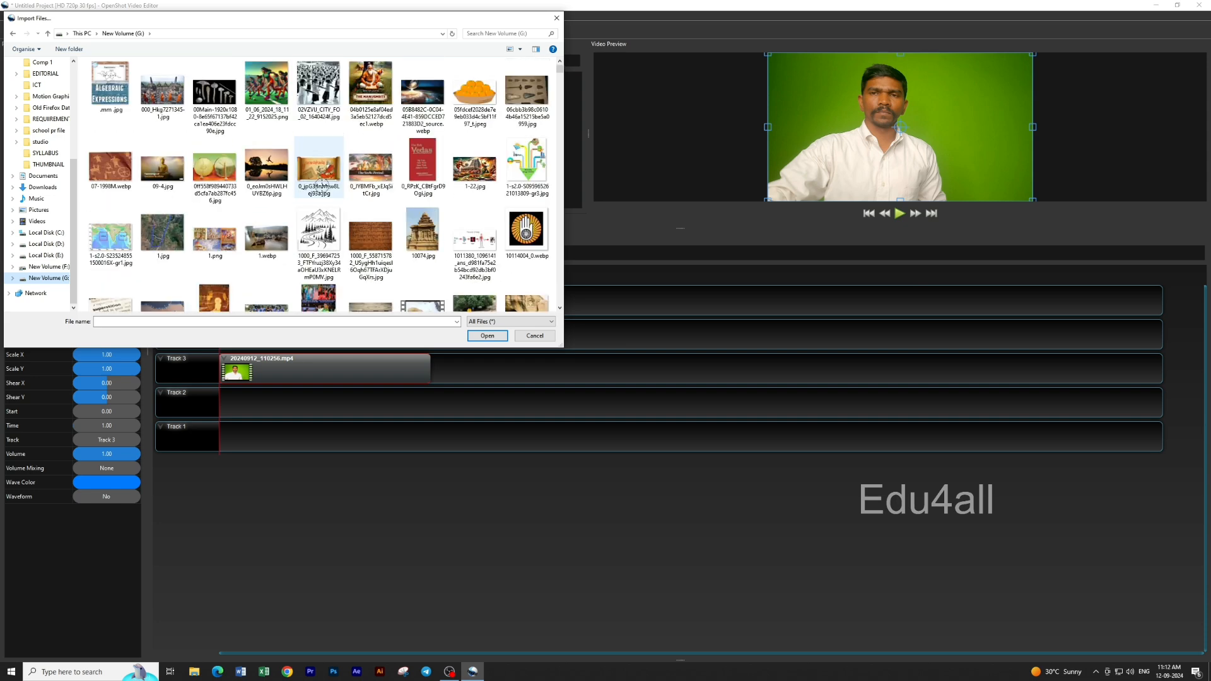
pyautogui.scroll(-3, 265, 171)
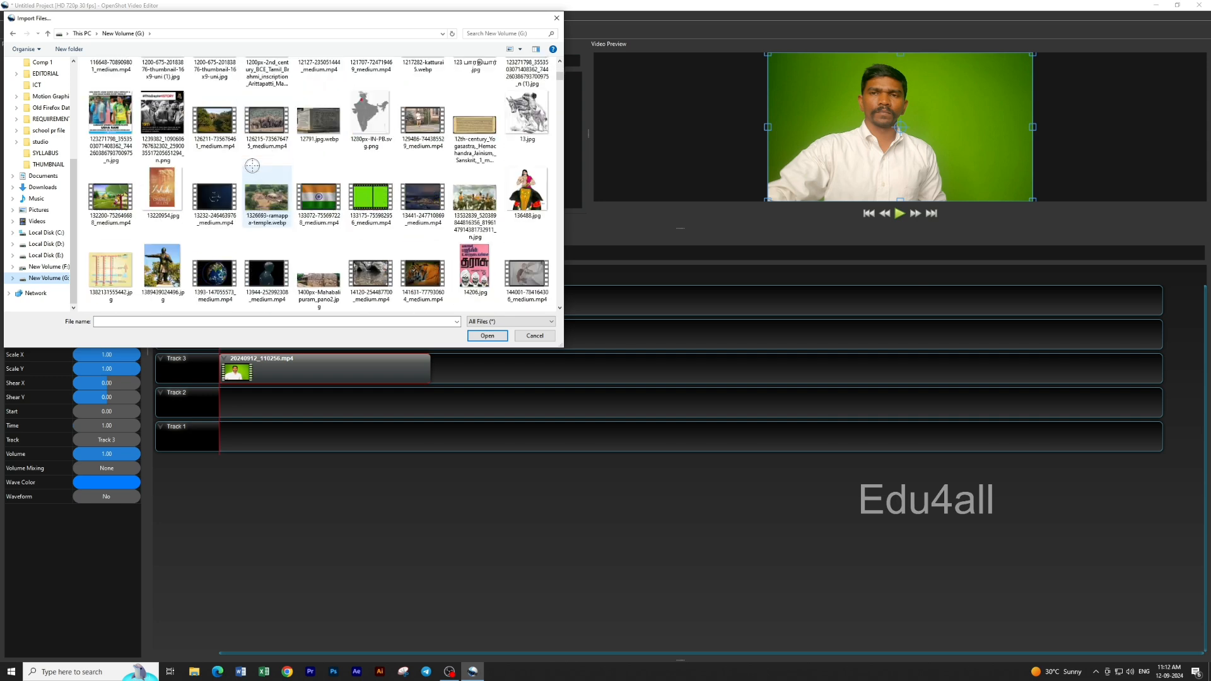
pyautogui.scroll(3, 253, 166)
pyautogui.scroll(-10, 362, 155)
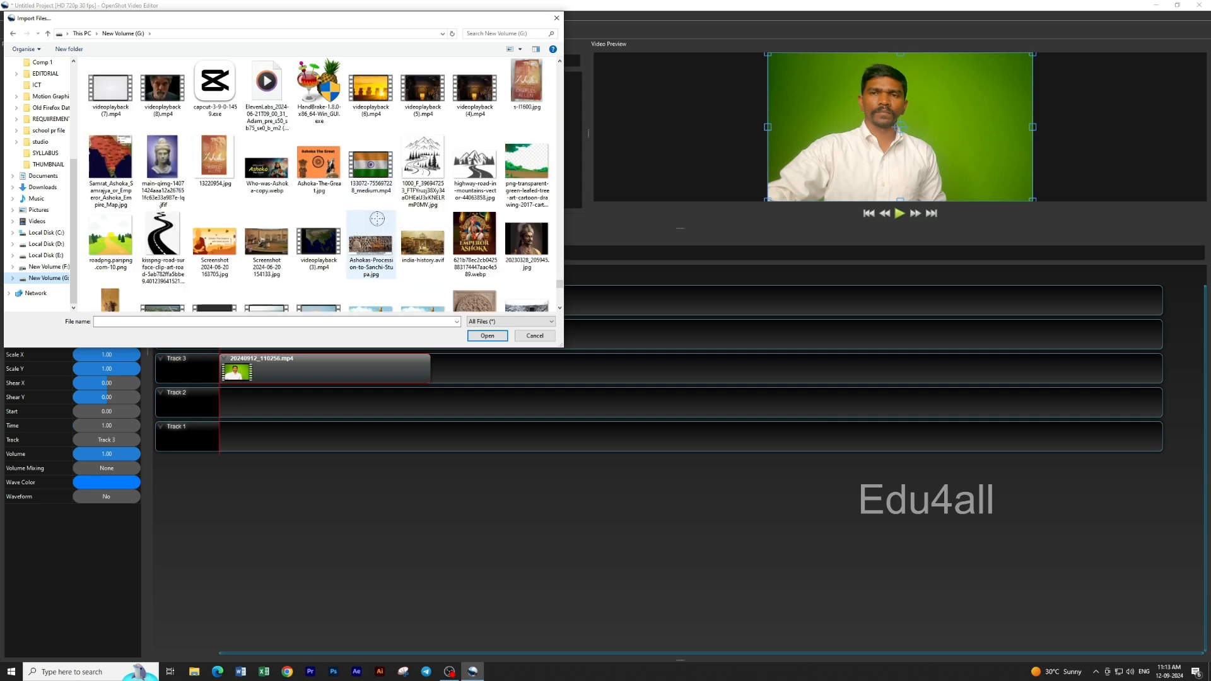
pyautogui.scroll(-5, 379, 214)
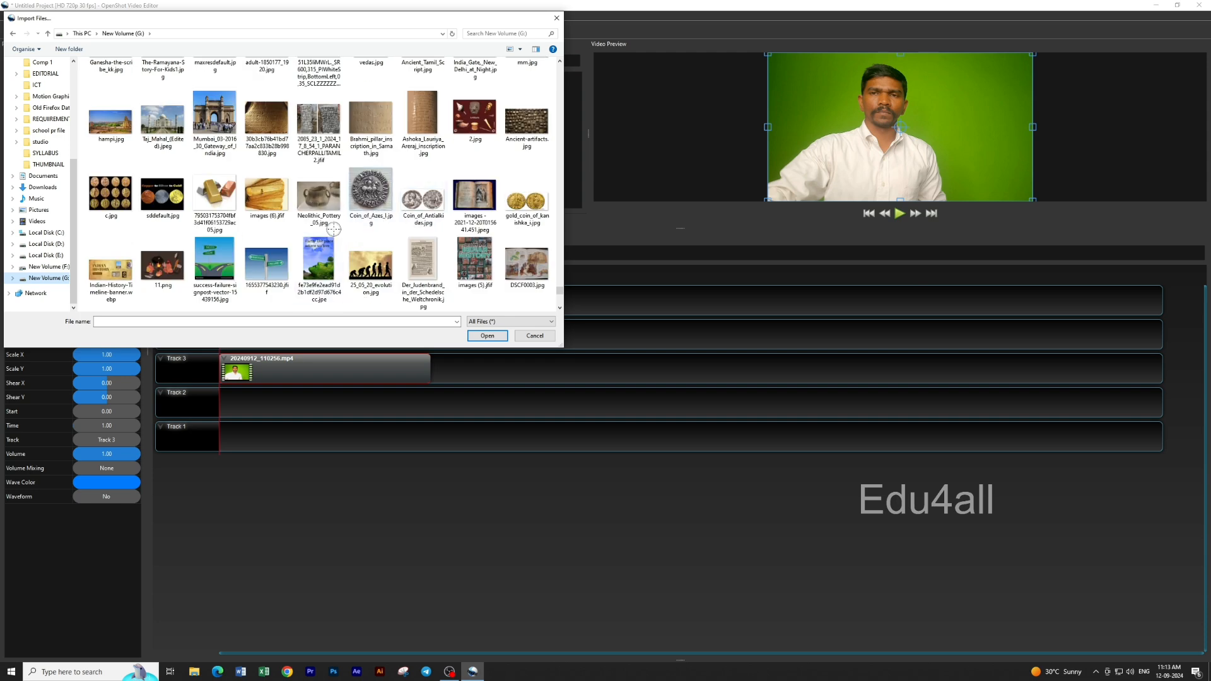
pyautogui.scroll(-5, 334, 229)
pyautogui.click(315, 271)
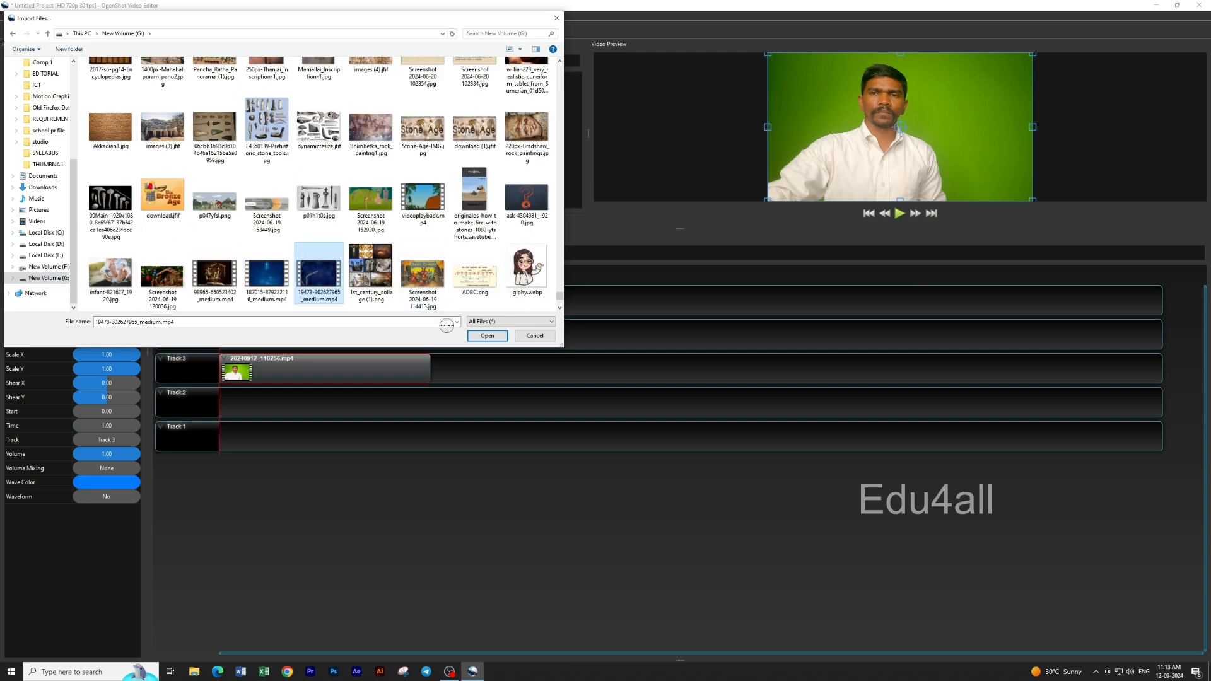
pyautogui.click(489, 336)
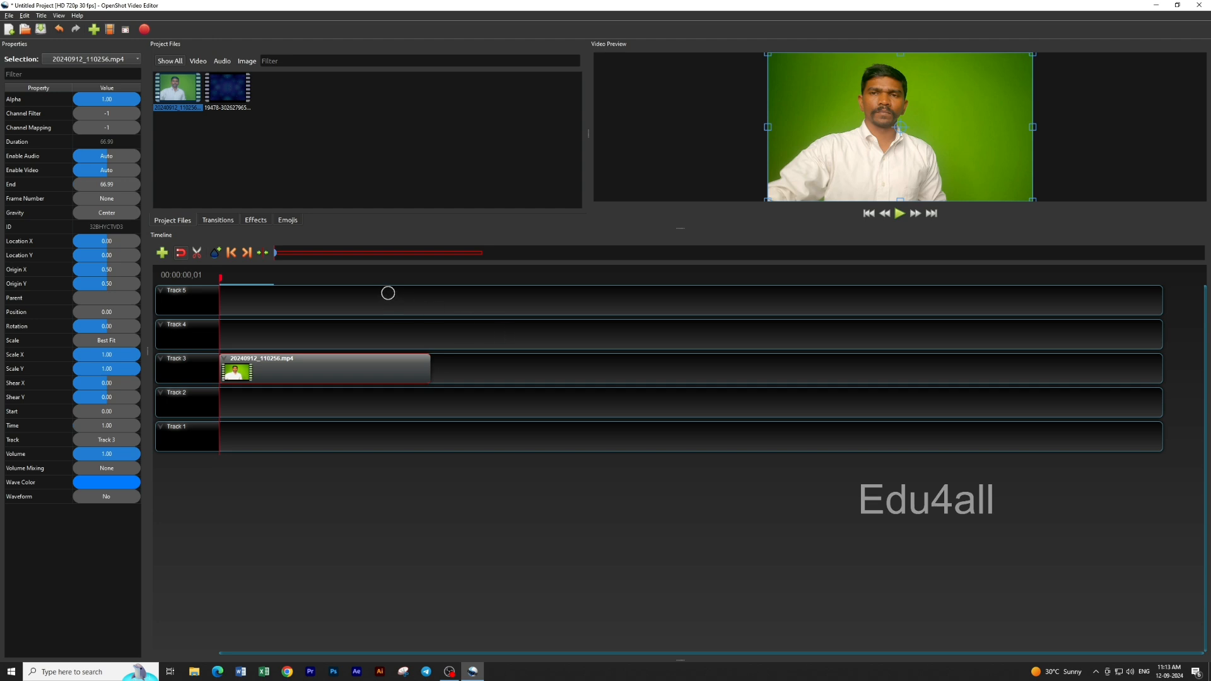
pyautogui.moveTo(229, 97); pyautogui.dragTo(244, 403)
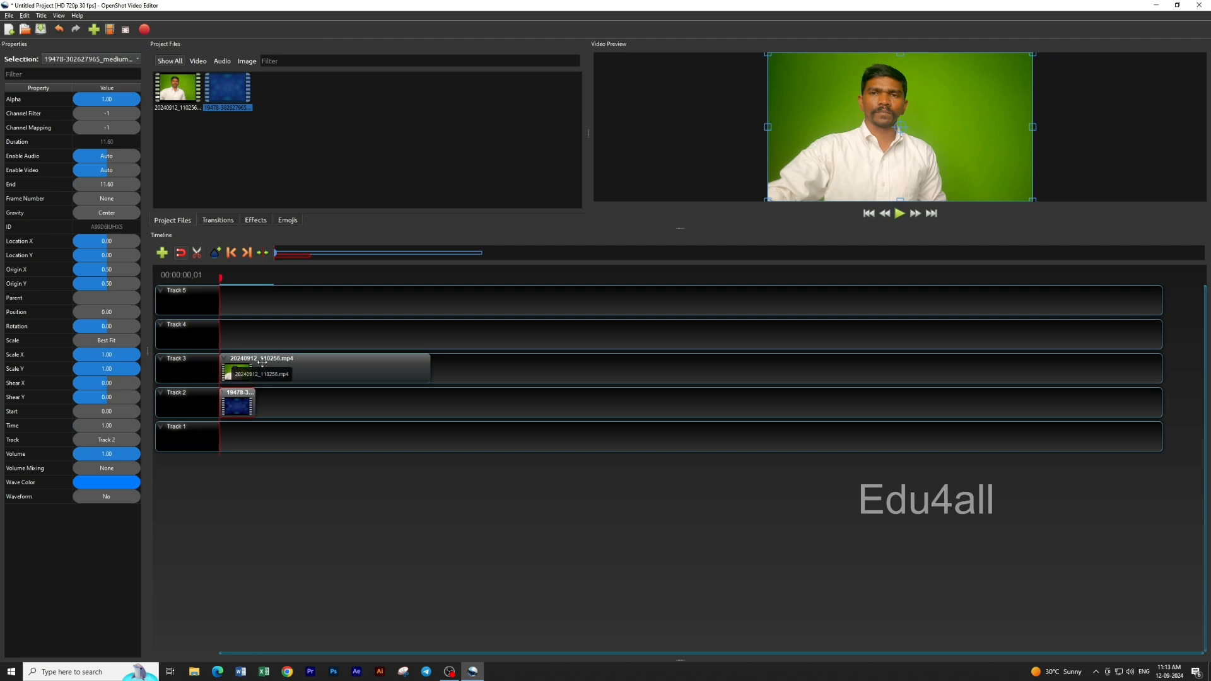
pyautogui.click(328, 379)
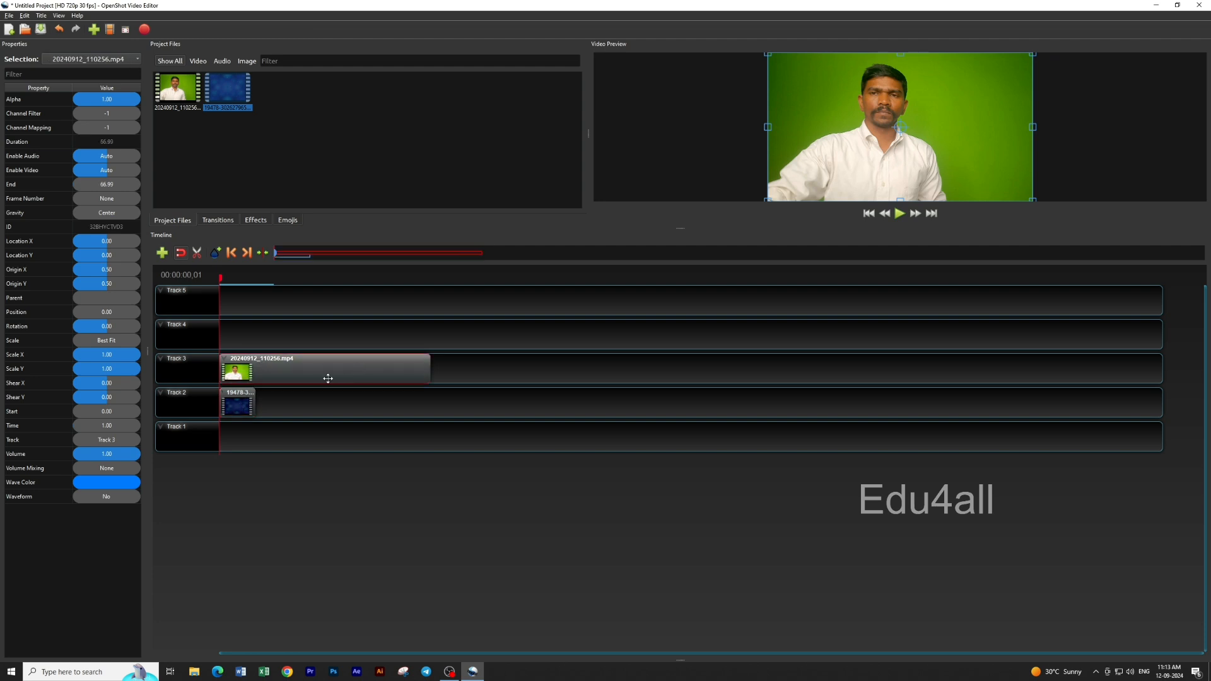
# Import the image 1106050-river-waters.jpg from New Volume (G:) into the project files
pyautogui.click(93, 29)
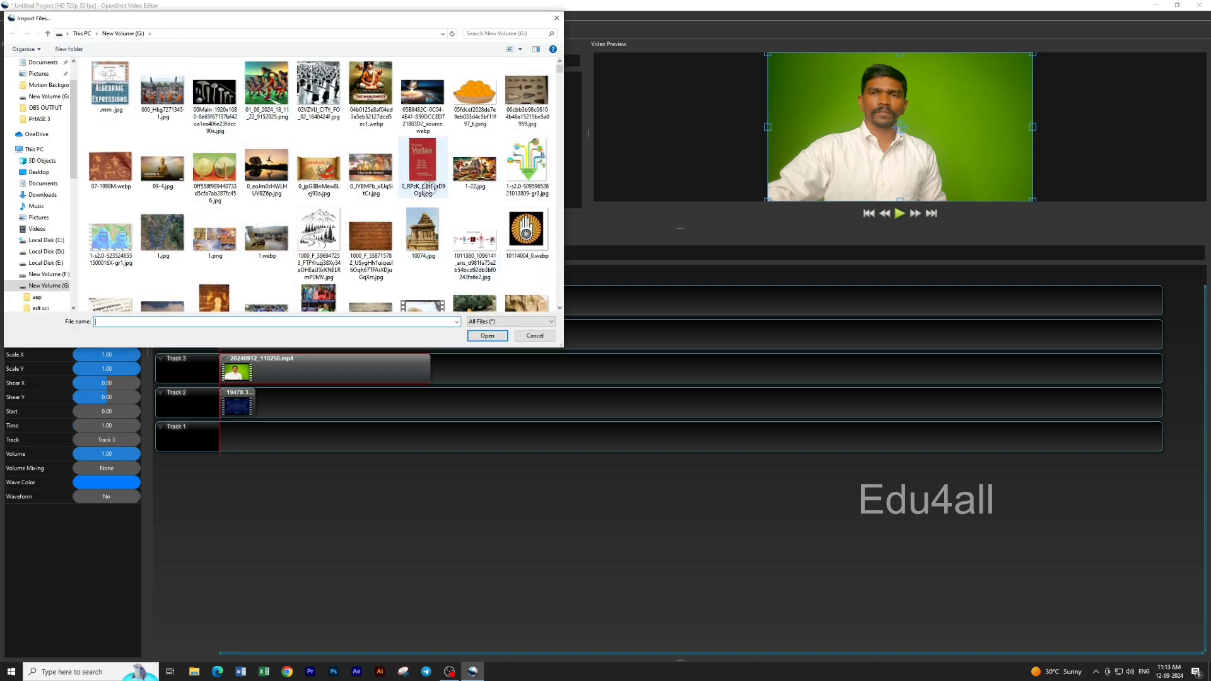
pyautogui.scroll(-5, 428, 188)
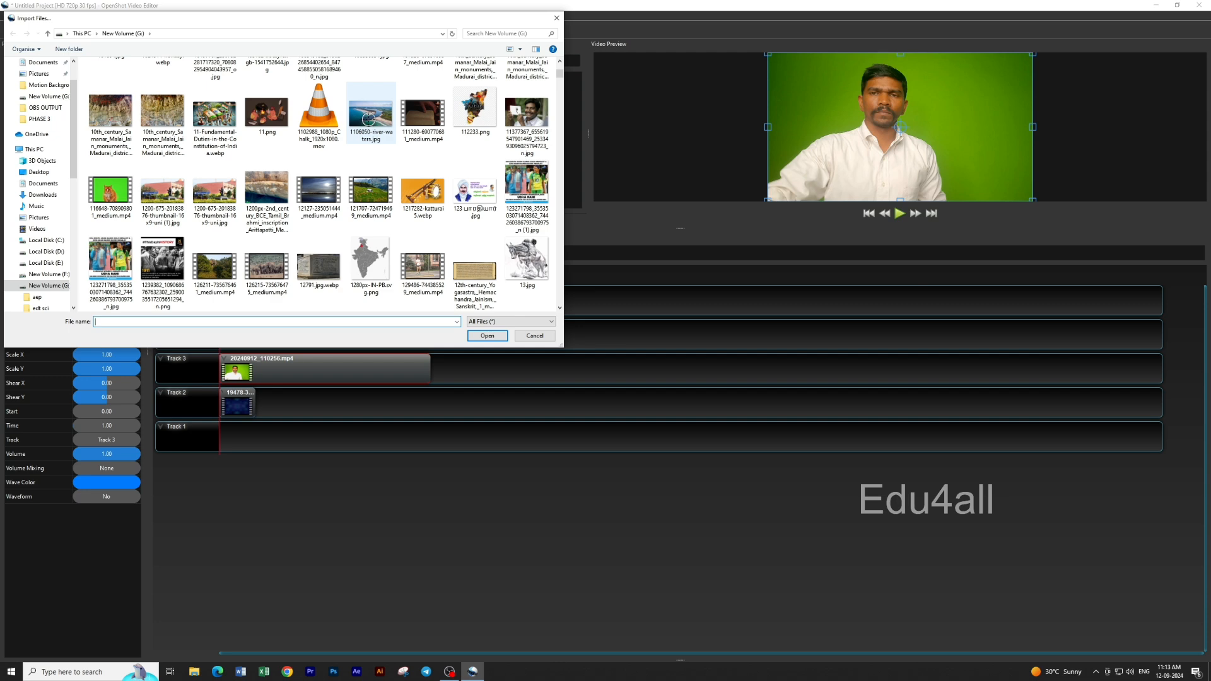
pyautogui.click(369, 118)
pyautogui.click(488, 336)
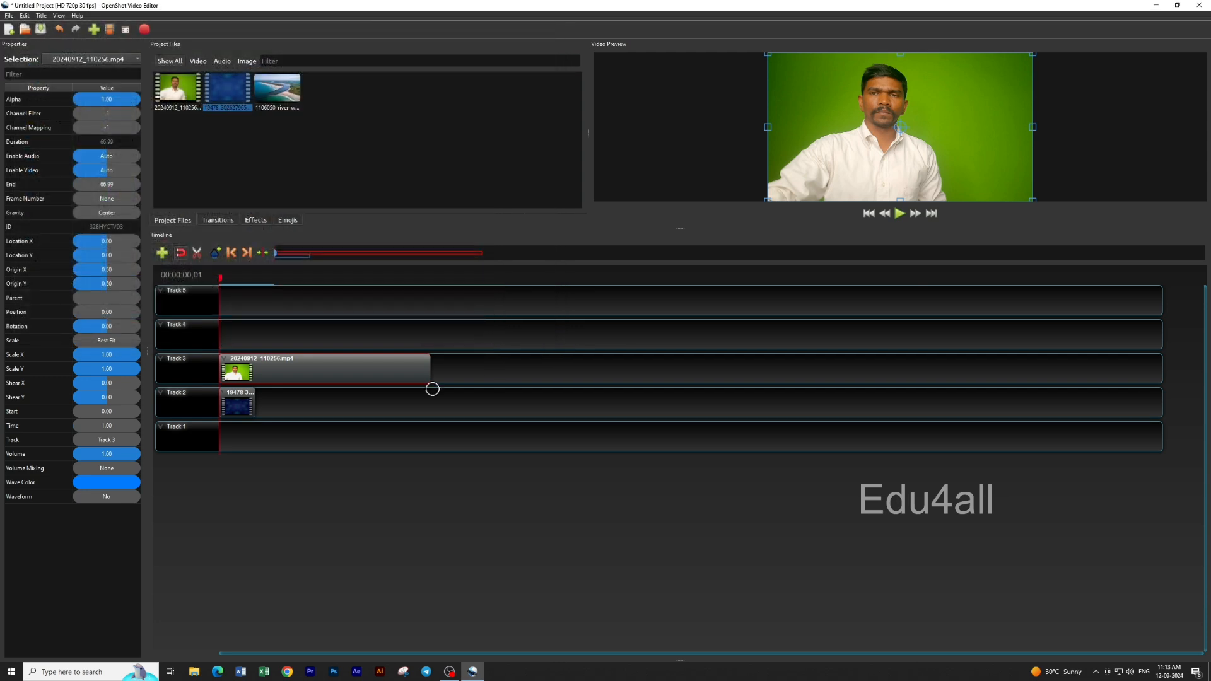
# Place the river image on Track 2 directly after the blue background video and extend it to the end of the green-screen clip
pyautogui.moveTo(277, 88); pyautogui.dragTo(285, 406)
pyautogui.hotkey('ctrl', 'z')
pyautogui.hotkey('ctrl', 'z')
pyautogui.hotkey('ctrl', 'z')
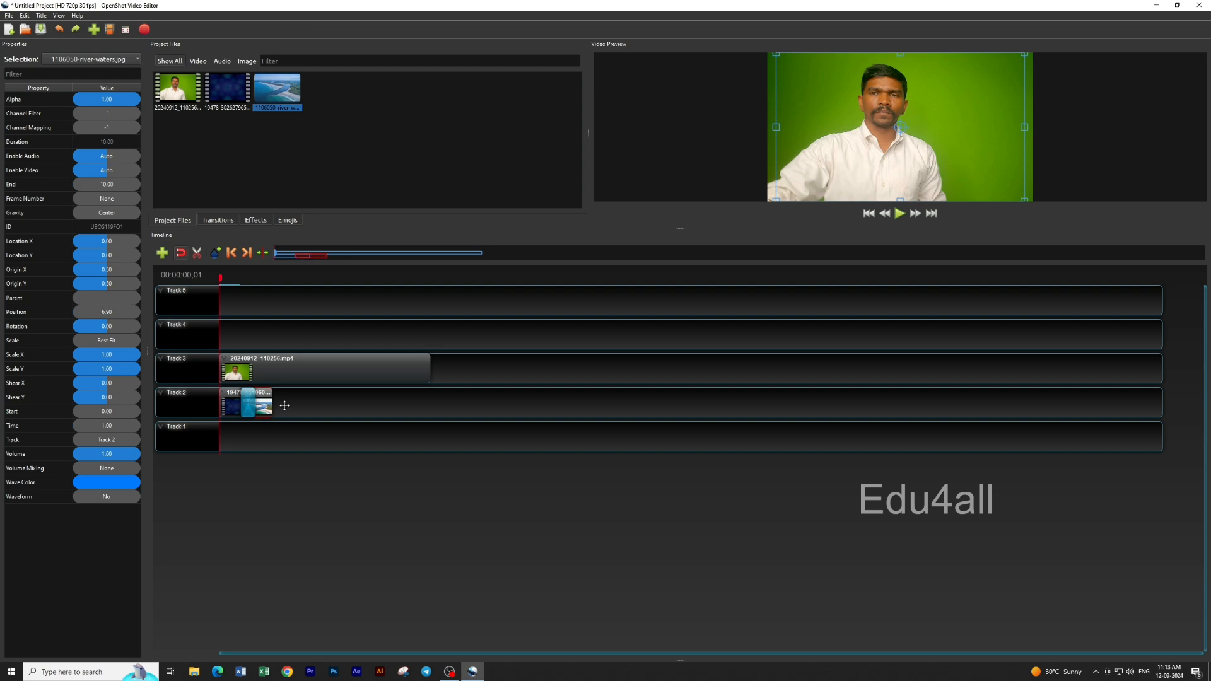
pyautogui.moveTo(269, 405); pyautogui.dragTo(433, 408)
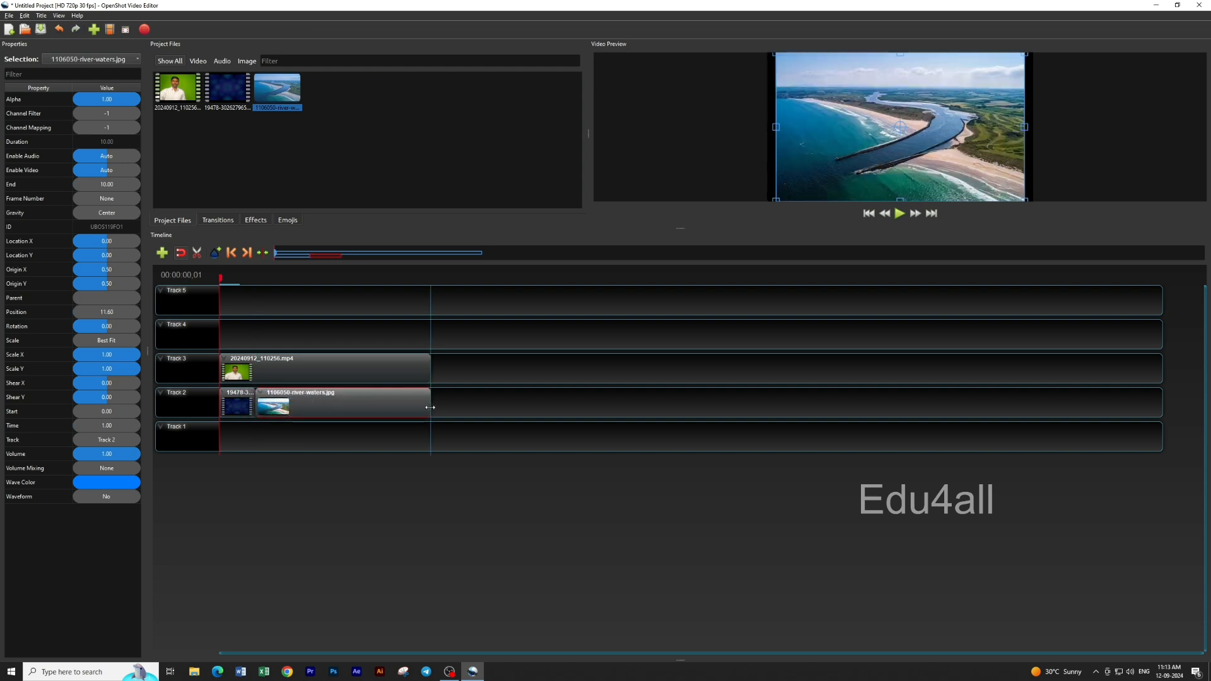
pyautogui.click(477, 408)
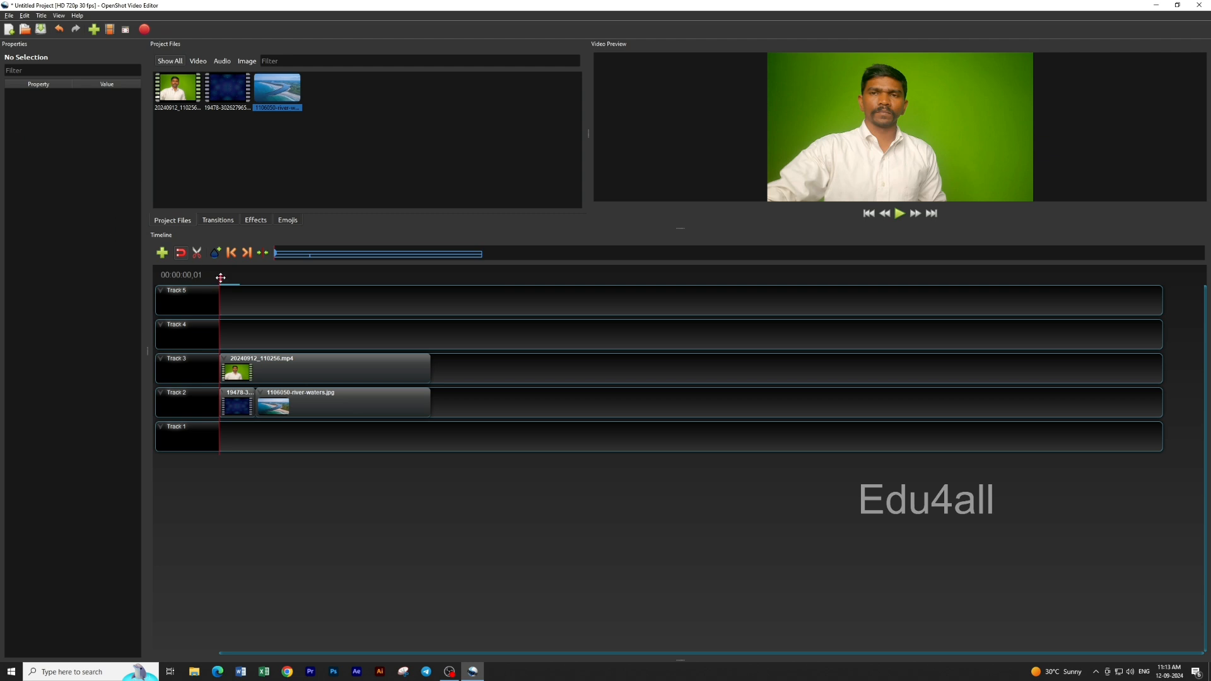
# Split the green-screen clip on Track 3 at 00:00:13,12 and delete the part before the cut
pyautogui.moveTo(220, 278); pyautogui.dragTo(253, 282)
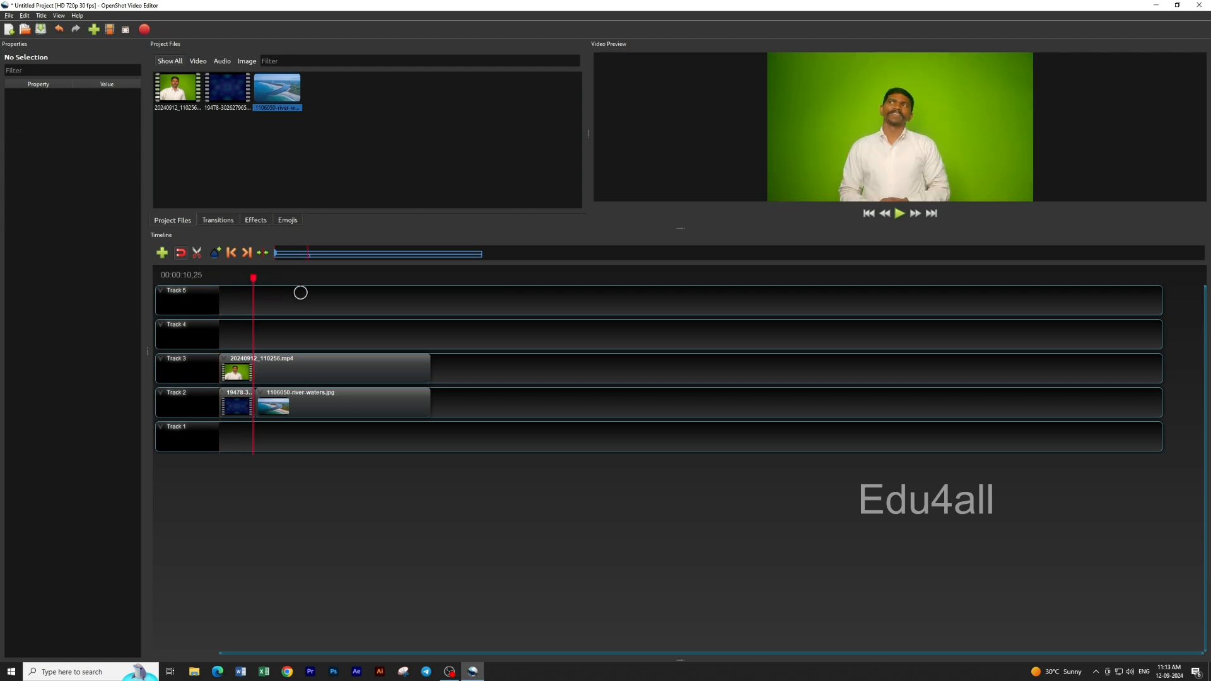
pyautogui.moveTo(253, 278); pyautogui.dragTo(273, 282)
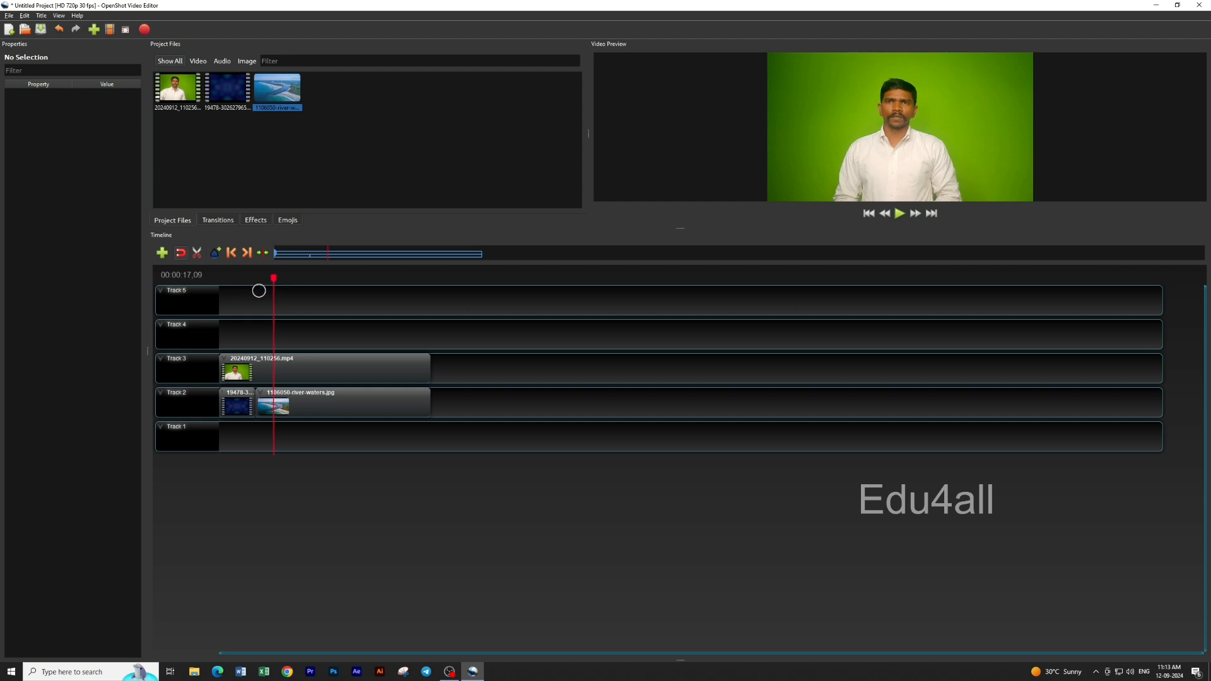
pyautogui.moveTo(273, 278); pyautogui.dragTo(261, 282)
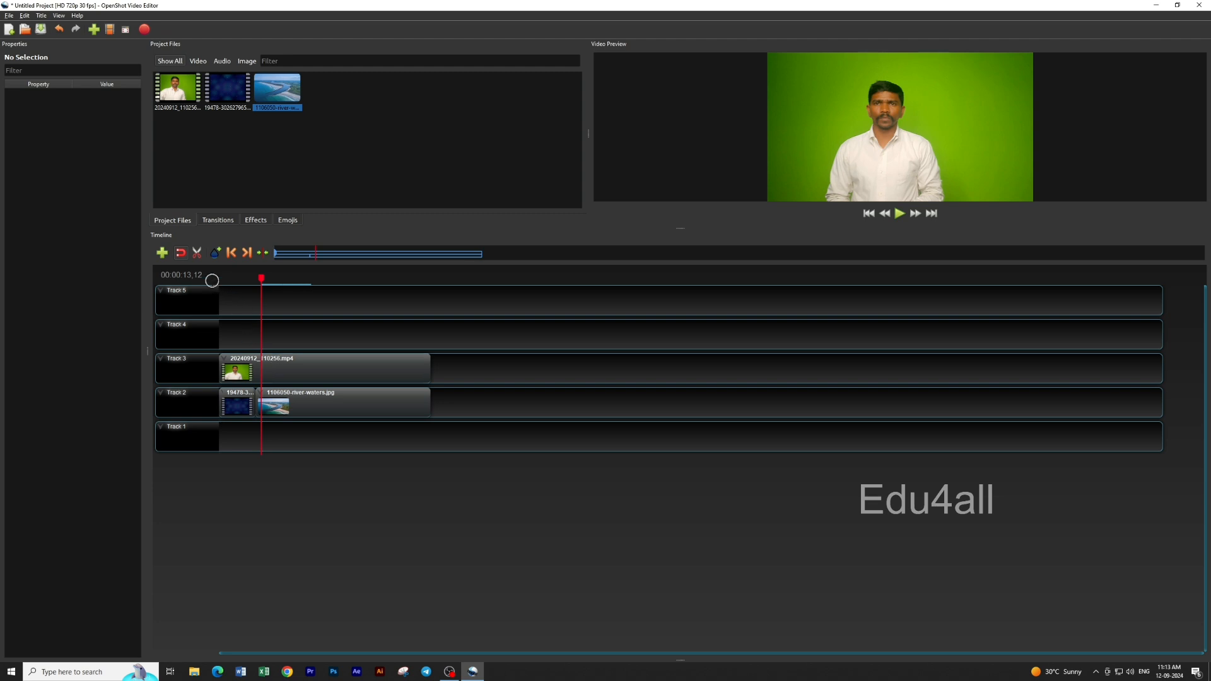
pyautogui.click(197, 253)
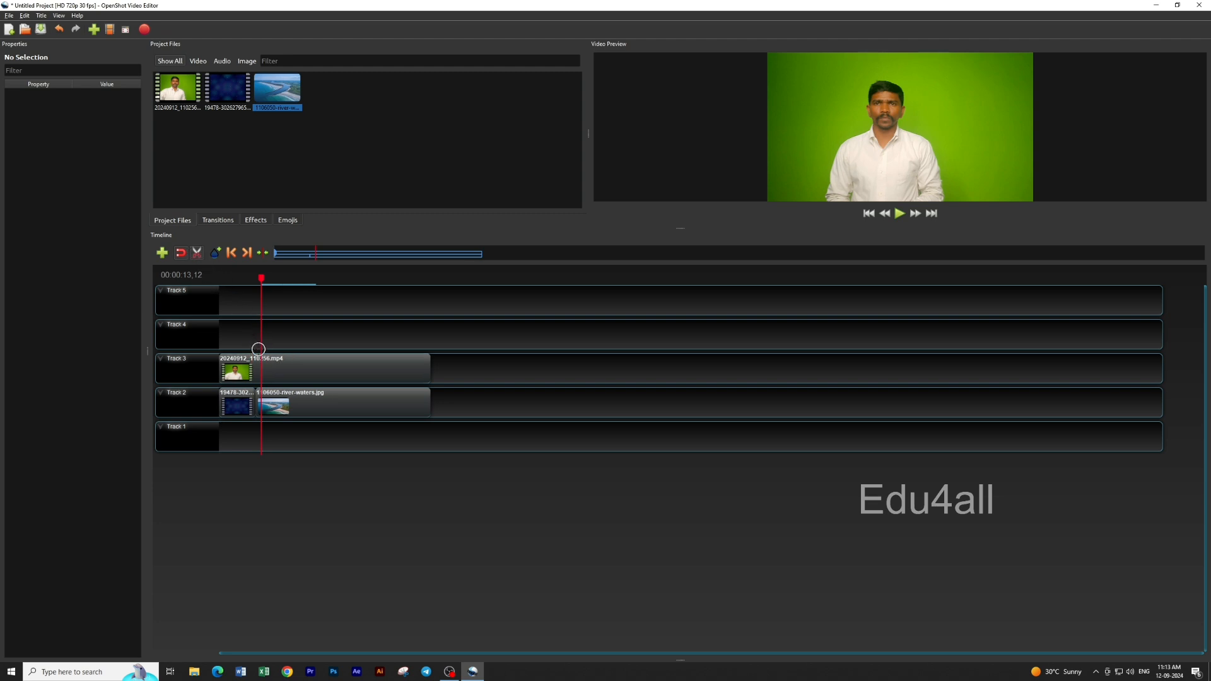
pyautogui.click(261, 369)
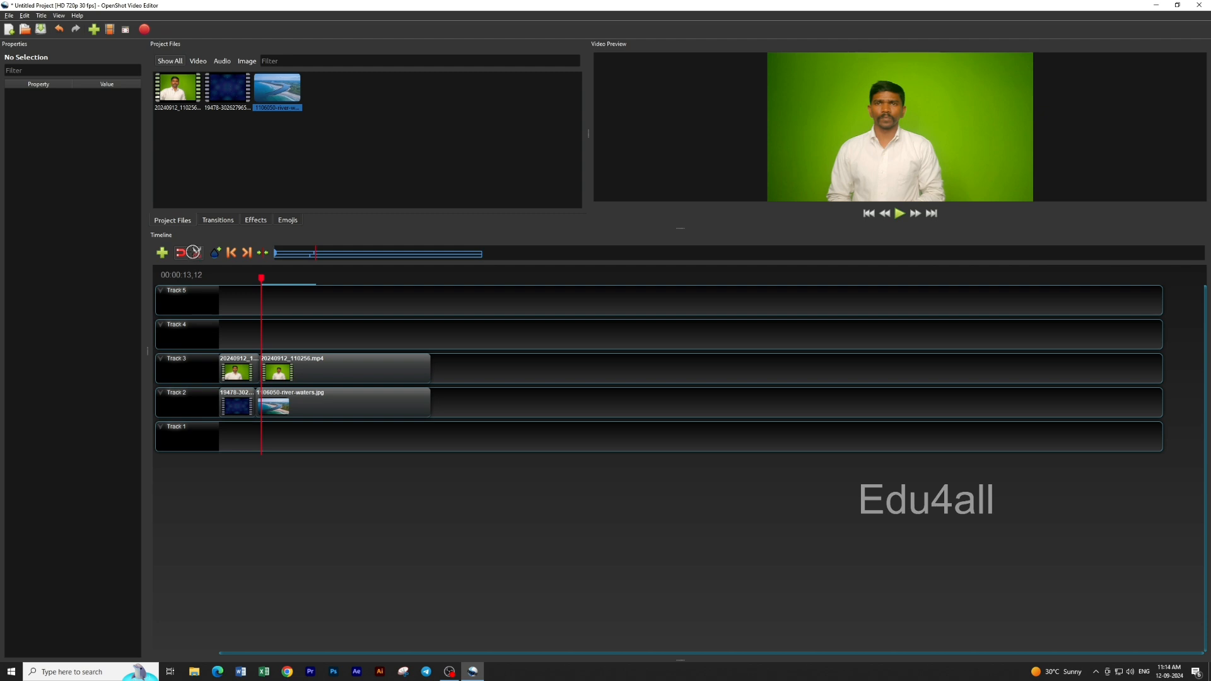
pyautogui.click(197, 253)
pyautogui.click(238, 361)
pyautogui.press('Delete')
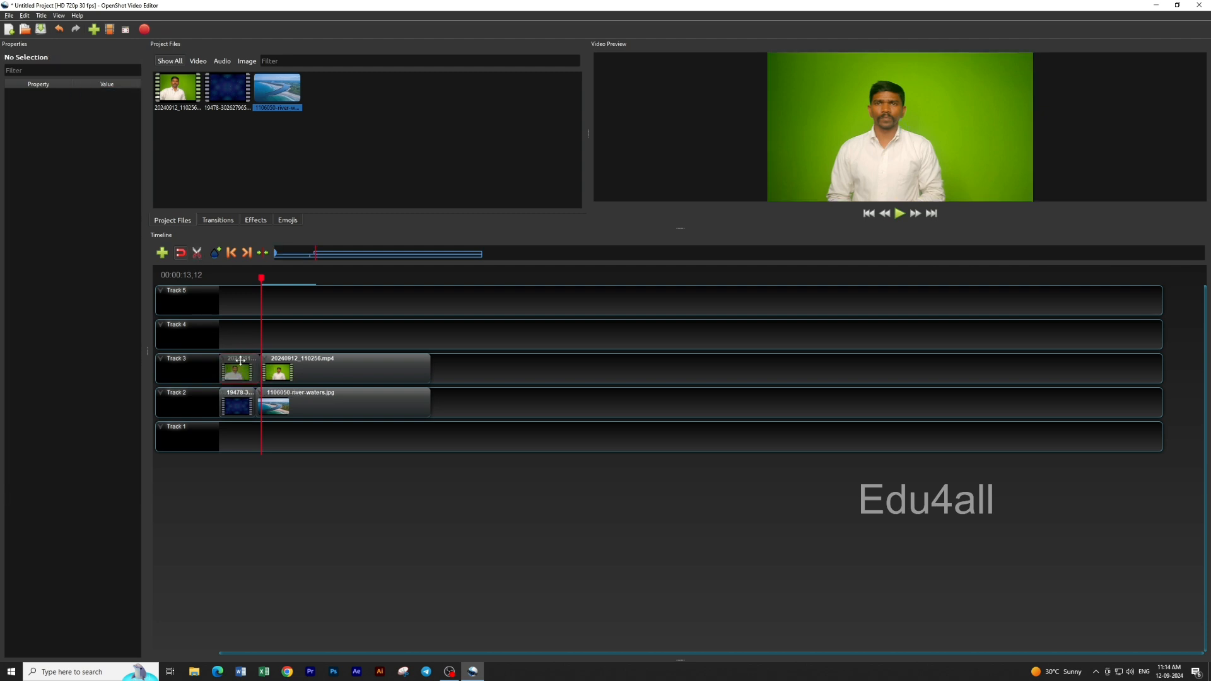
# Move the remaining green-screen clip to the start of Track 3 and trim the river image to end with it
pyautogui.moveTo(305, 372); pyautogui.dragTo(269, 371)
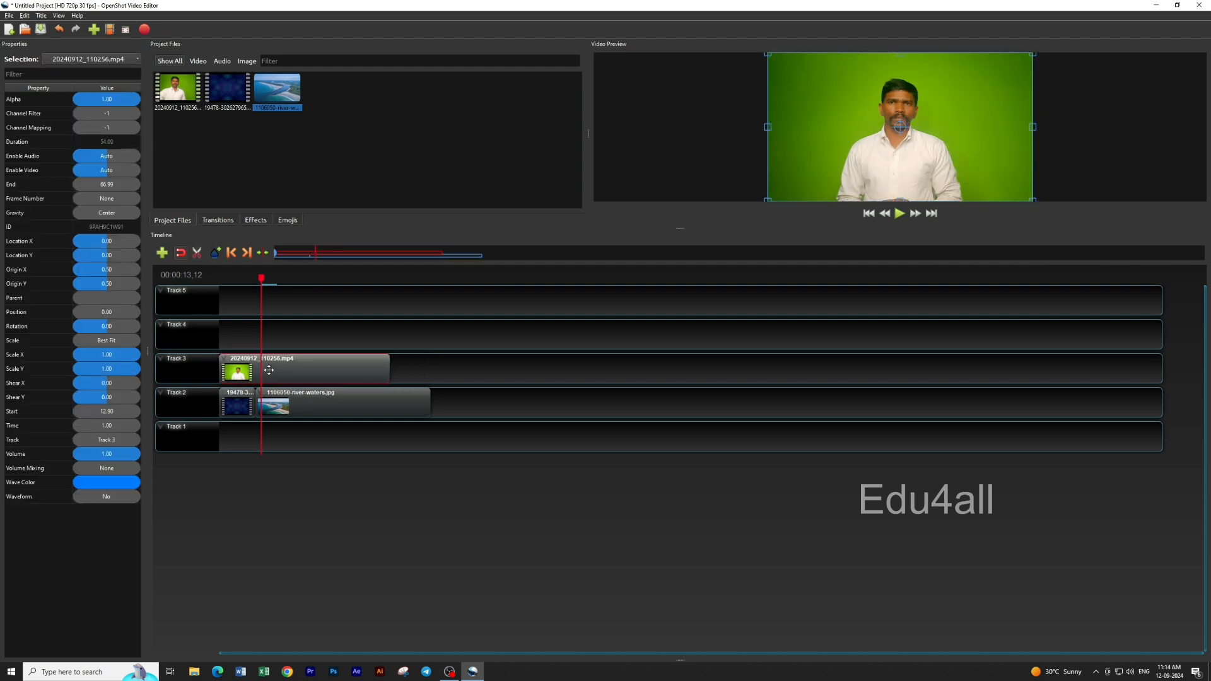
pyautogui.moveTo(429, 400); pyautogui.dragTo(390, 401)
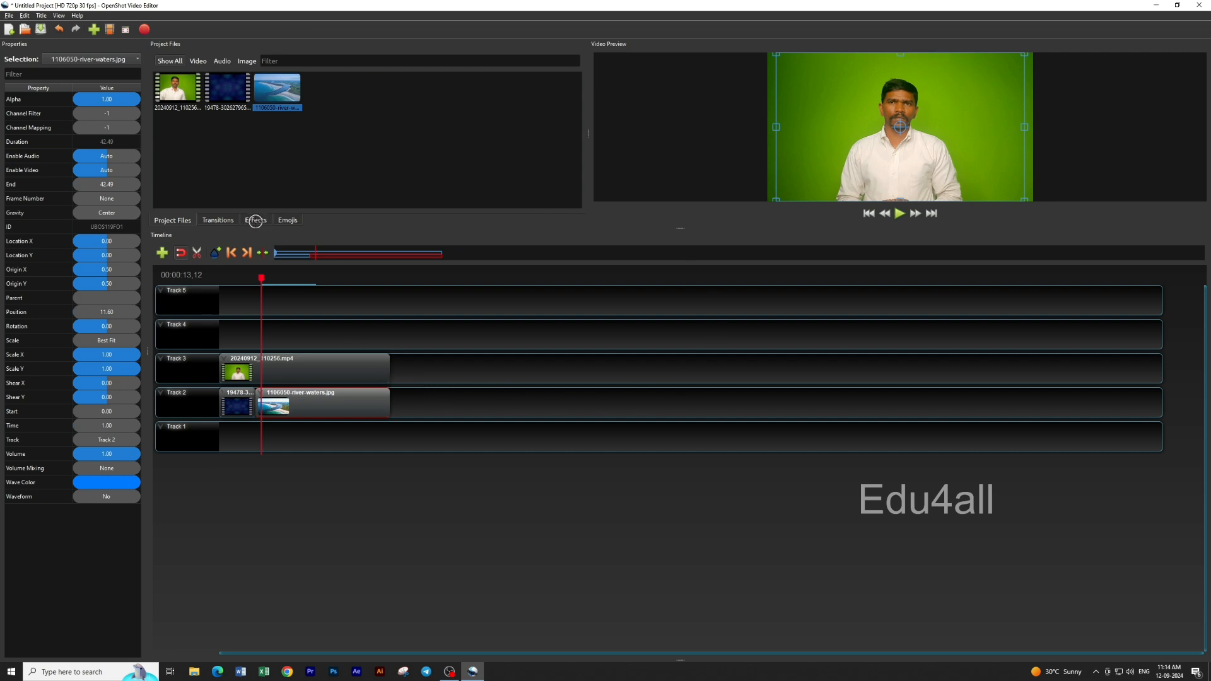
# Apply the Chroma Key (Greenscreen) effect to the green-screen clip on Track 3
pyautogui.click(255, 221)
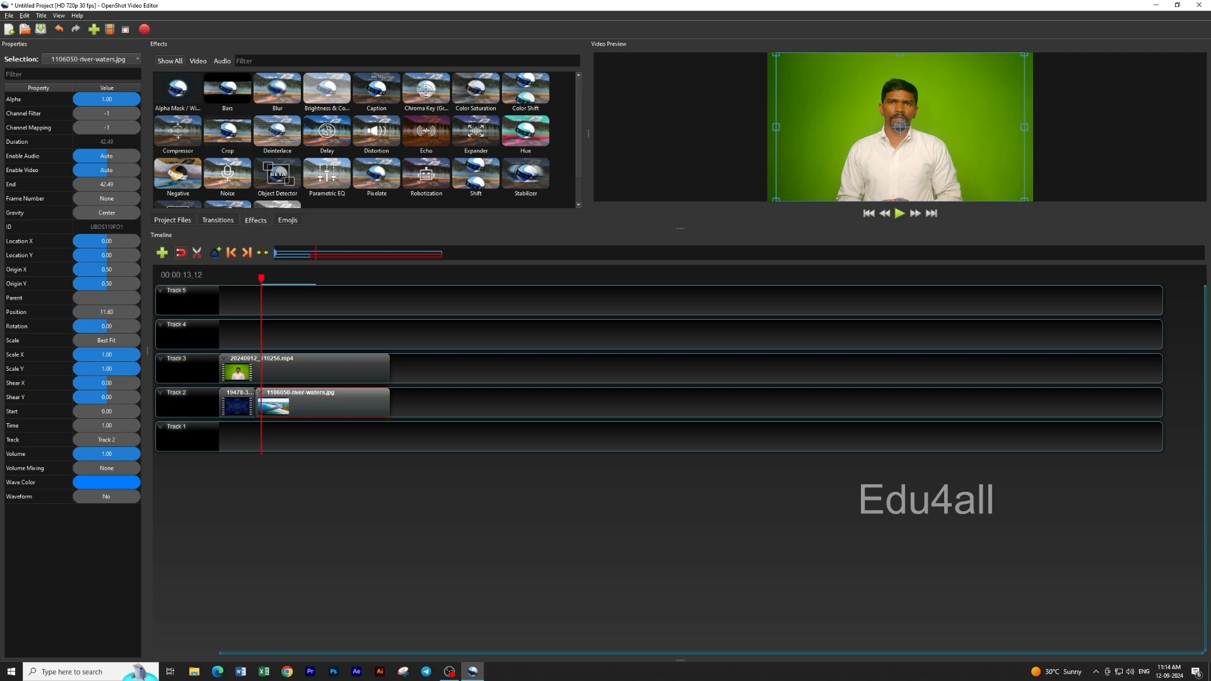
pyautogui.click(426, 91)
pyautogui.moveTo(429, 91); pyautogui.dragTo(234, 367)
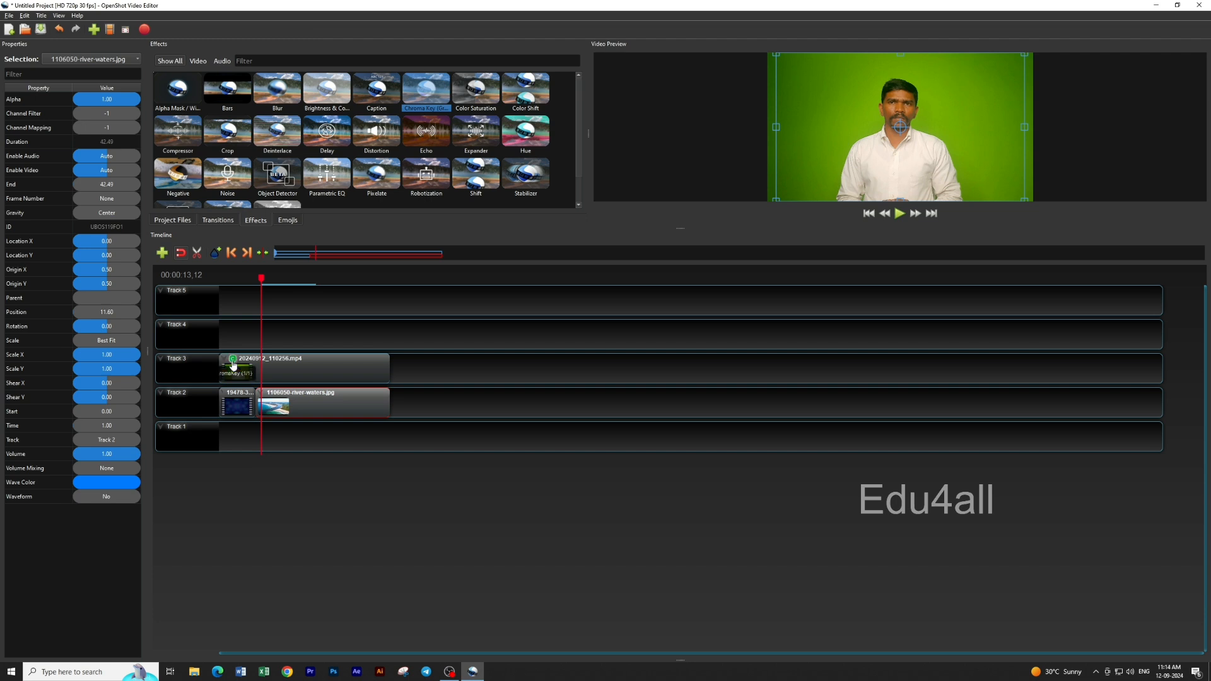
# Set the Chroma Key effect's key color to #77ad04, sampled from the green background beside the presenter in the preview
pyautogui.click(232, 362)
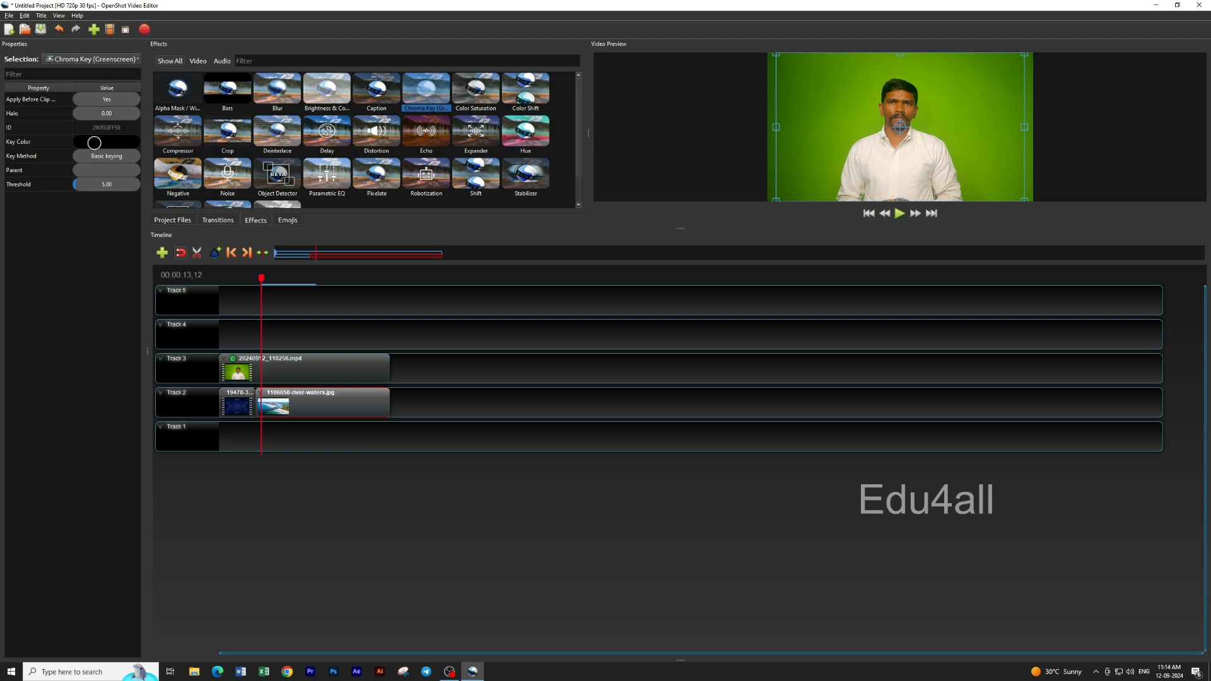
pyautogui.doubleClick(103, 143)
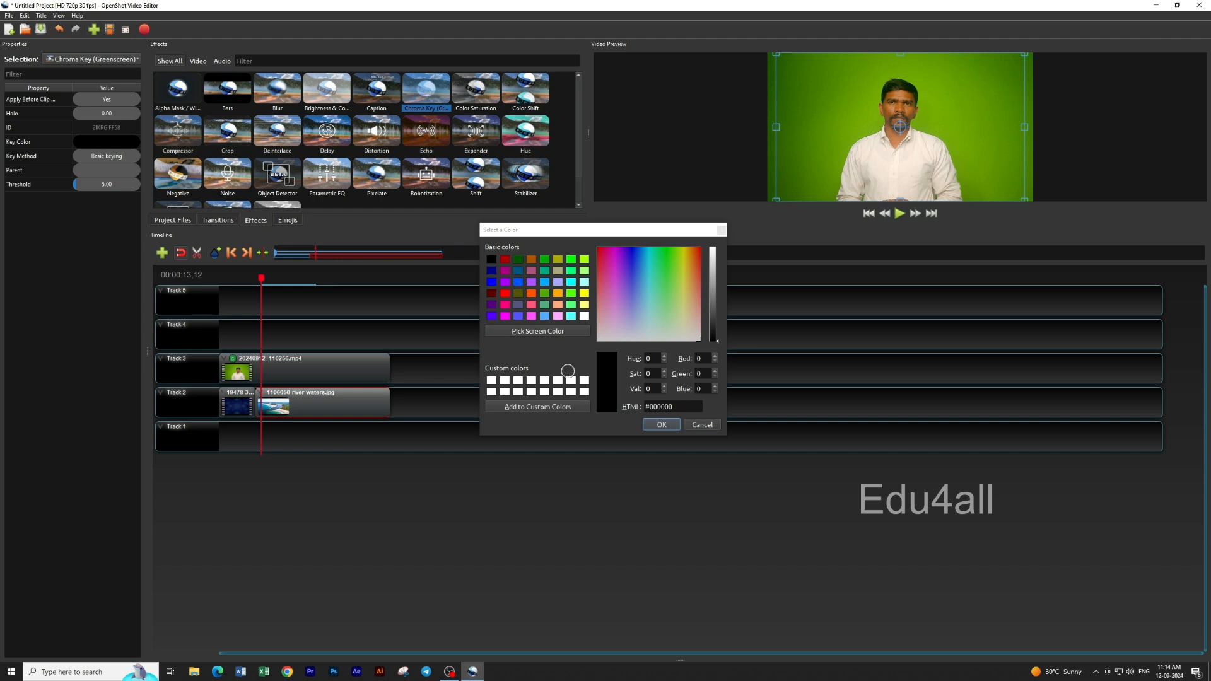
pyautogui.click(551, 331)
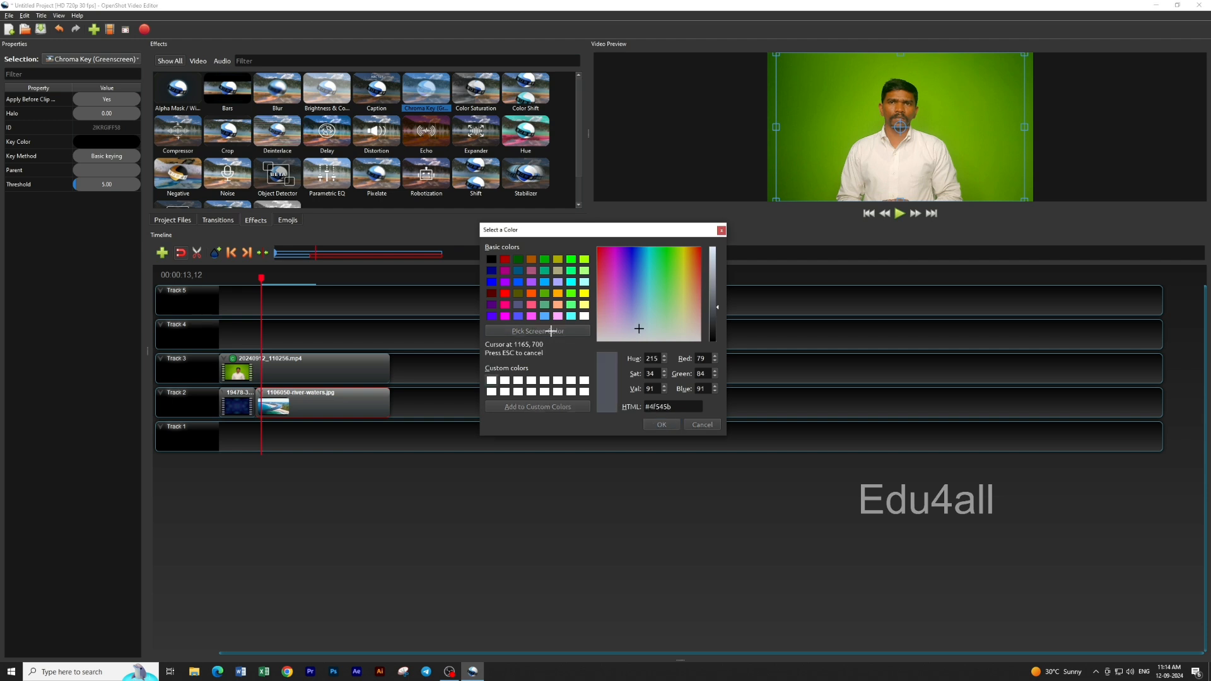
pyautogui.click(871, 118)
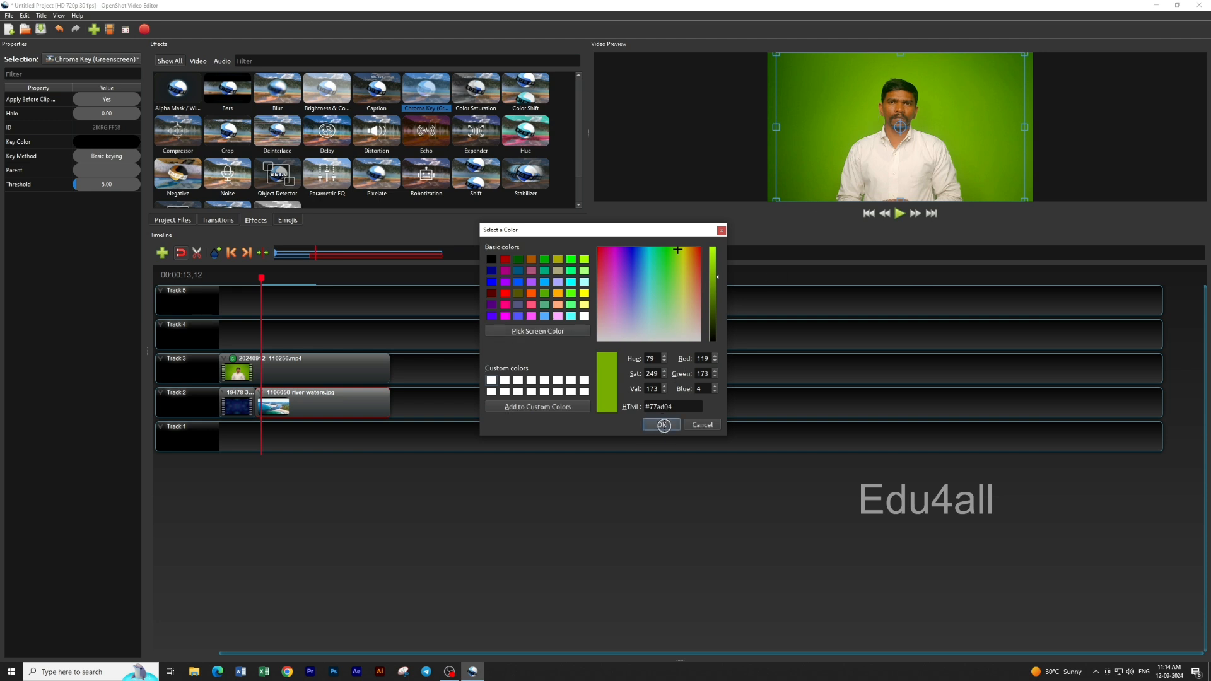
pyautogui.click(661, 425)
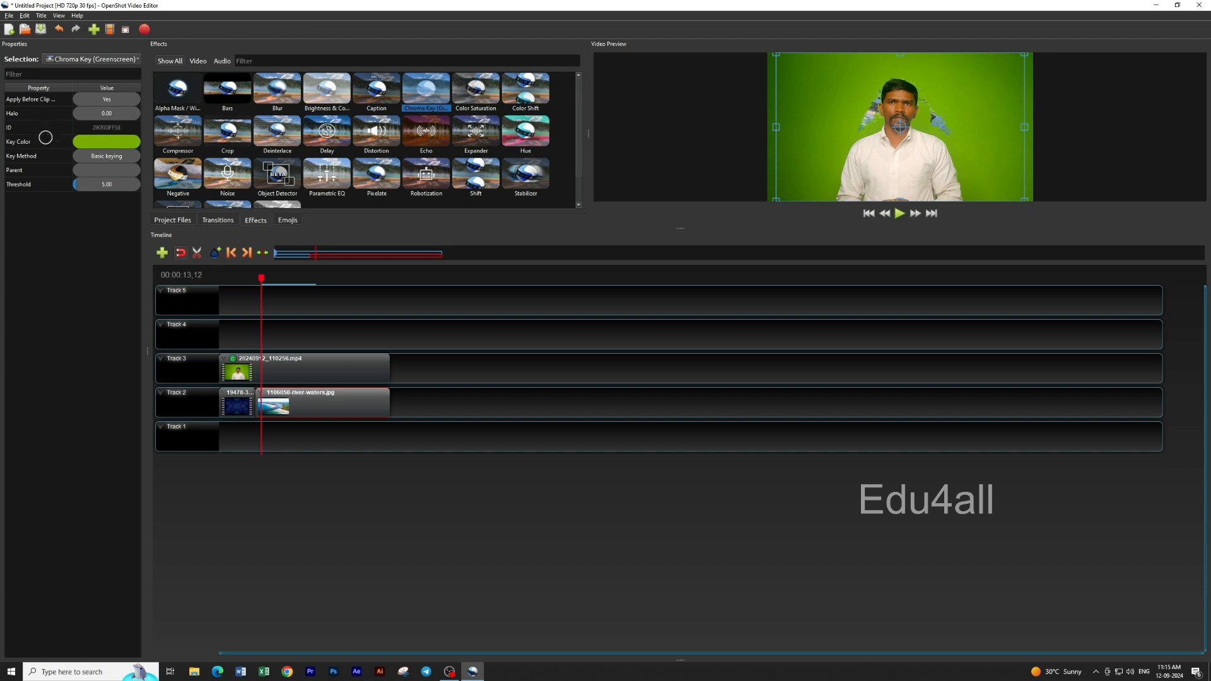
# Set the first Chroma Key effect's threshold to 100
pyautogui.click(113, 184)
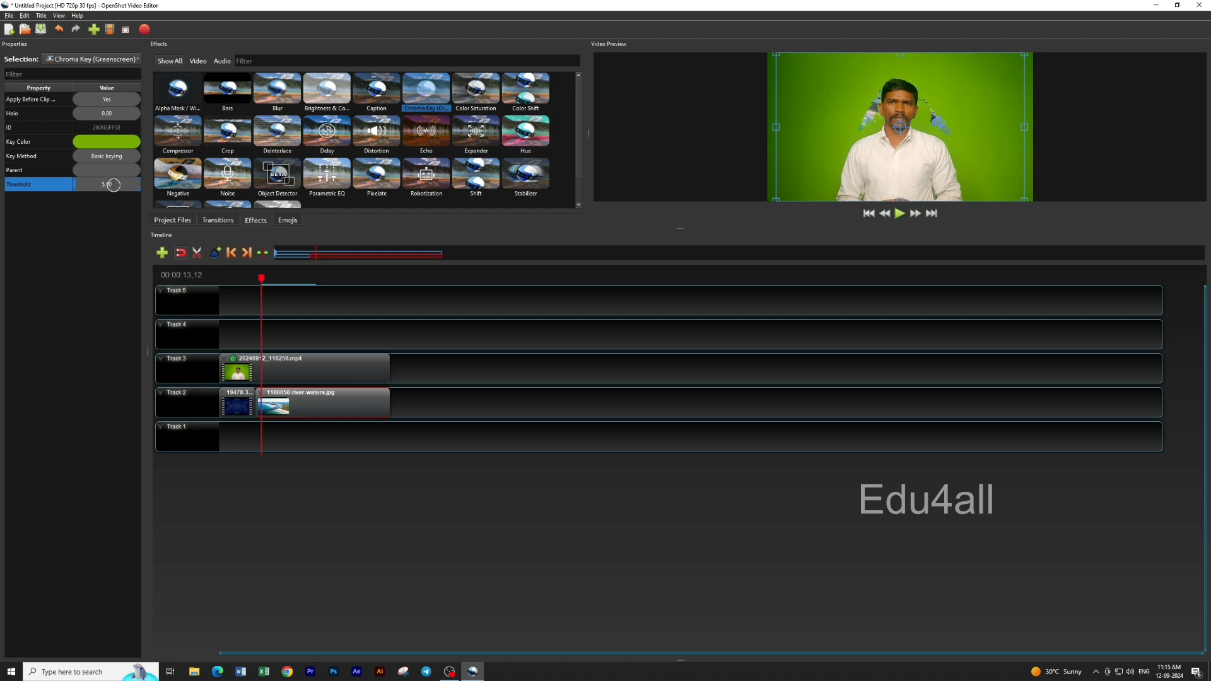
pyautogui.doubleClick(113, 184)
pyautogui.press('Return')
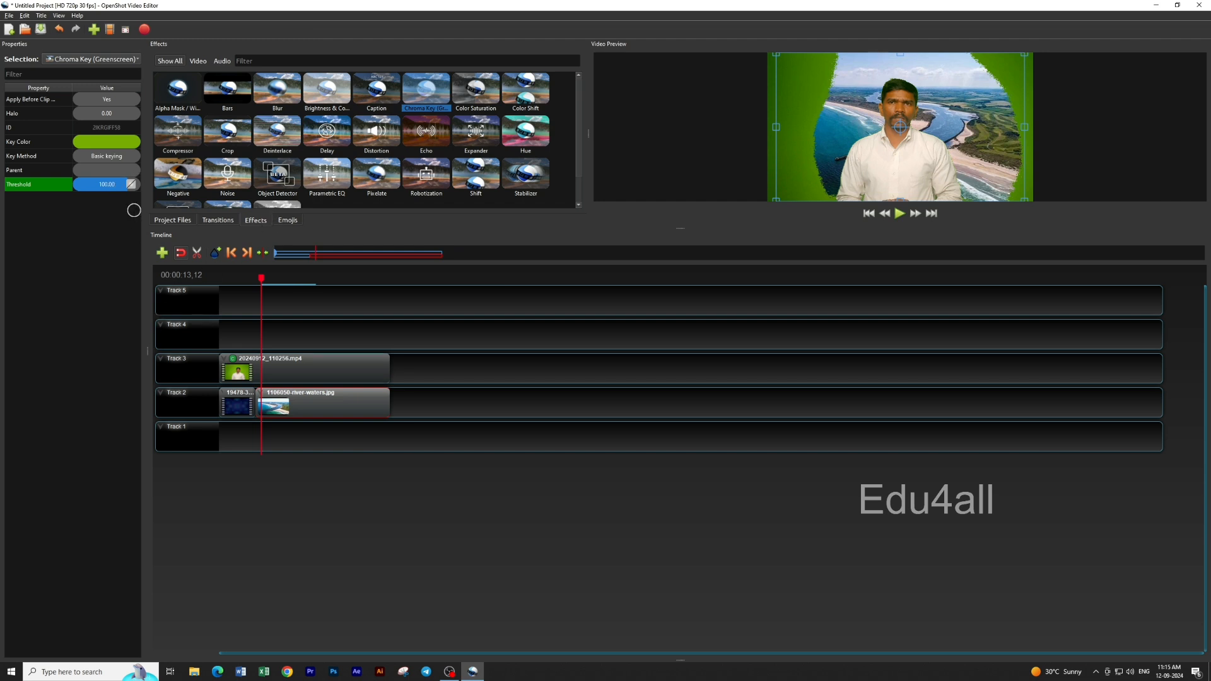
pyautogui.doubleClick(107, 185)
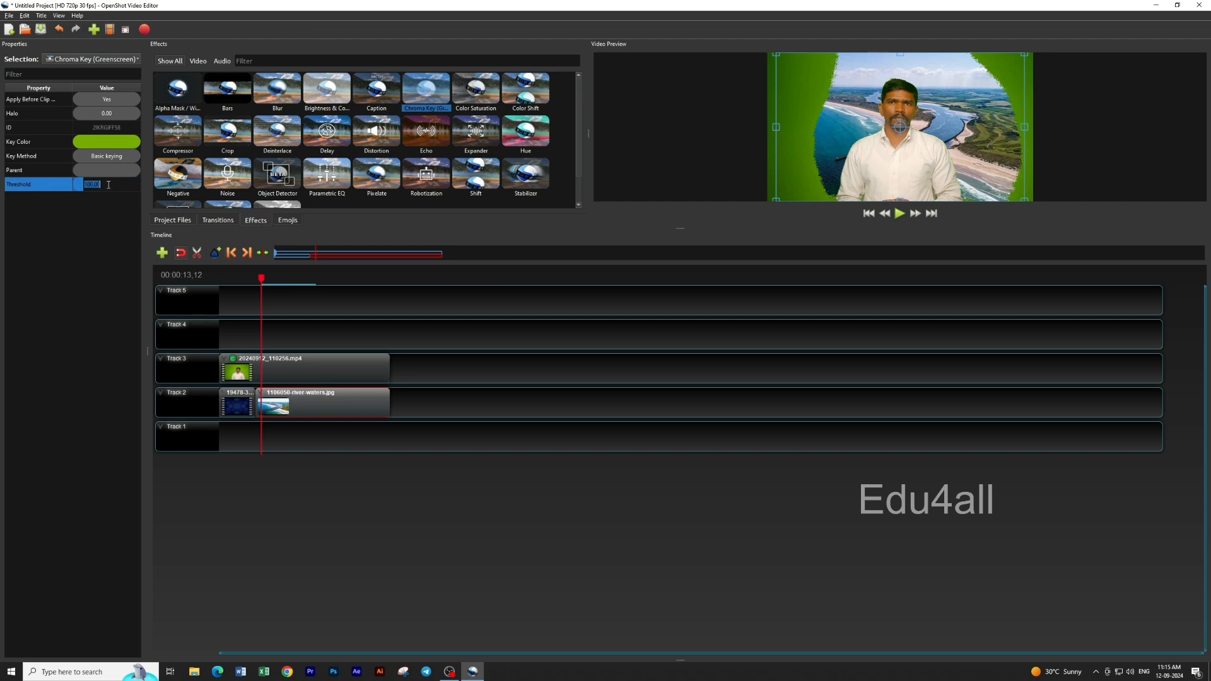
pyautogui.press('Return')
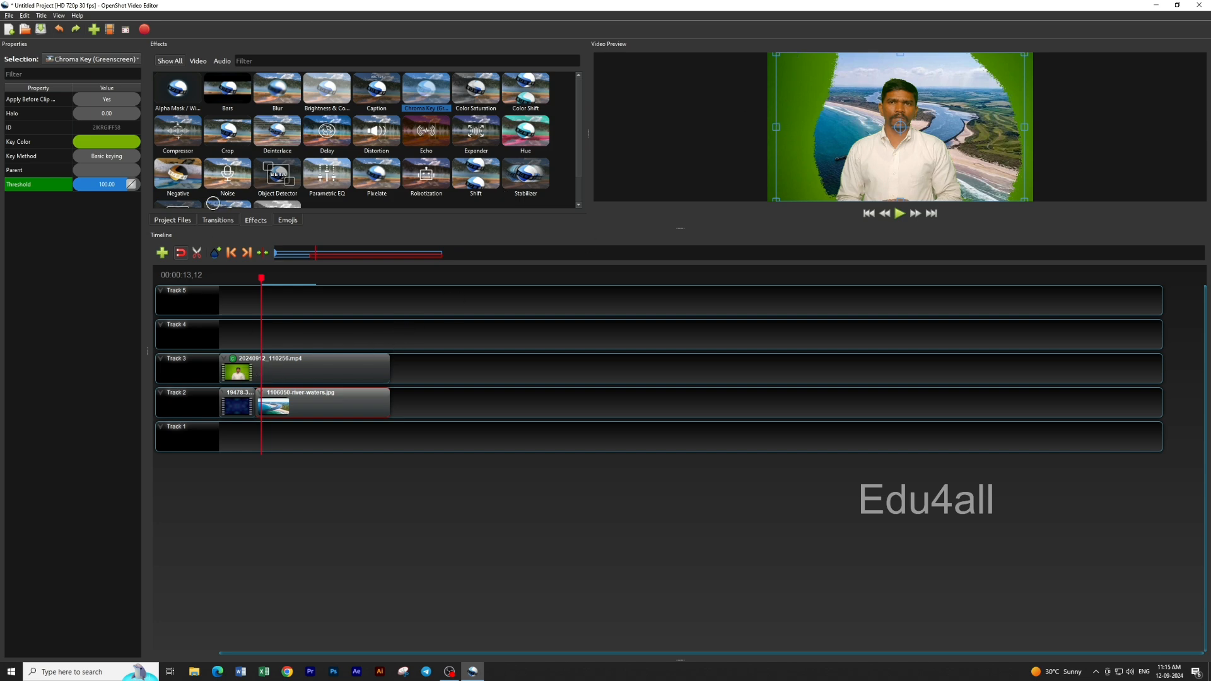
# Add a second Chroma Key effect to the Track 3 clip with key color #2c6100, sampled from the darker green near the frame edge
pyautogui.moveTo(424, 93); pyautogui.dragTo(254, 358)
pyautogui.click(241, 359)
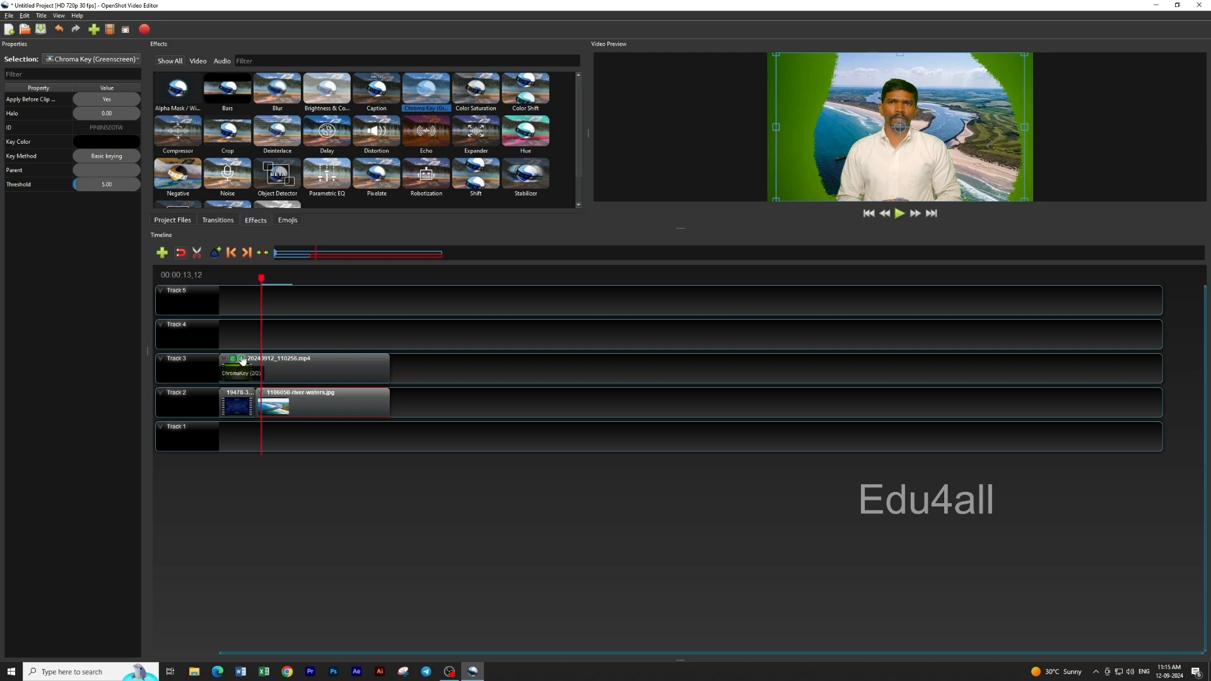
pyautogui.doubleClick(114, 143)
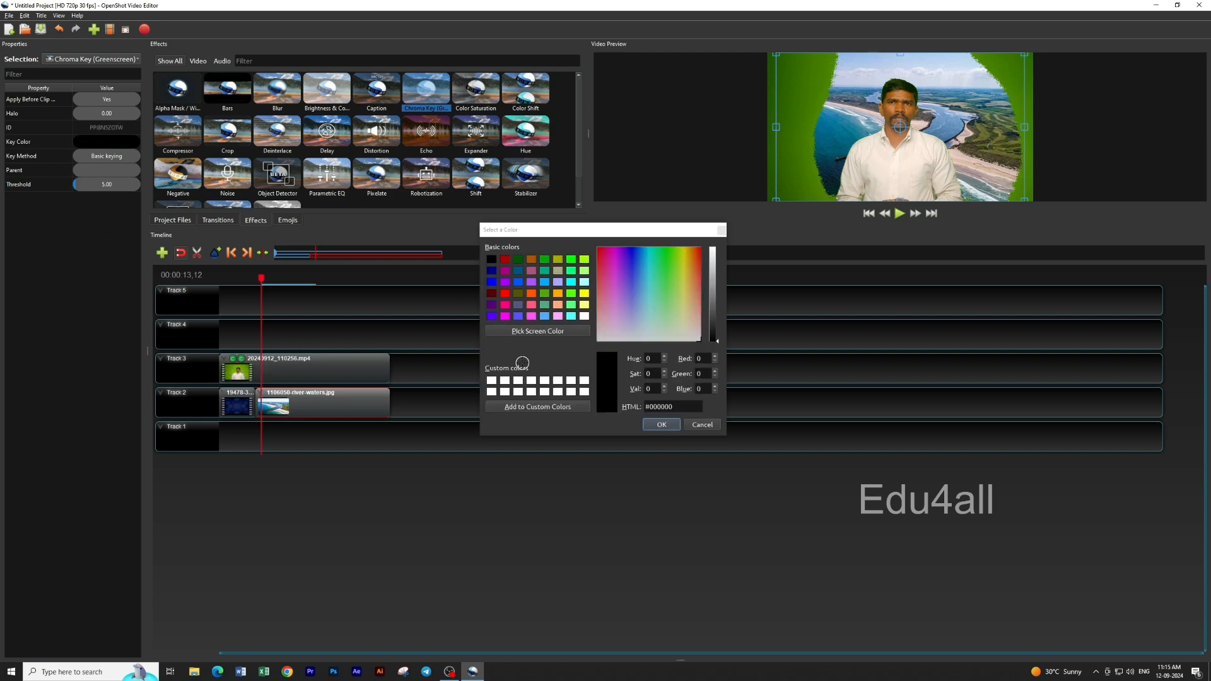
pyautogui.click(541, 331)
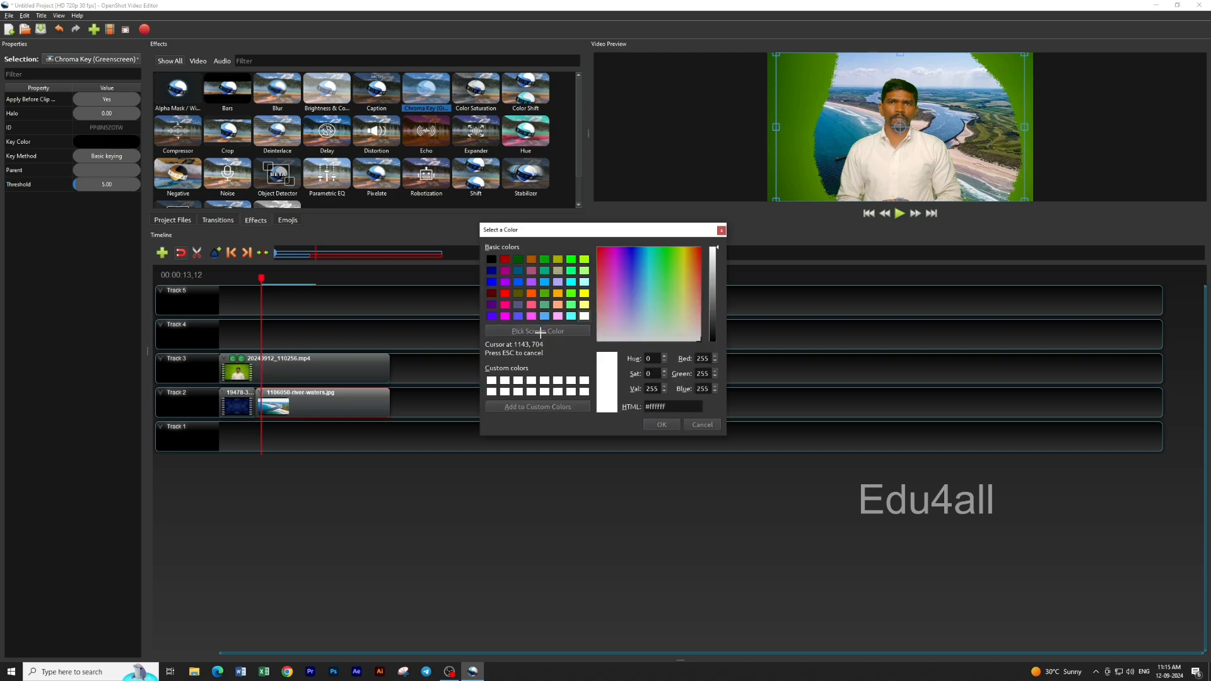
pyautogui.click(782, 84)
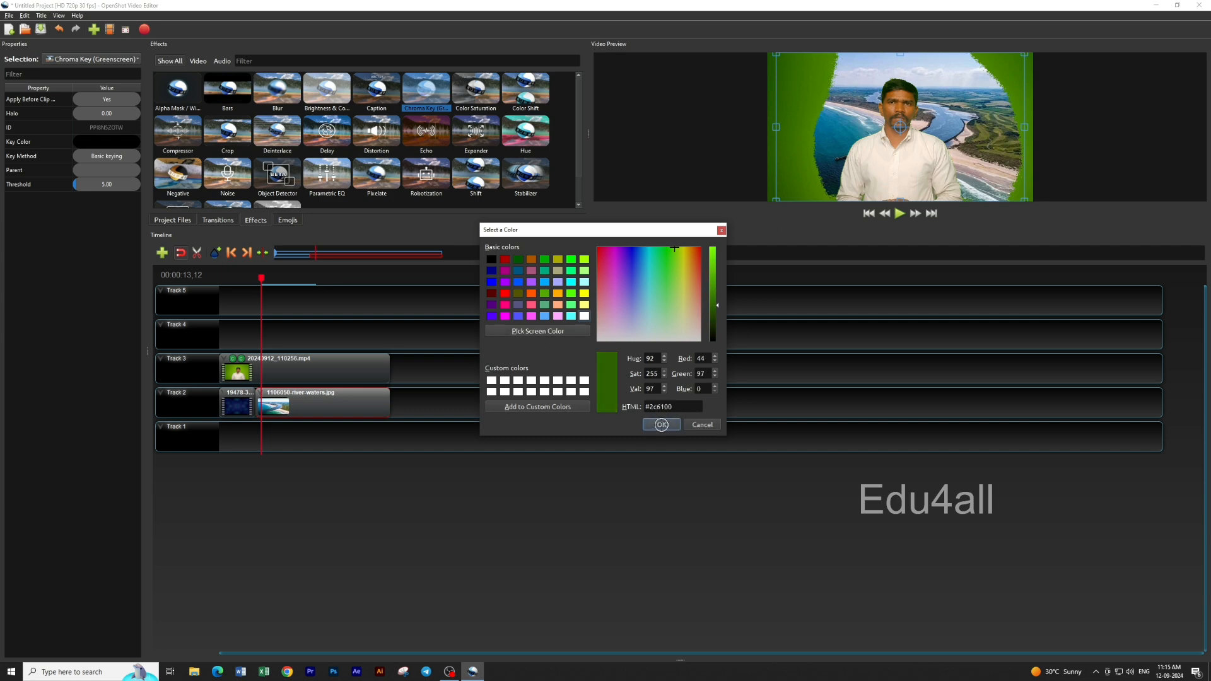
pyautogui.click(661, 424)
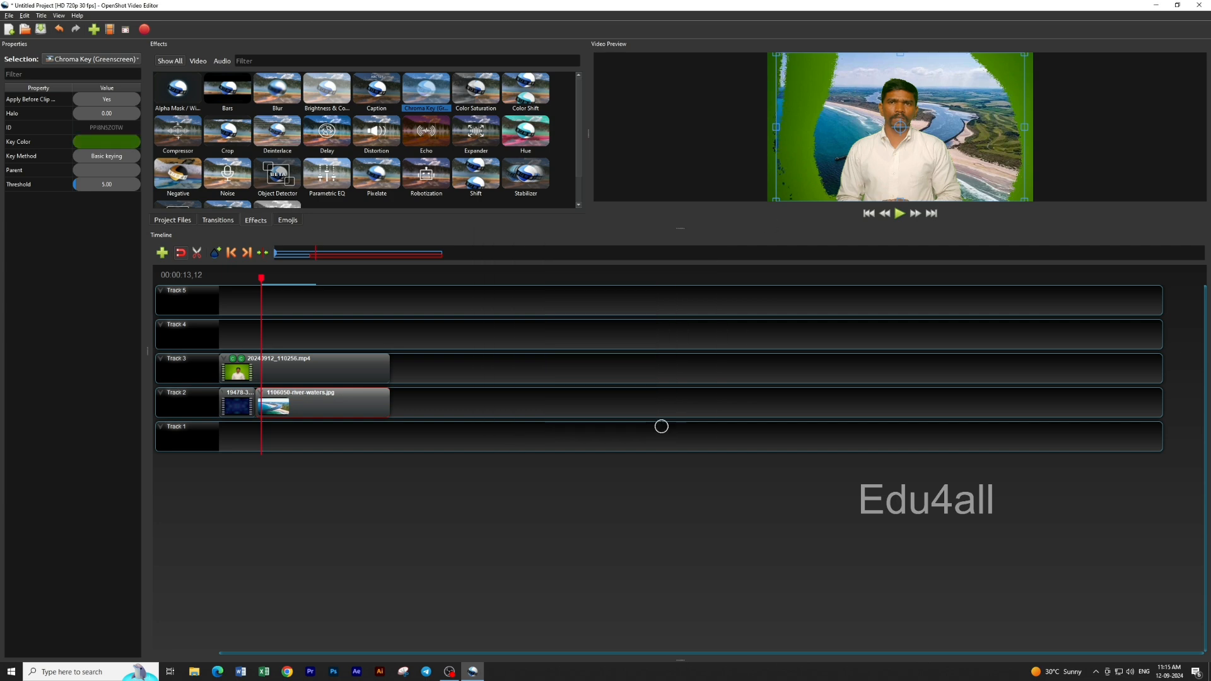
# Try thresholds of 100, 80 and 70 on the second Chroma Key effect
pyautogui.doubleClick(114, 185)
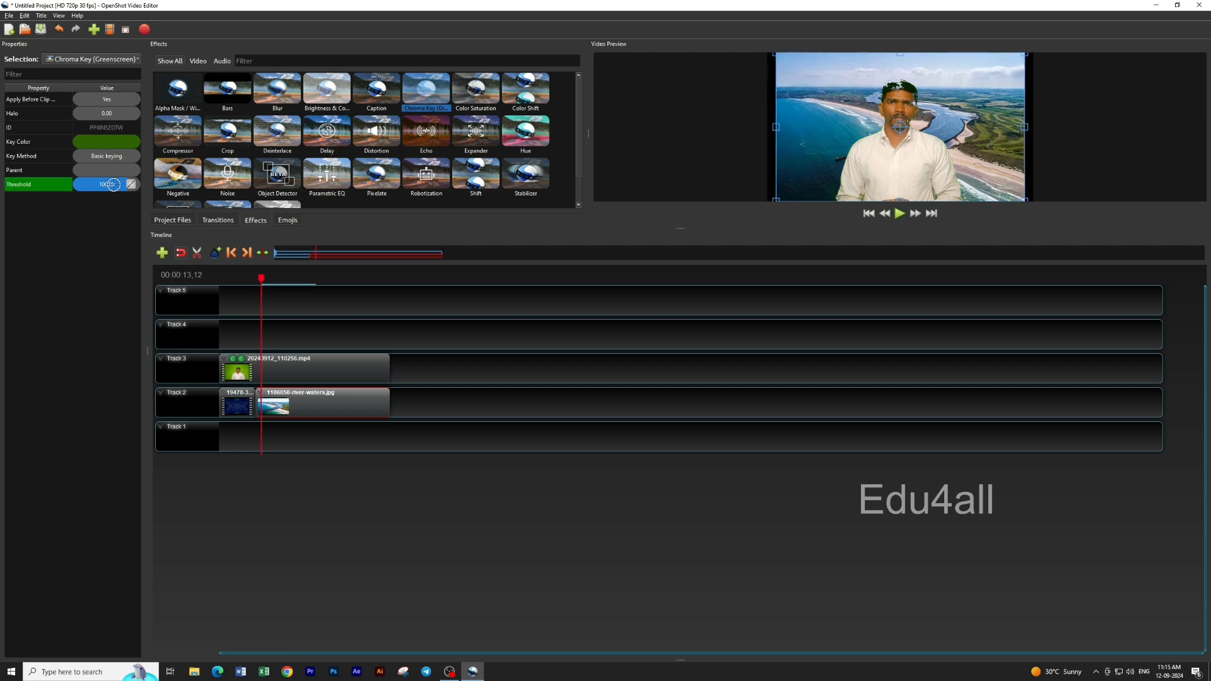
pyautogui.doubleClick(113, 184)
pyautogui.write('8')
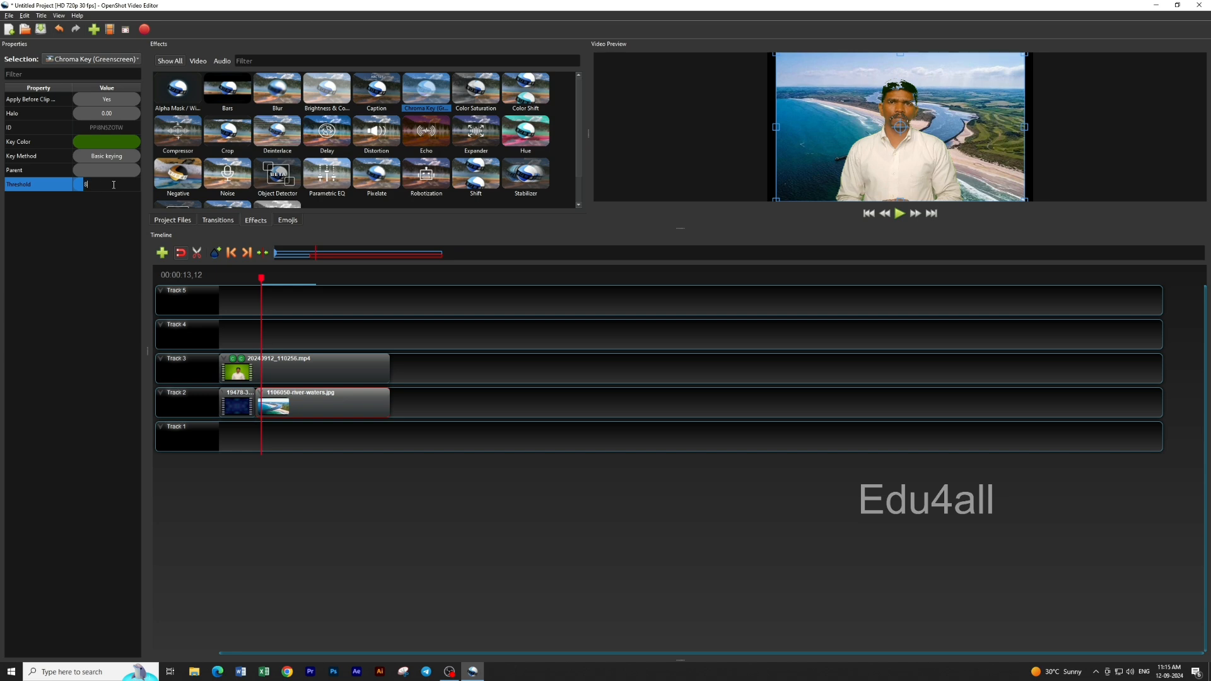
pyautogui.write('0')
pyautogui.press('Return')
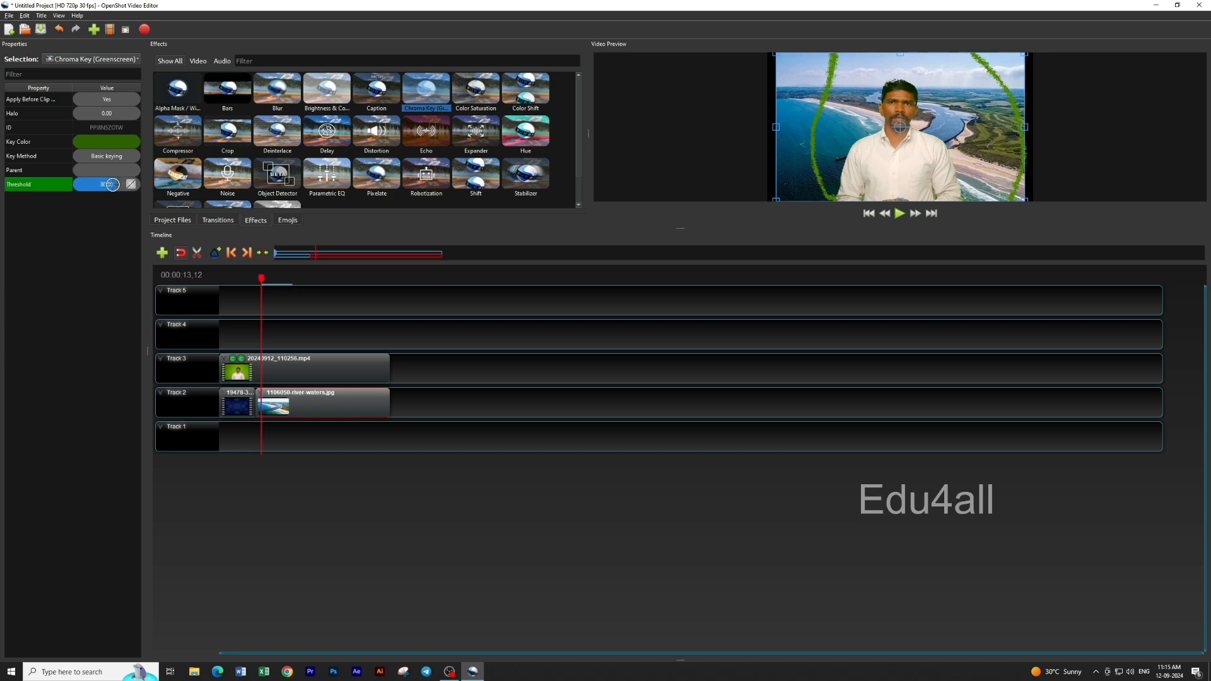
pyautogui.doubleClick(113, 184)
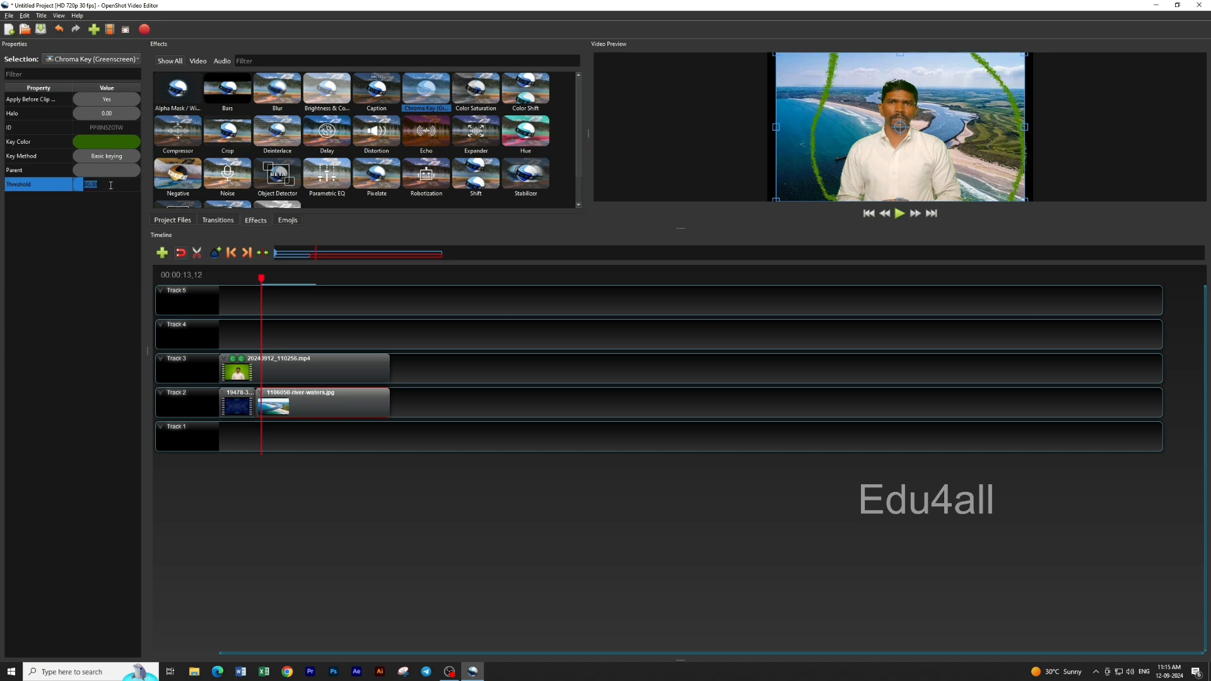
pyautogui.write('70')
pyautogui.press('Return')
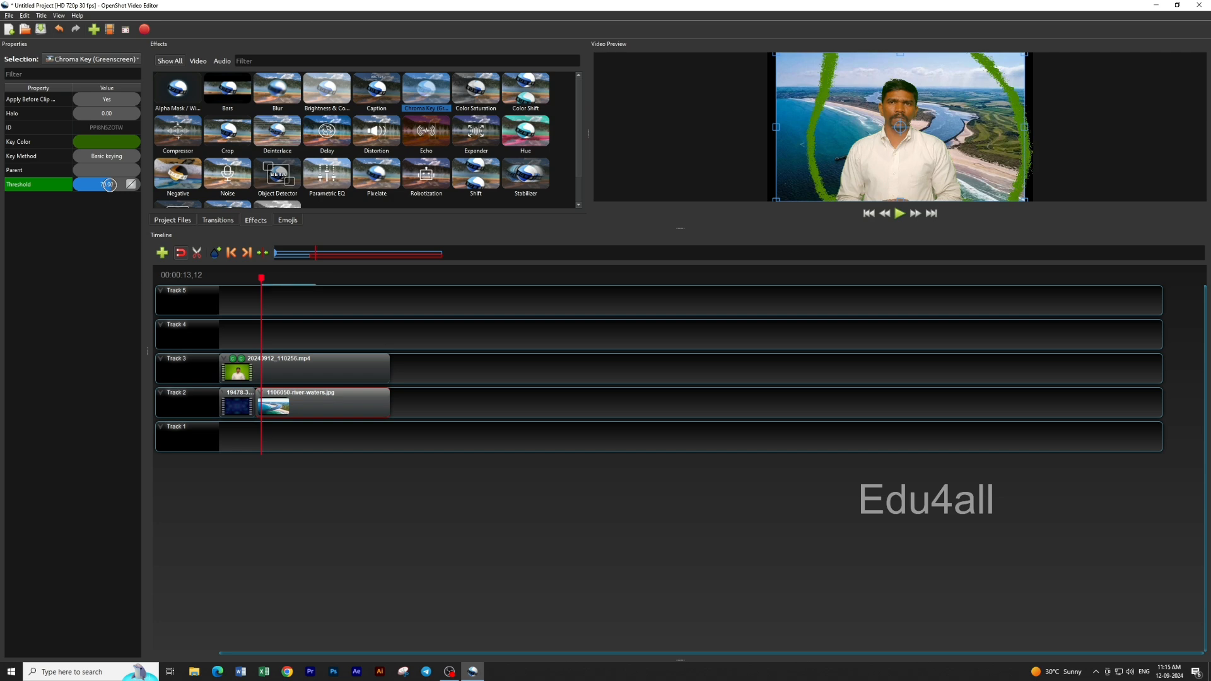
# Set the second Chroma Key effect's threshold to 65
pyautogui.doubleClick(110, 185)
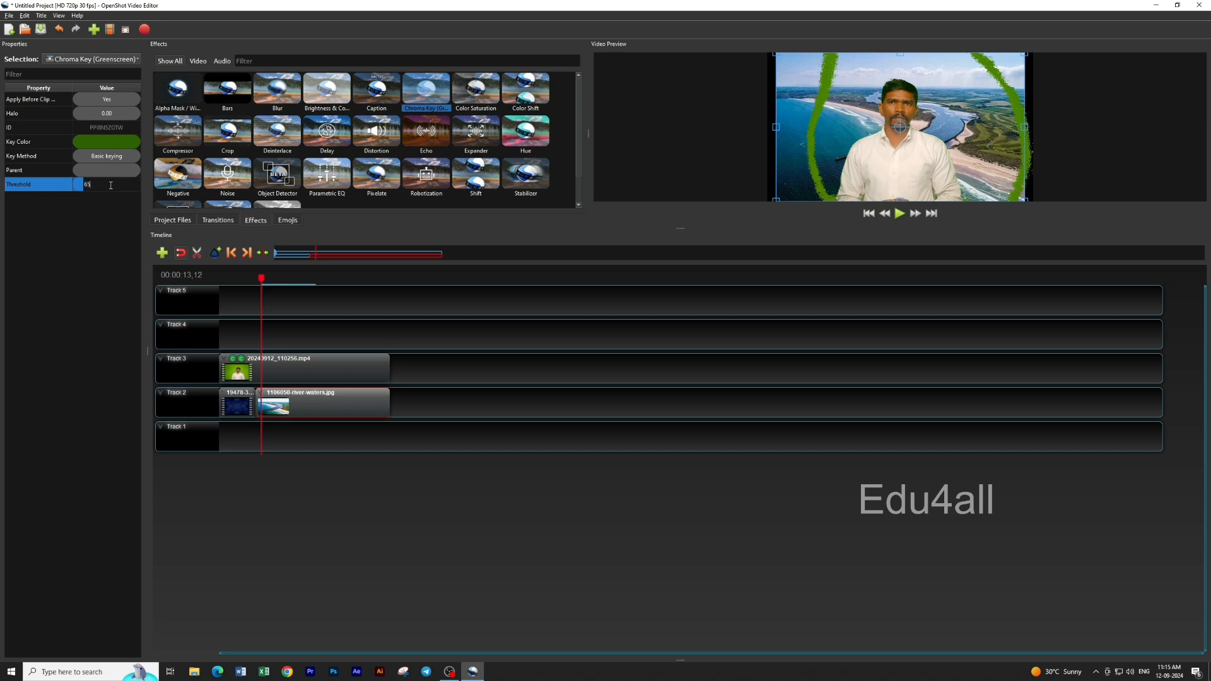
pyautogui.write('65')
pyautogui.press('Return')
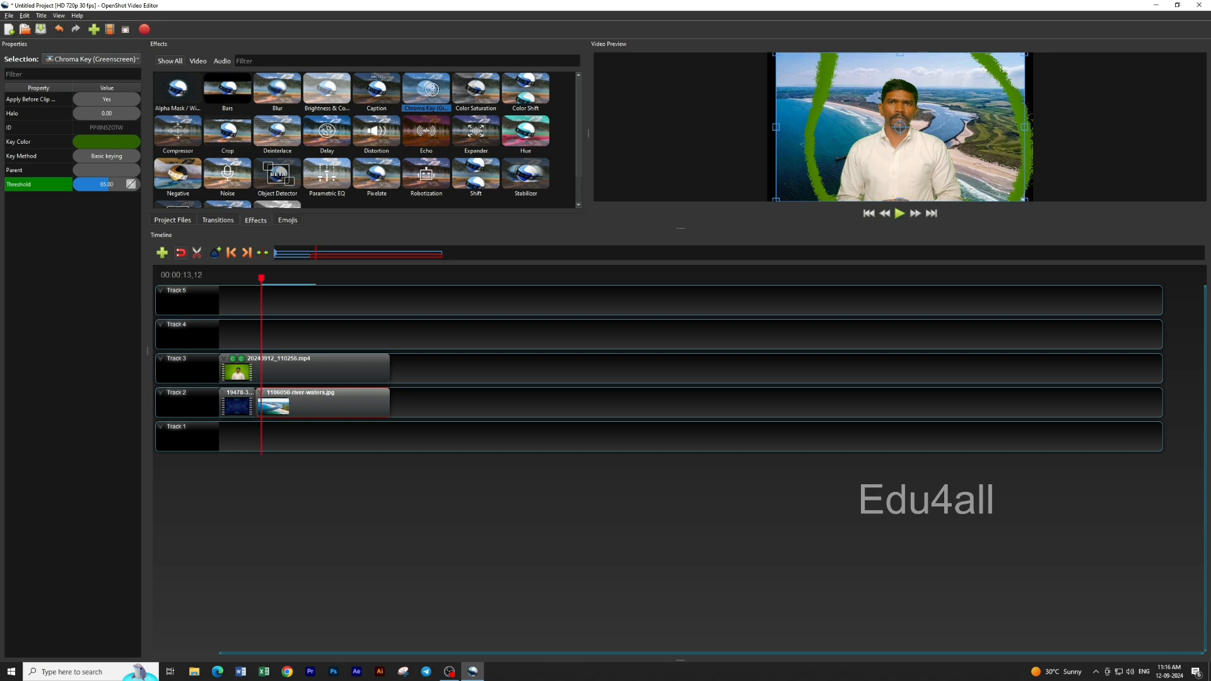
# Add a third Chroma Key effect to the Track 3 clip with key color #4a8400, sampled from the remaining green band
pyautogui.moveTo(426, 90); pyautogui.dragTo(263, 361)
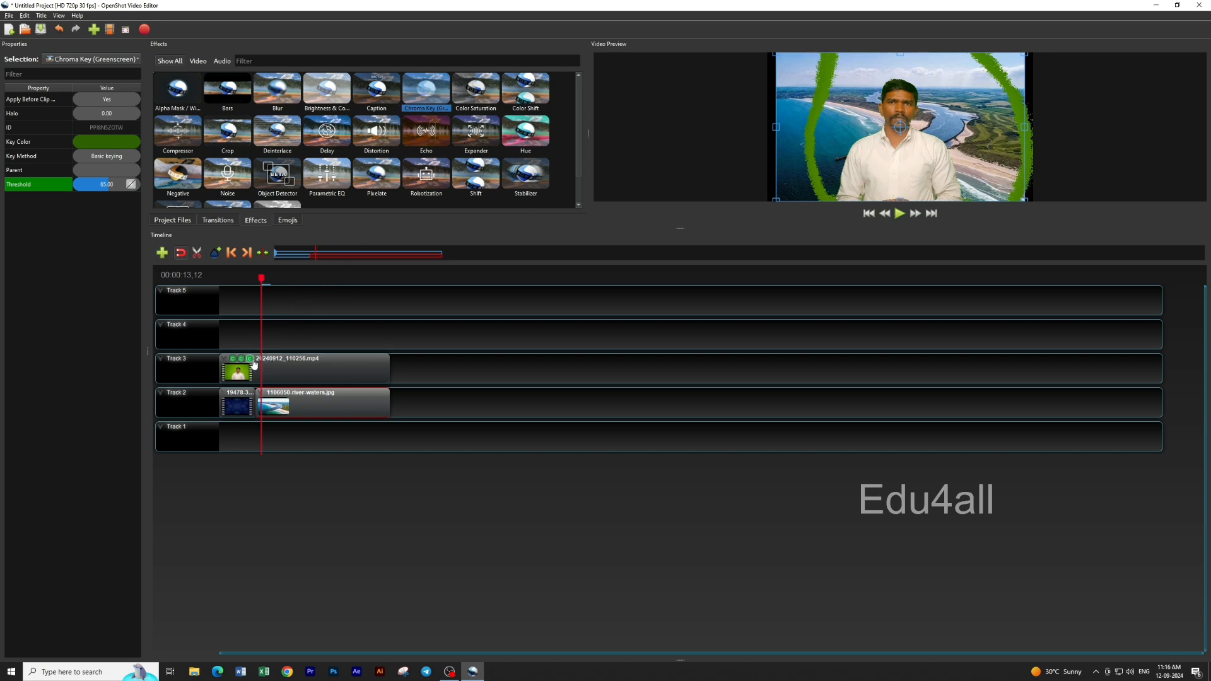
pyautogui.click(115, 142)
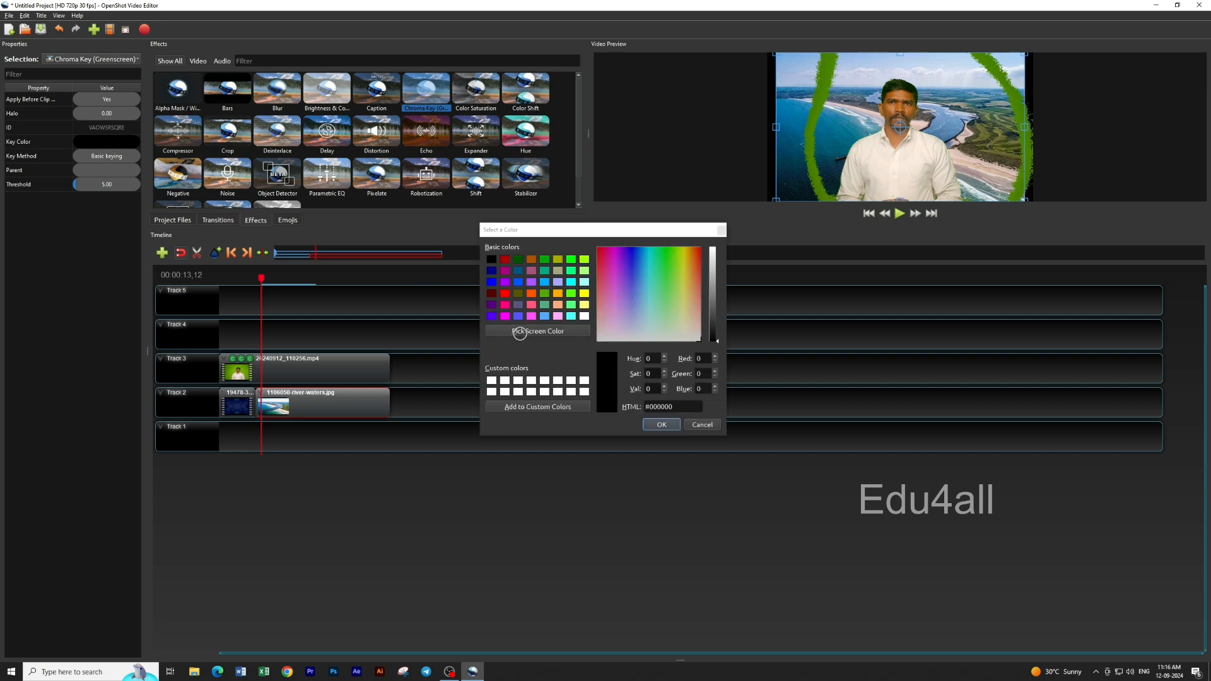
pyautogui.click(523, 332)
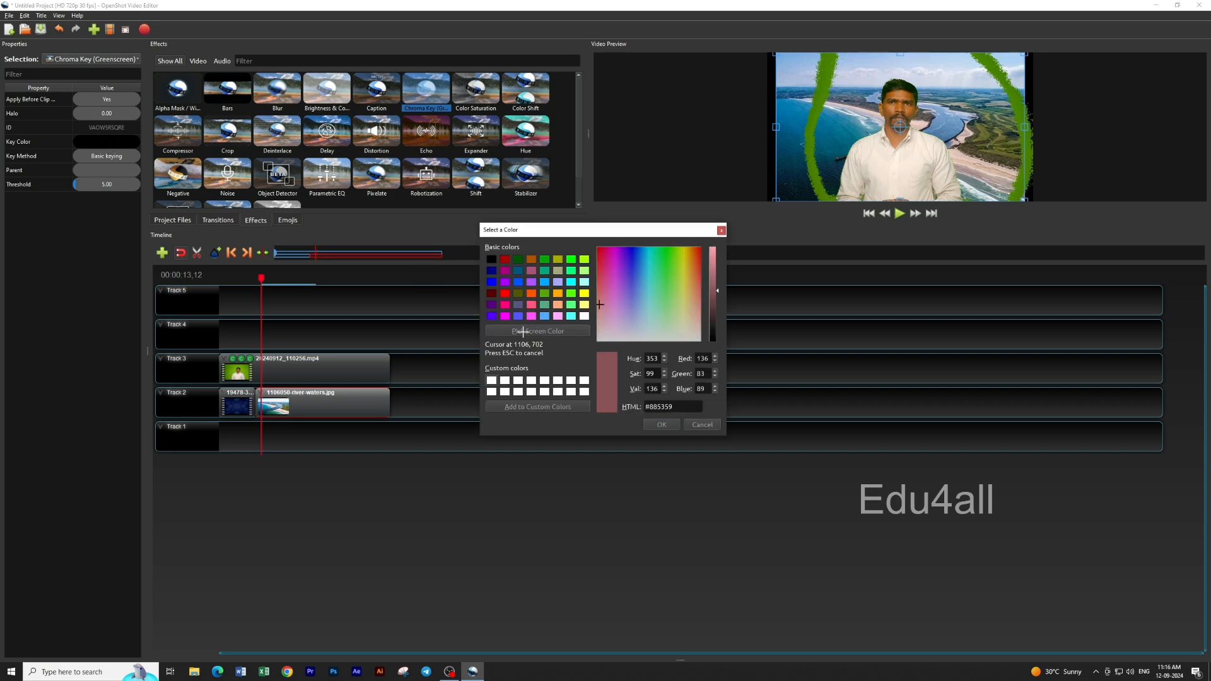
pyautogui.click(815, 118)
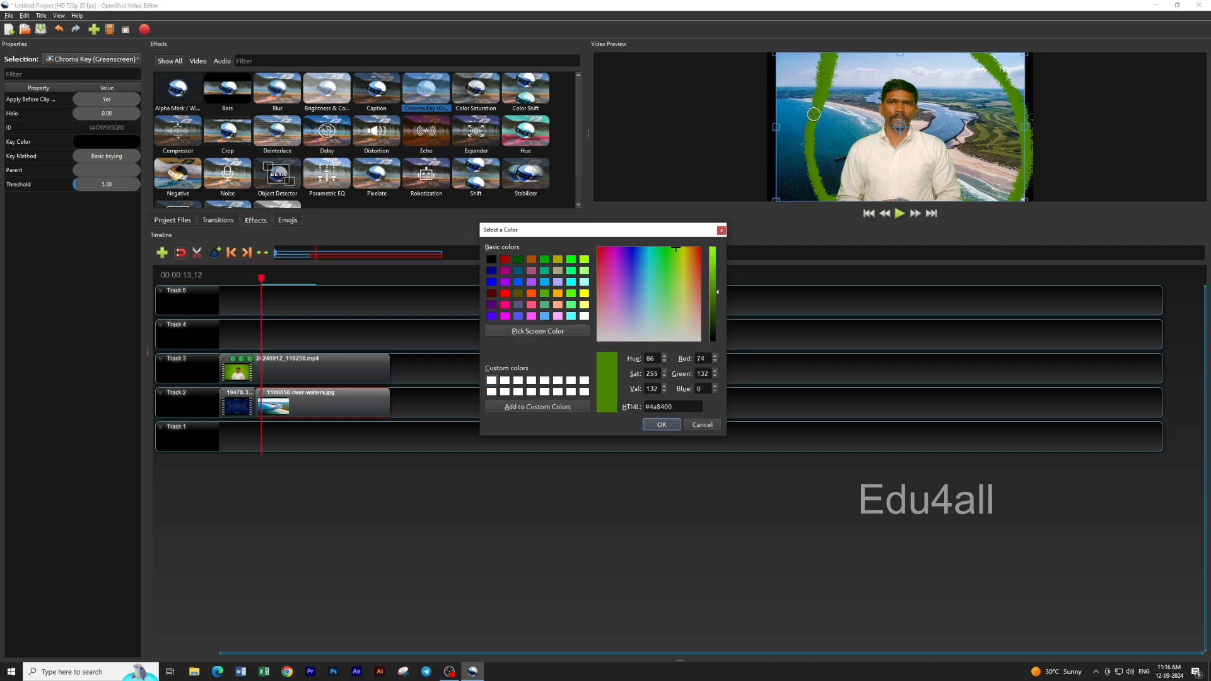
pyautogui.click(672, 423)
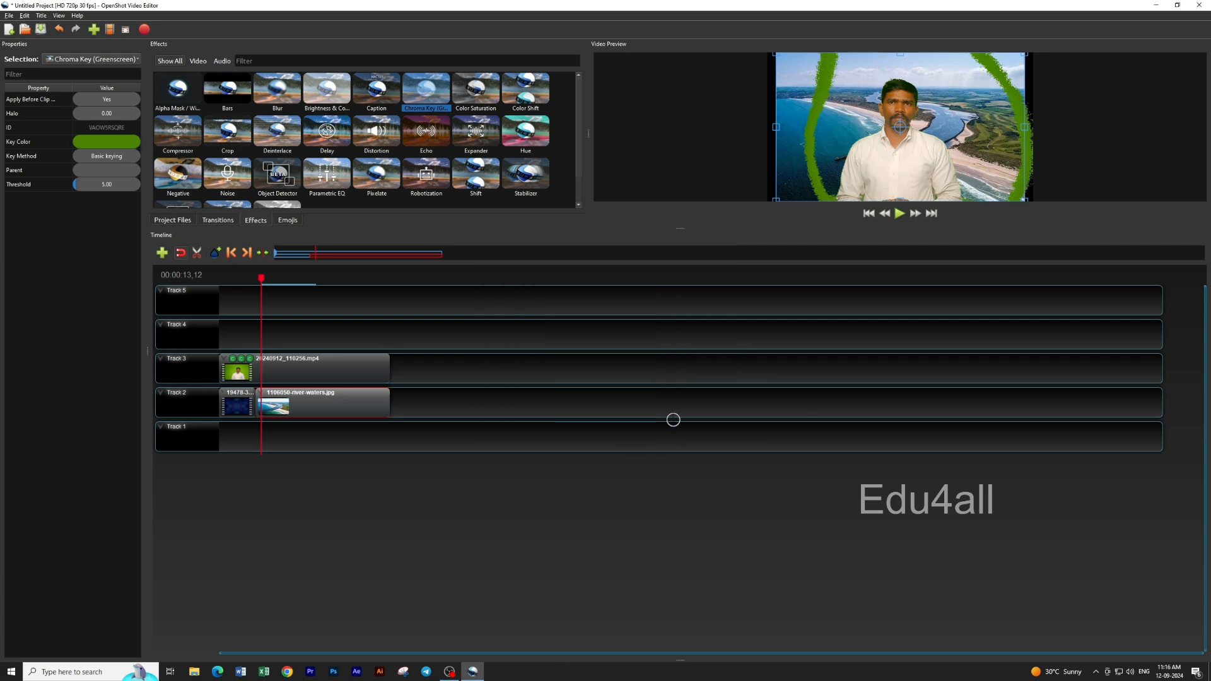
# Set the third Chroma Key effect's threshold to 50
pyautogui.doubleClick(103, 184)
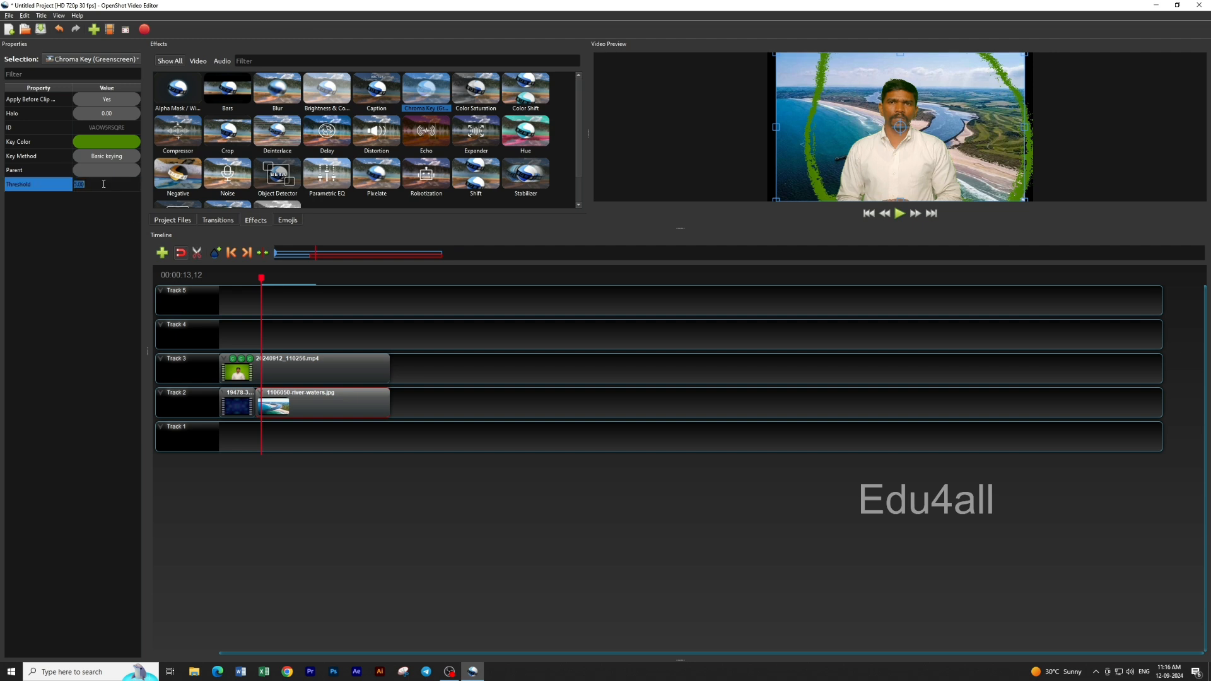
pyautogui.write('50')
pyautogui.press('Return')
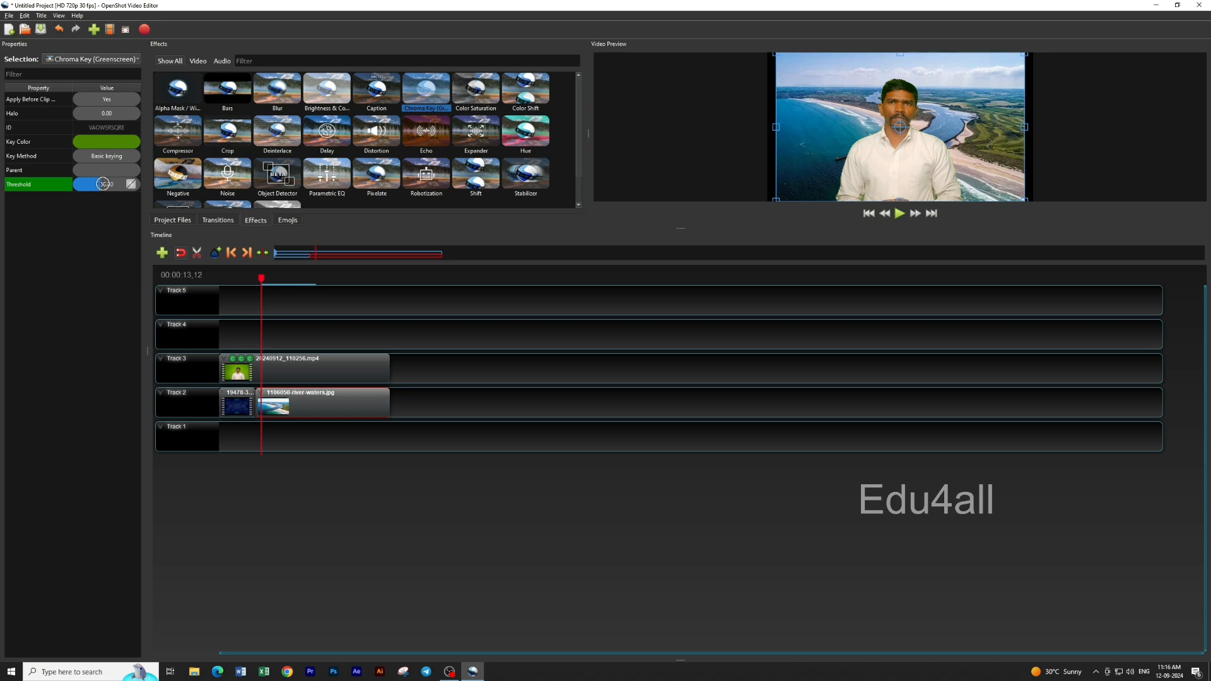
# At the start of the timeline, add a fourth Chroma Key effect to the Track 3 clip with key color #3d7500, sampled from the outer green band
pyautogui.moveTo(261, 277); pyautogui.dragTo(195, 281)
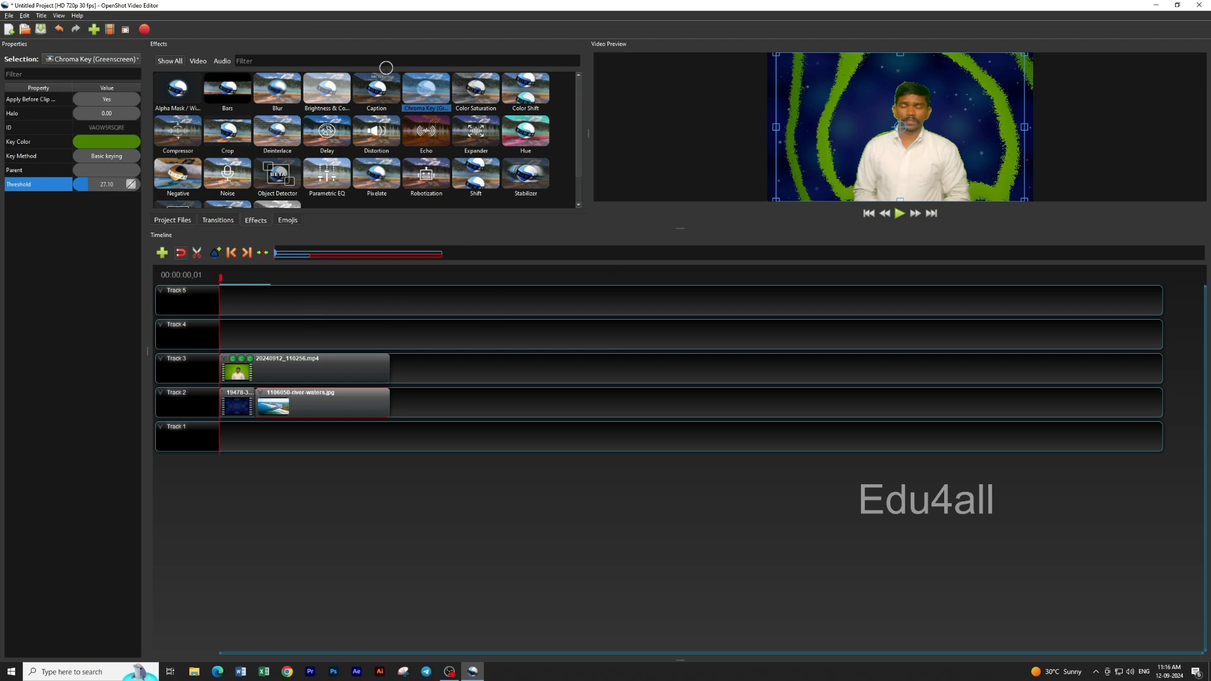
pyautogui.moveTo(416, 95); pyautogui.dragTo(269, 365)
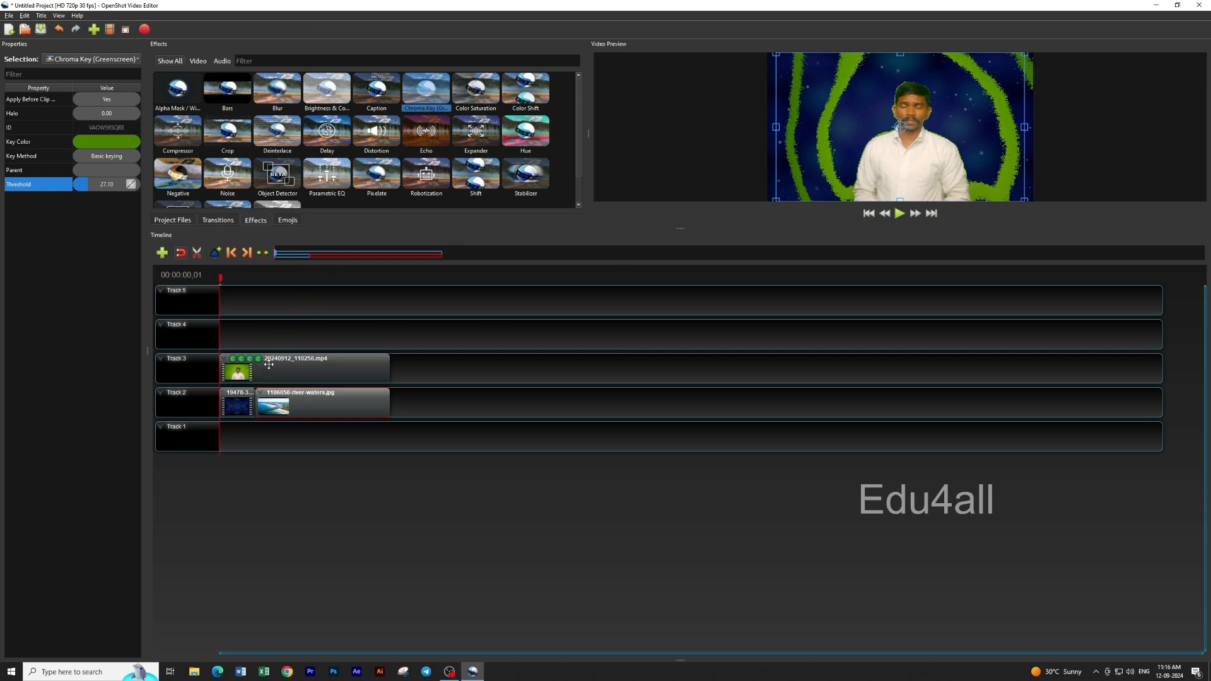
pyautogui.click(260, 360)
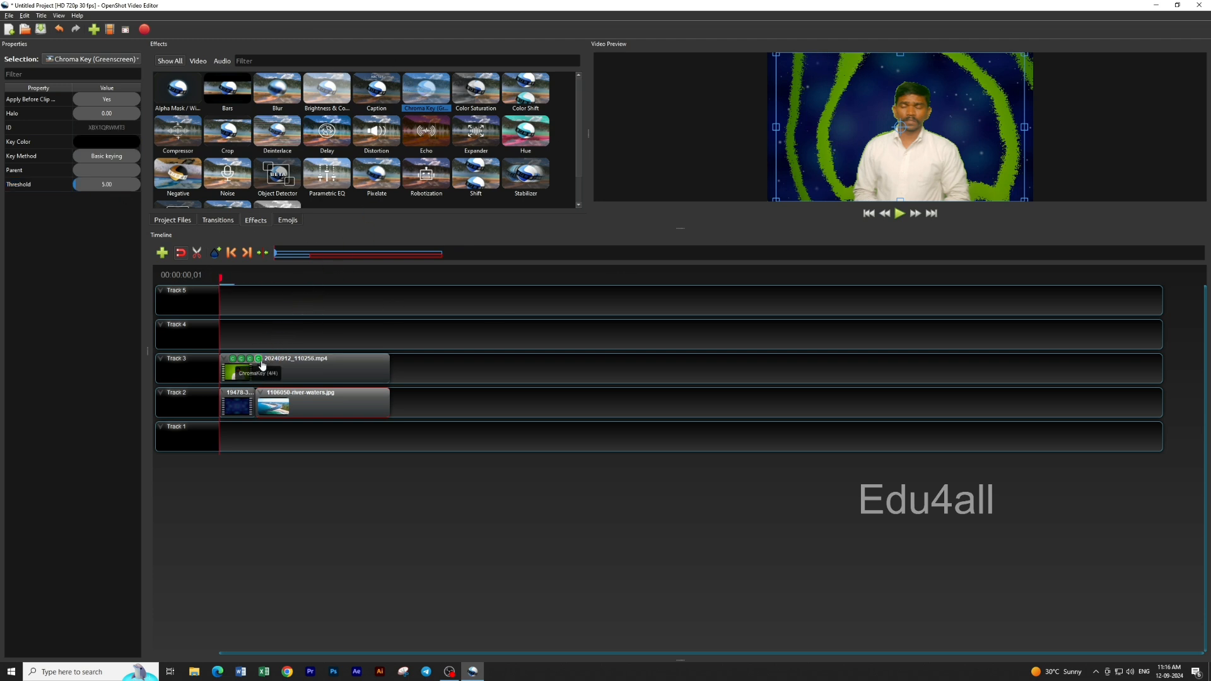
pyautogui.doubleClick(134, 145)
pyautogui.click(529, 331)
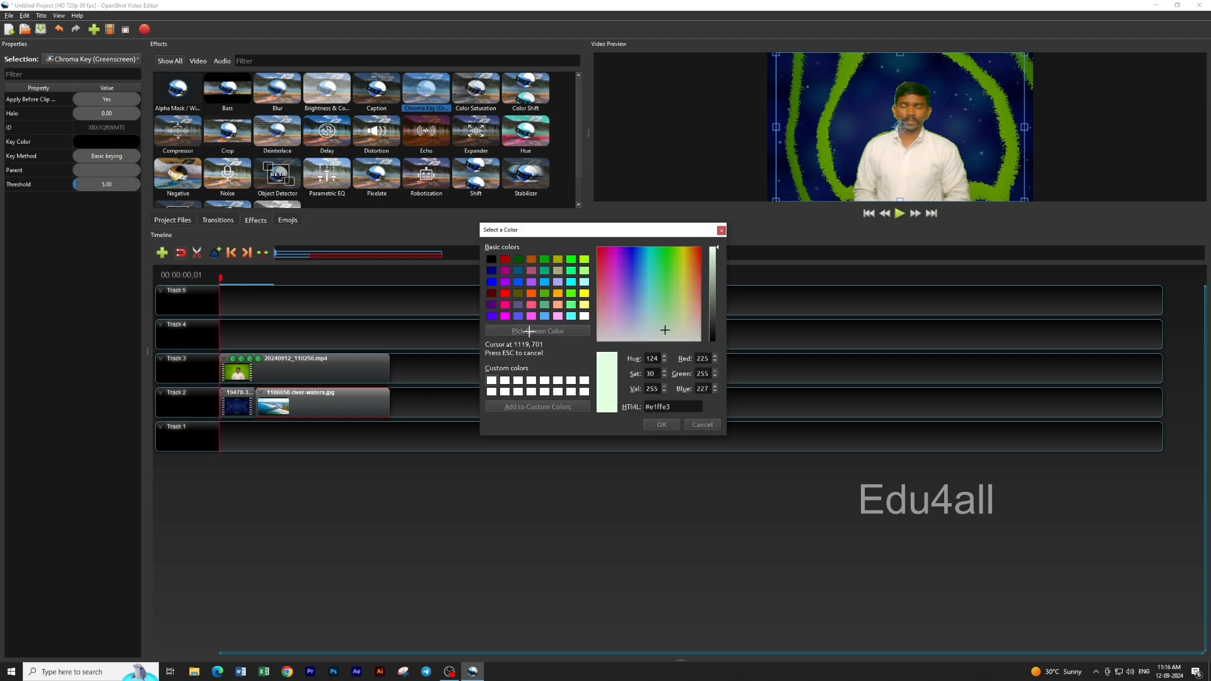
pyautogui.click(794, 116)
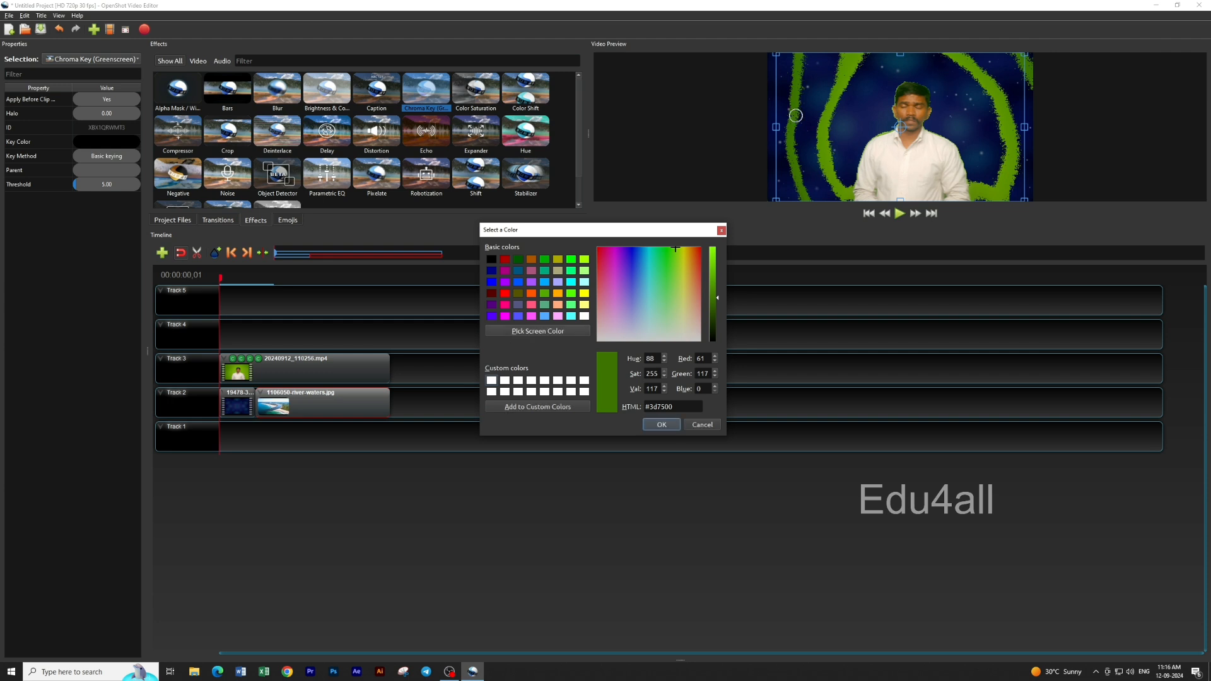
pyautogui.click(661, 425)
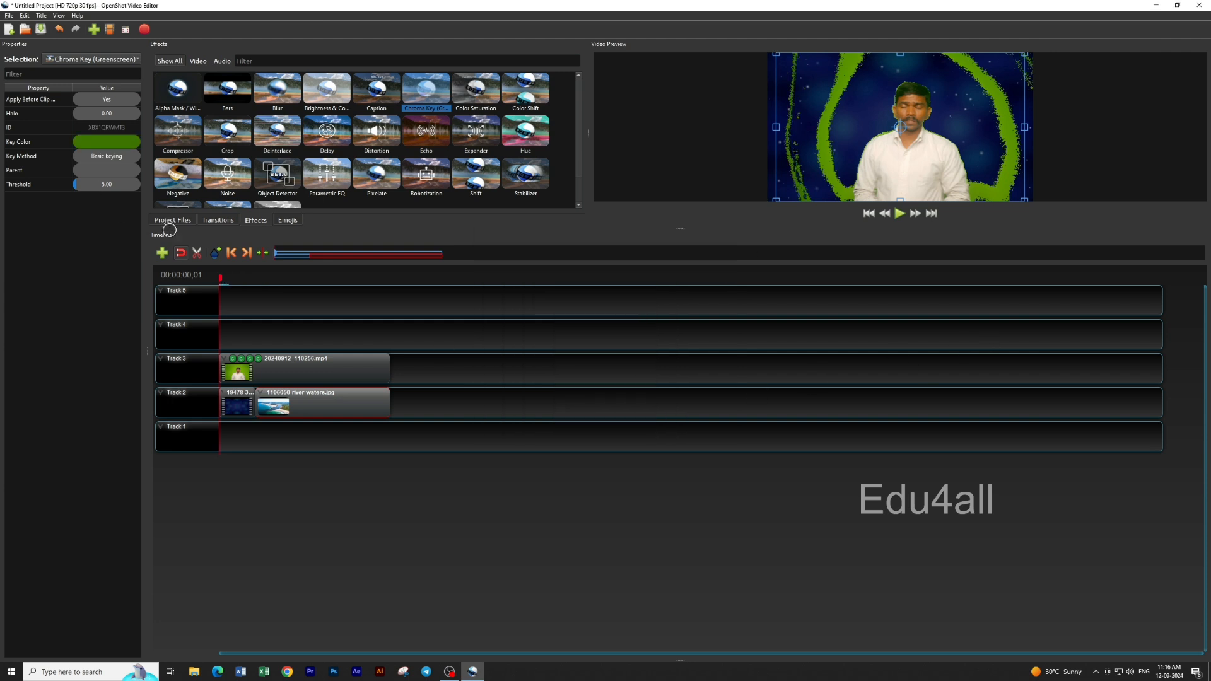
# Set the fourth Chroma Key effect's threshold to 65
pyautogui.doubleClick(114, 183)
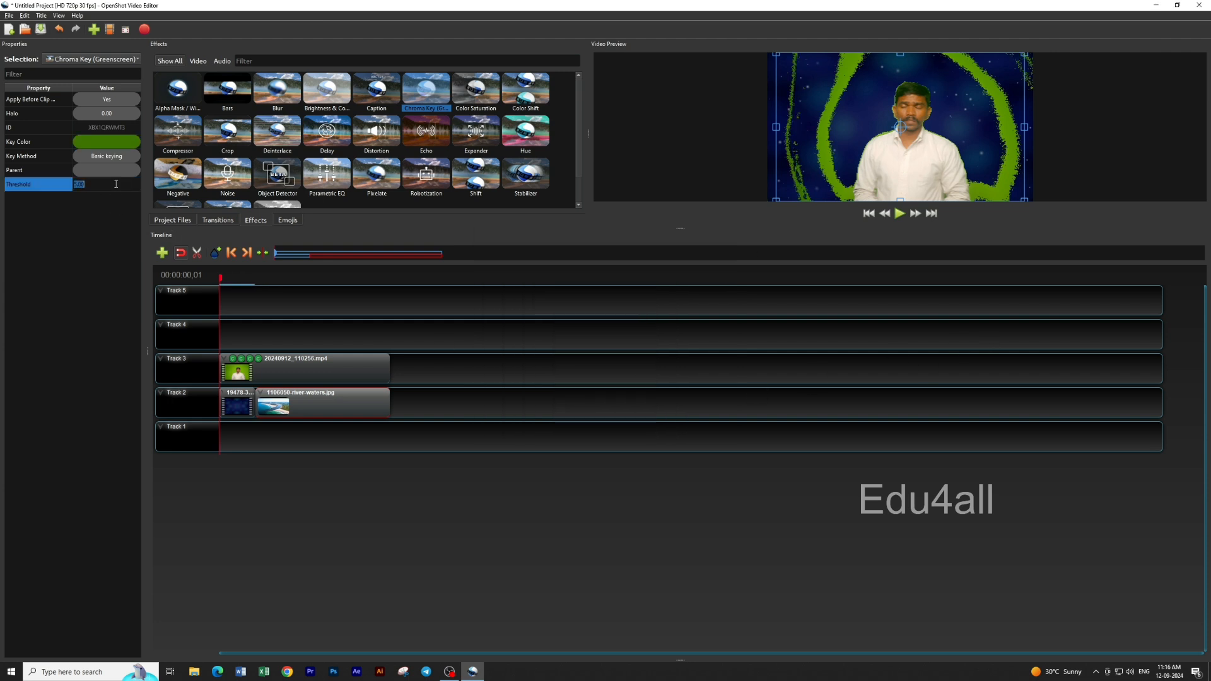
pyautogui.write('65')
pyautogui.press('Return')
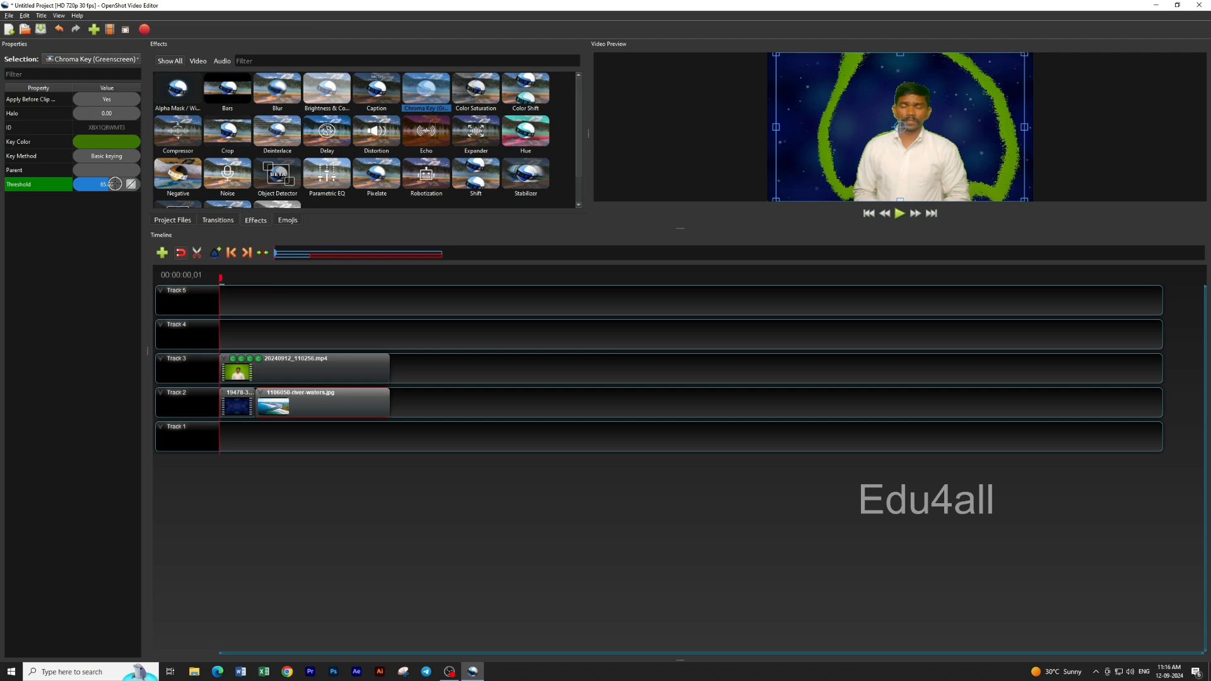
# Add a fifth Chroma Key effect to the Track 3 clip with key color #5e9500, sampled from the remaining green ring
pyautogui.click(250, 361)
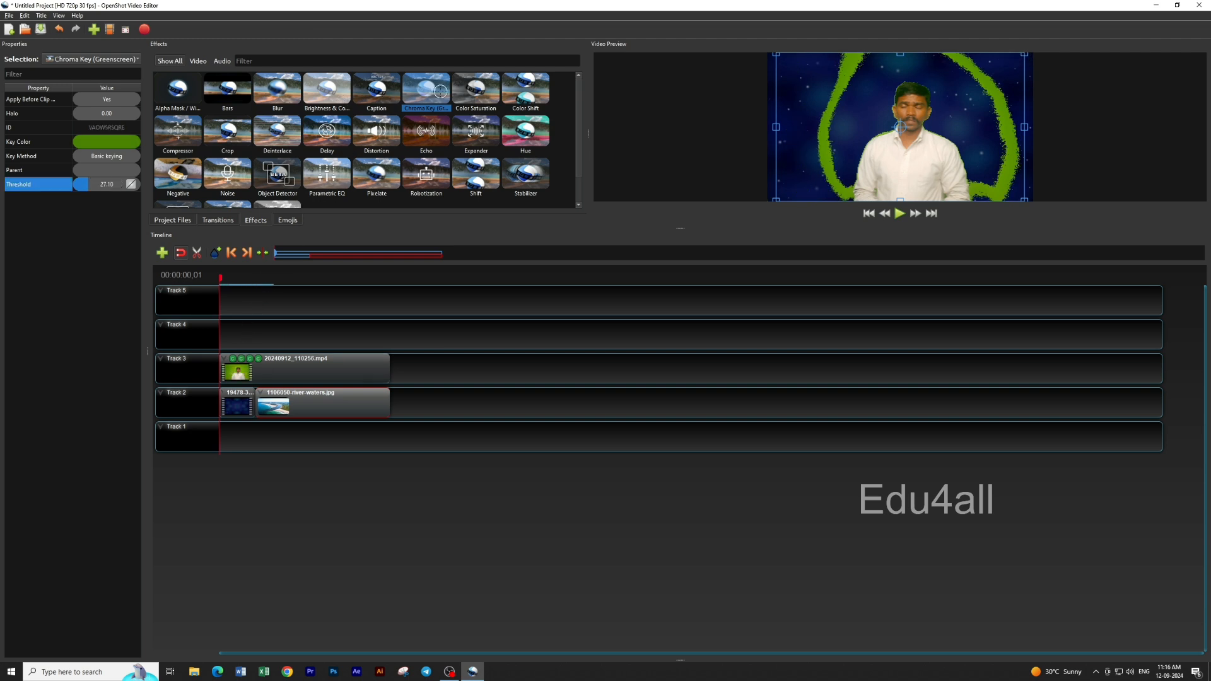
pyautogui.moveTo(441, 91); pyautogui.dragTo(276, 358)
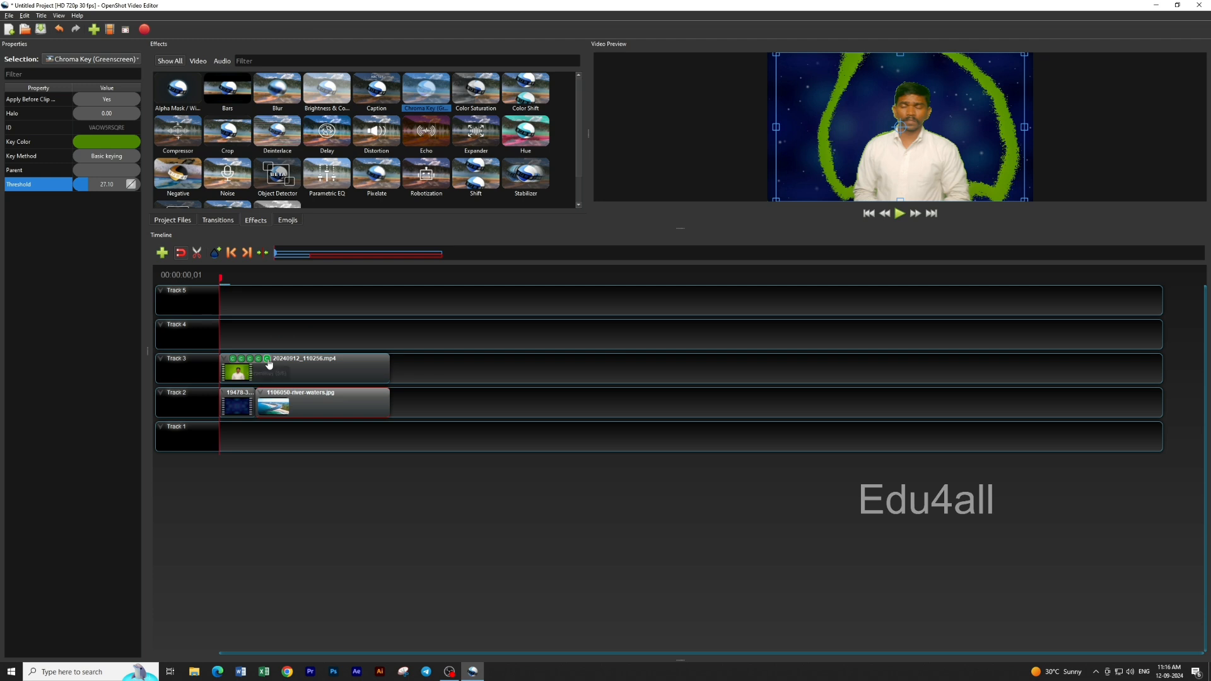
pyautogui.click(267, 359)
pyautogui.doubleClick(105, 140)
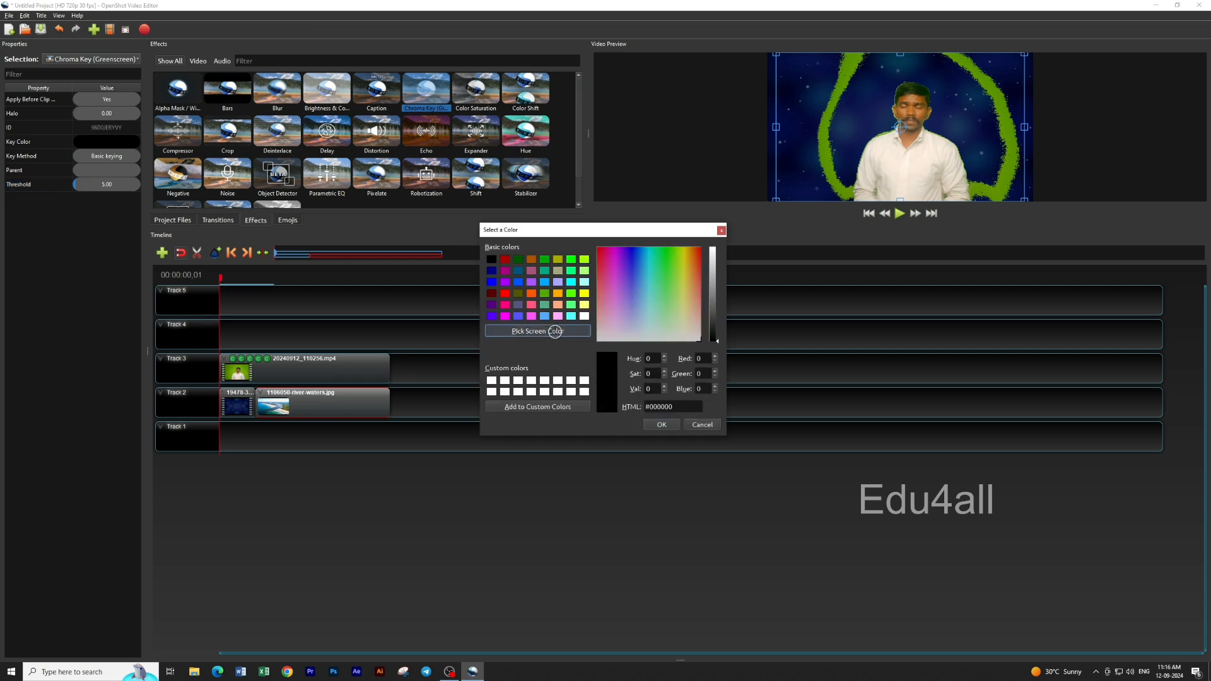
pyautogui.click(538, 331)
pyautogui.click(830, 145)
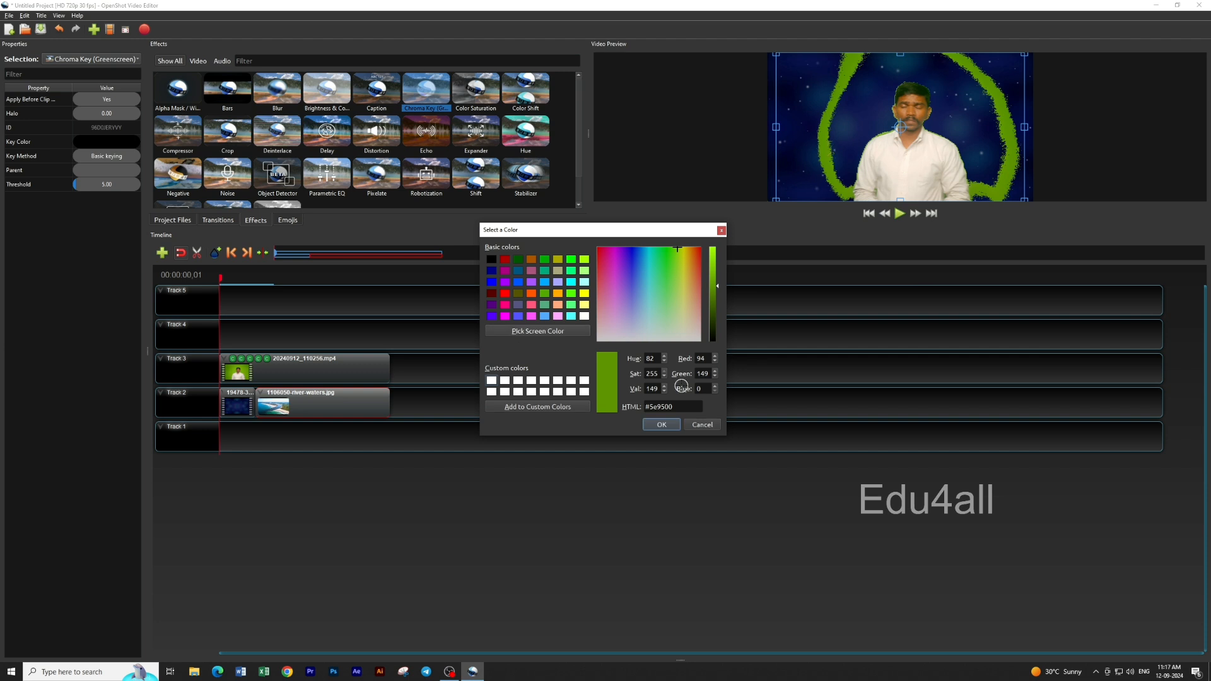
pyautogui.click(662, 425)
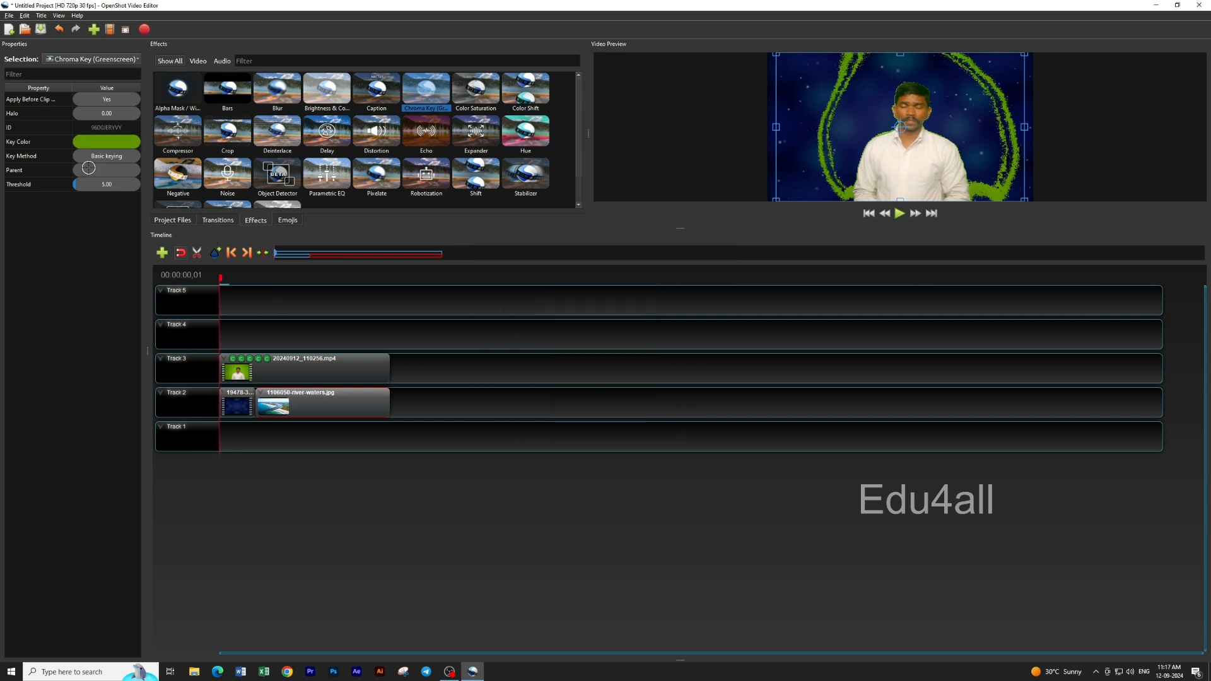
# Set the fifth Chroma Key effect's threshold to 100
pyautogui.doubleClick(109, 183)
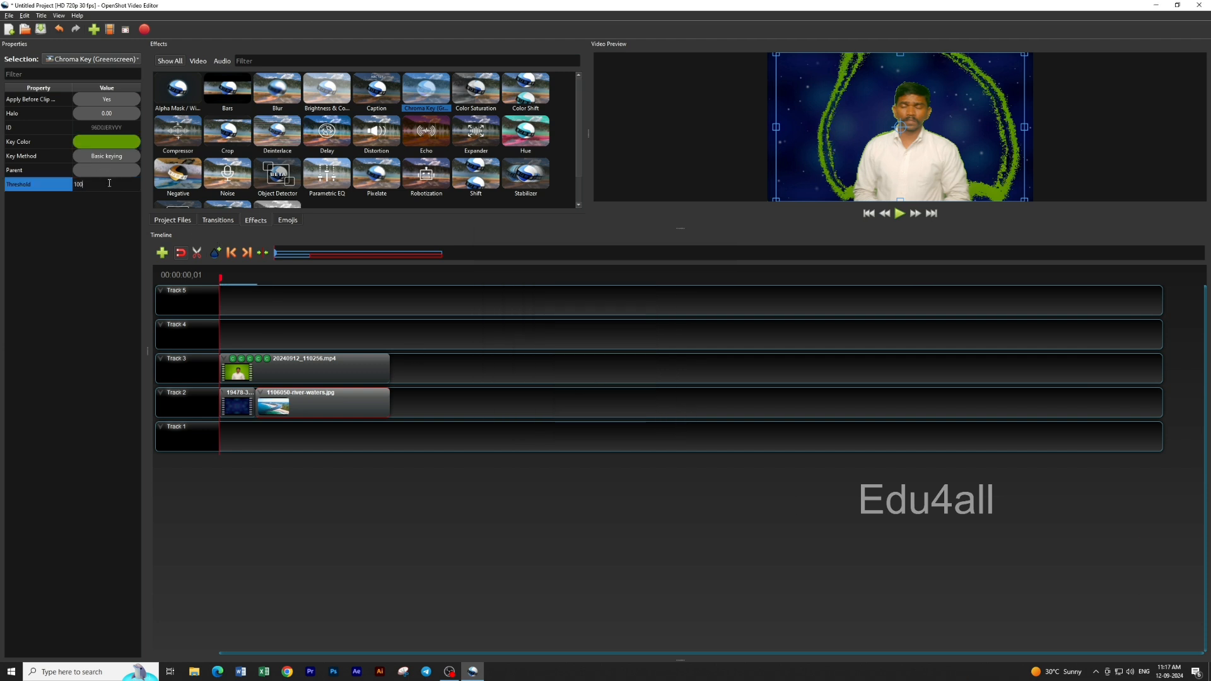
pyautogui.write('100')
pyautogui.press('Return')
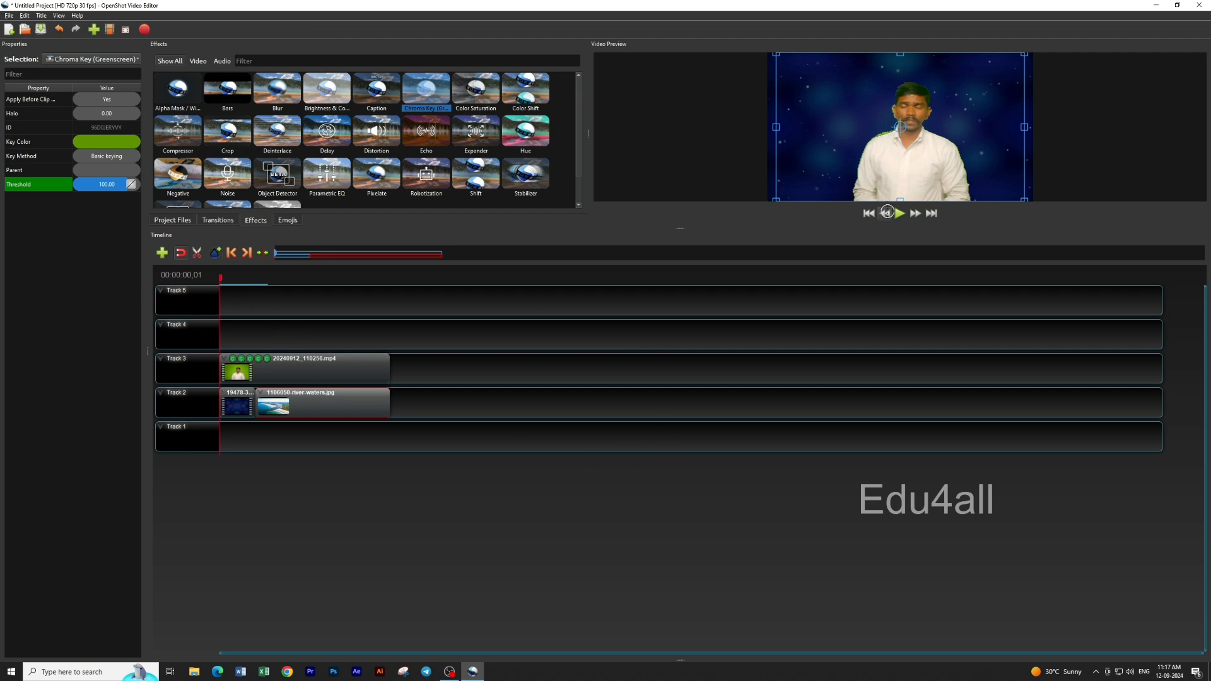
# Play the keyed timeline and open the original desktop clip 20240912_110256 in Media Player, placed beside the preview for comparison
pyautogui.click(900, 214)
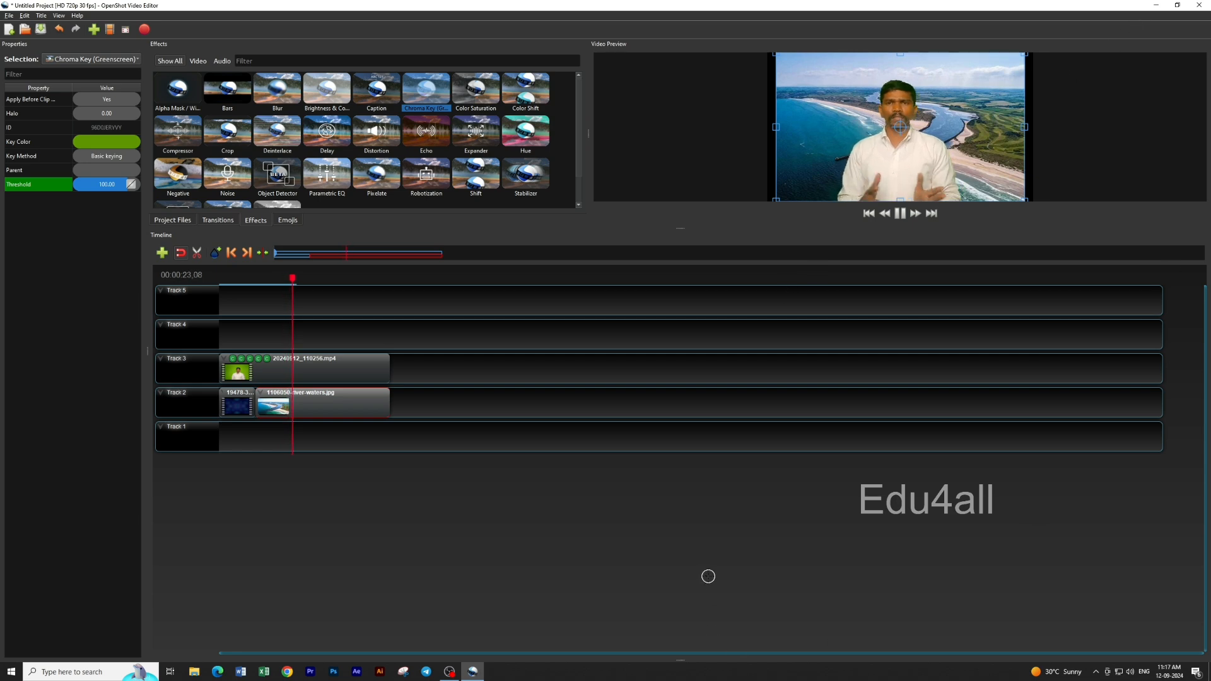
pyautogui.press('super+d')
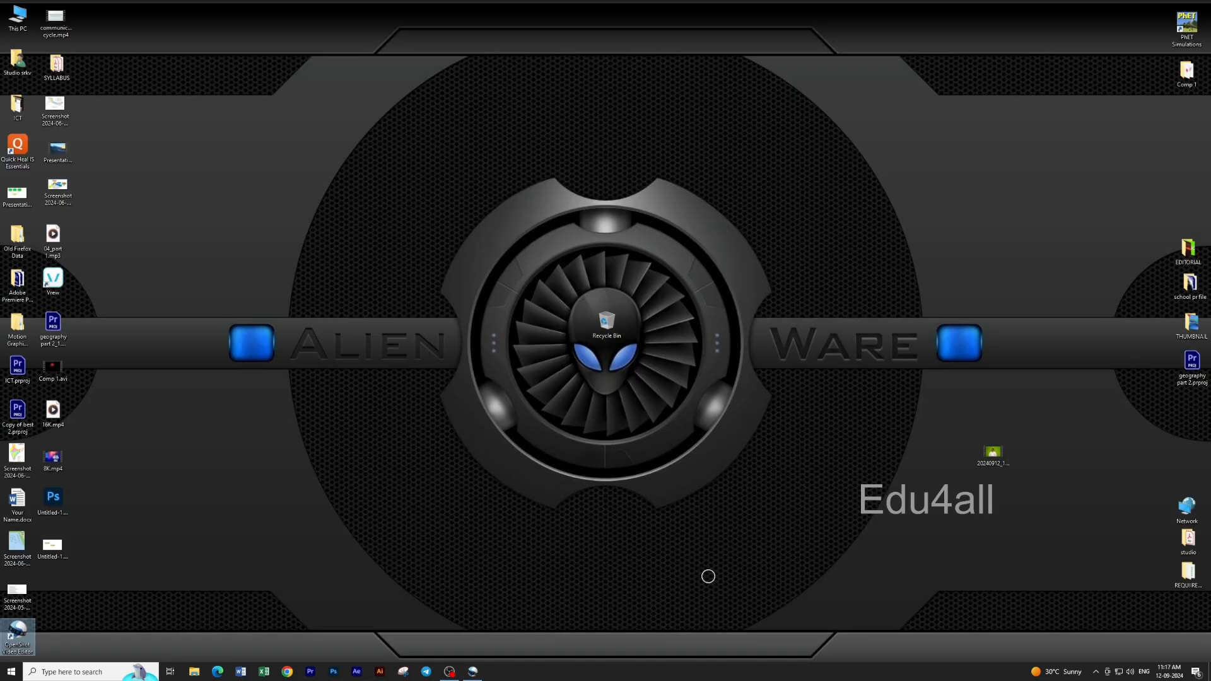
pyautogui.doubleClick(1003, 462)
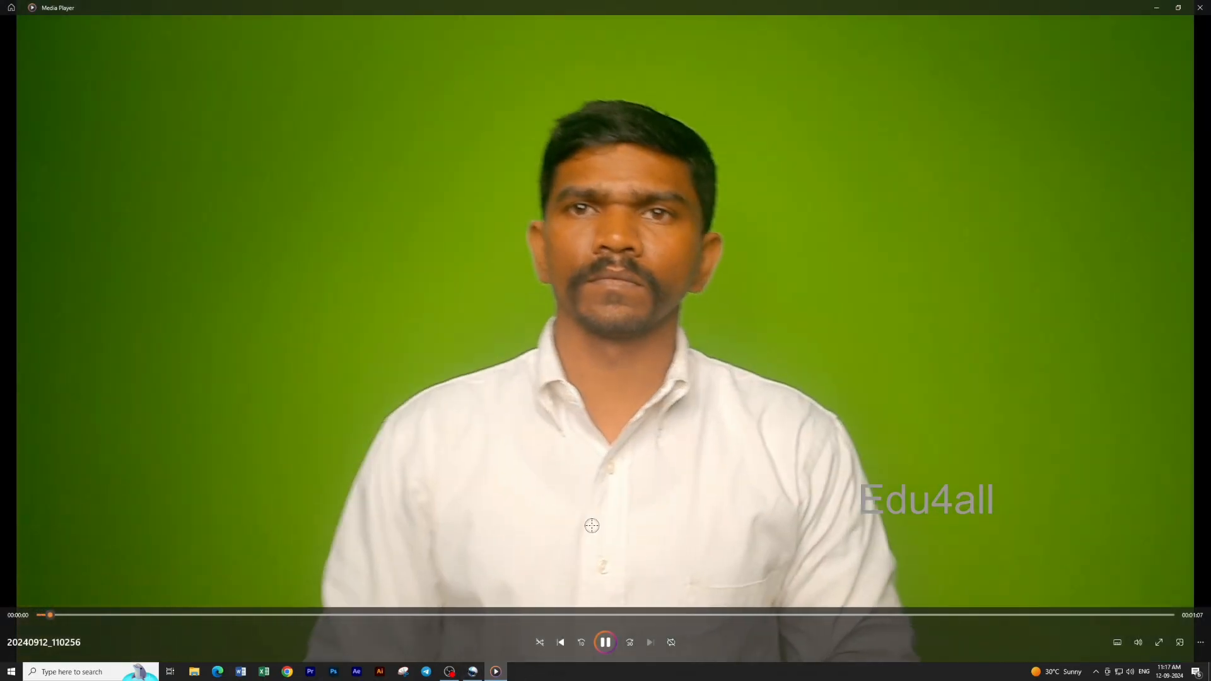
pyautogui.click(1178, 8)
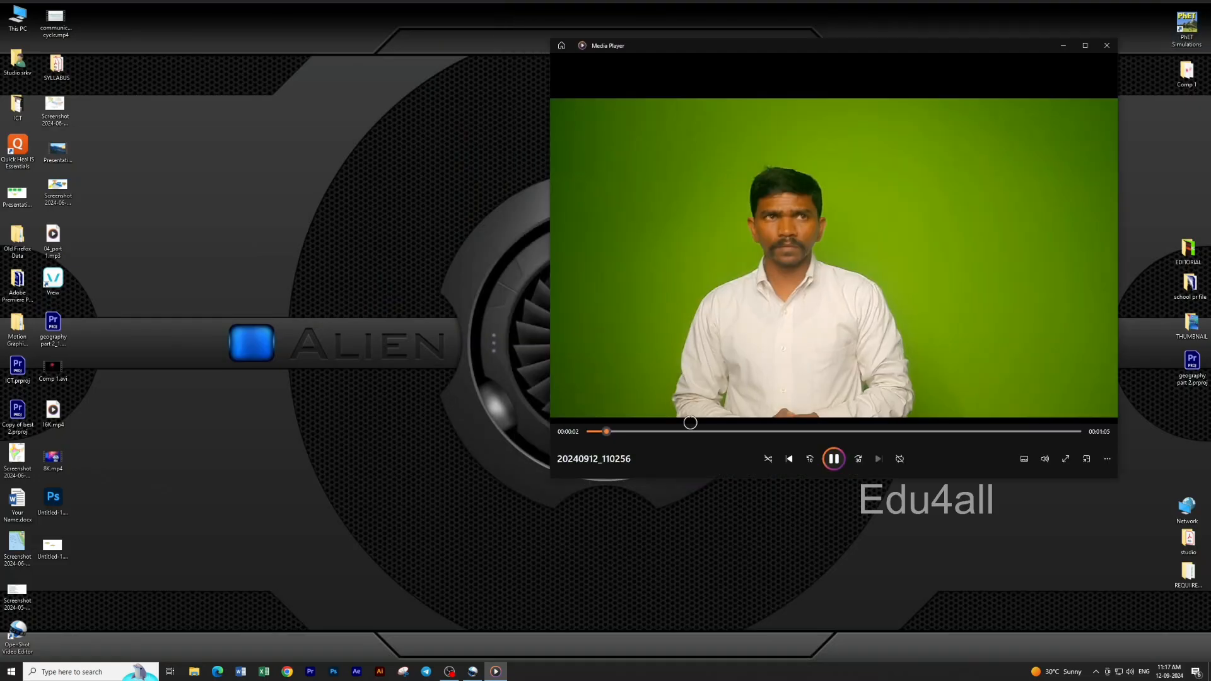
pyautogui.click(473, 671)
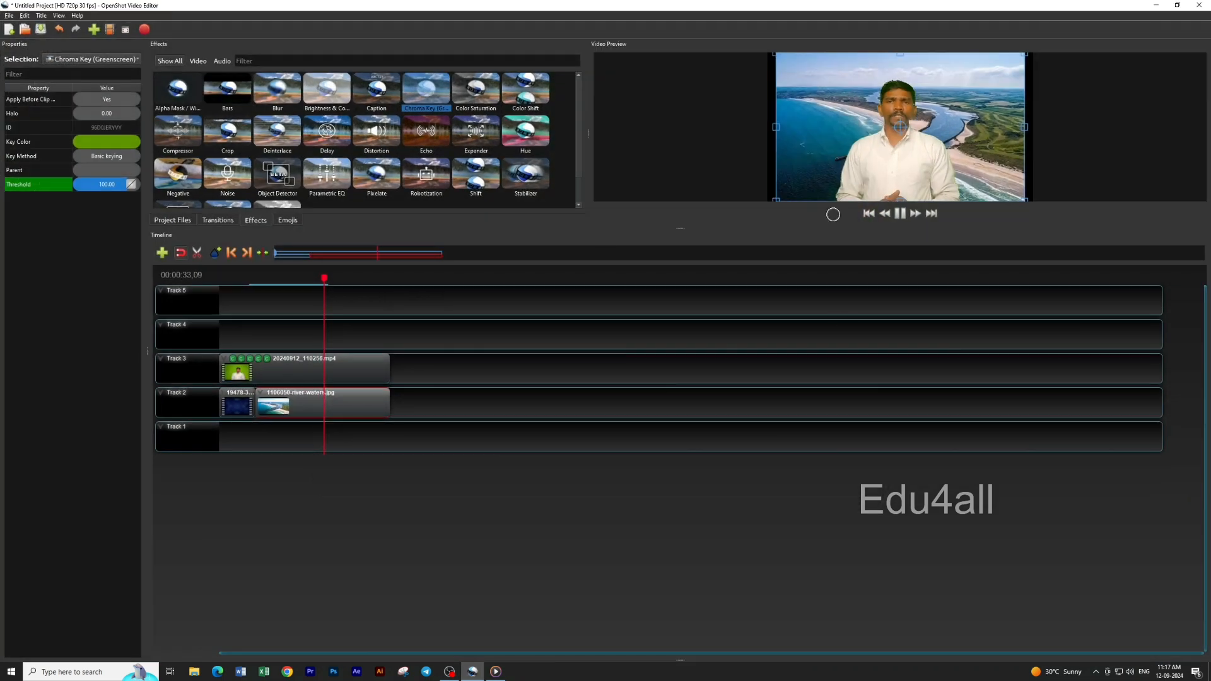
pyautogui.click(496, 672)
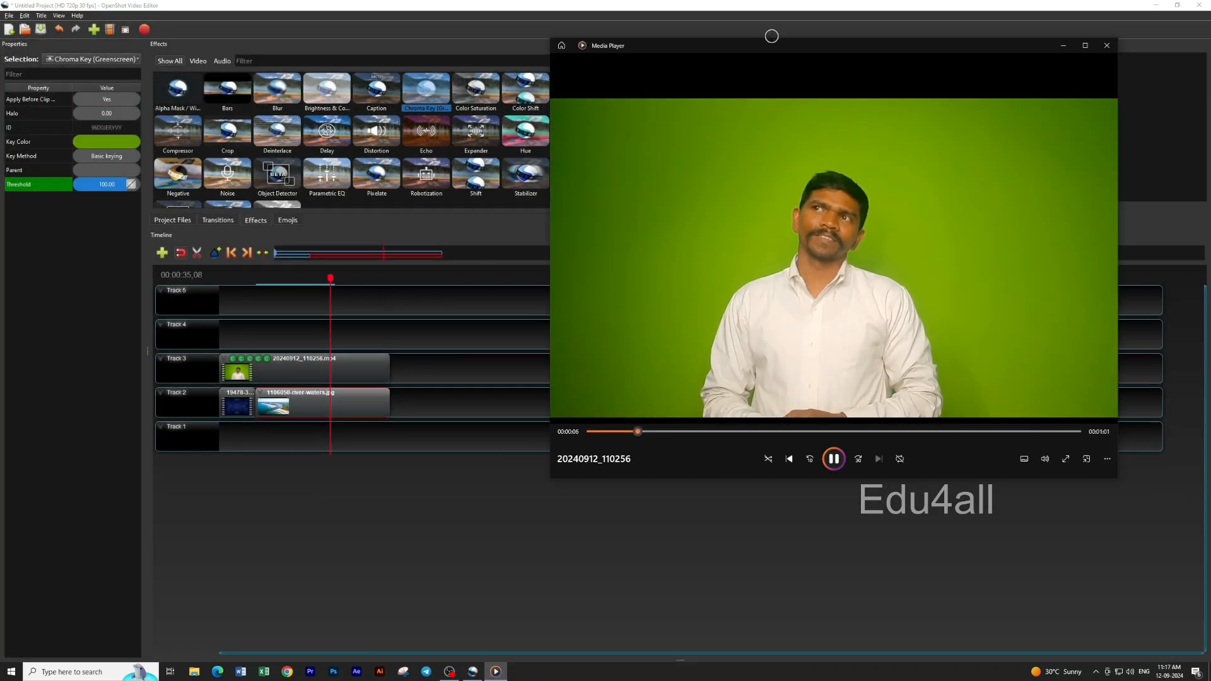
pyautogui.moveTo(762, 48); pyautogui.dragTo(344, 58)
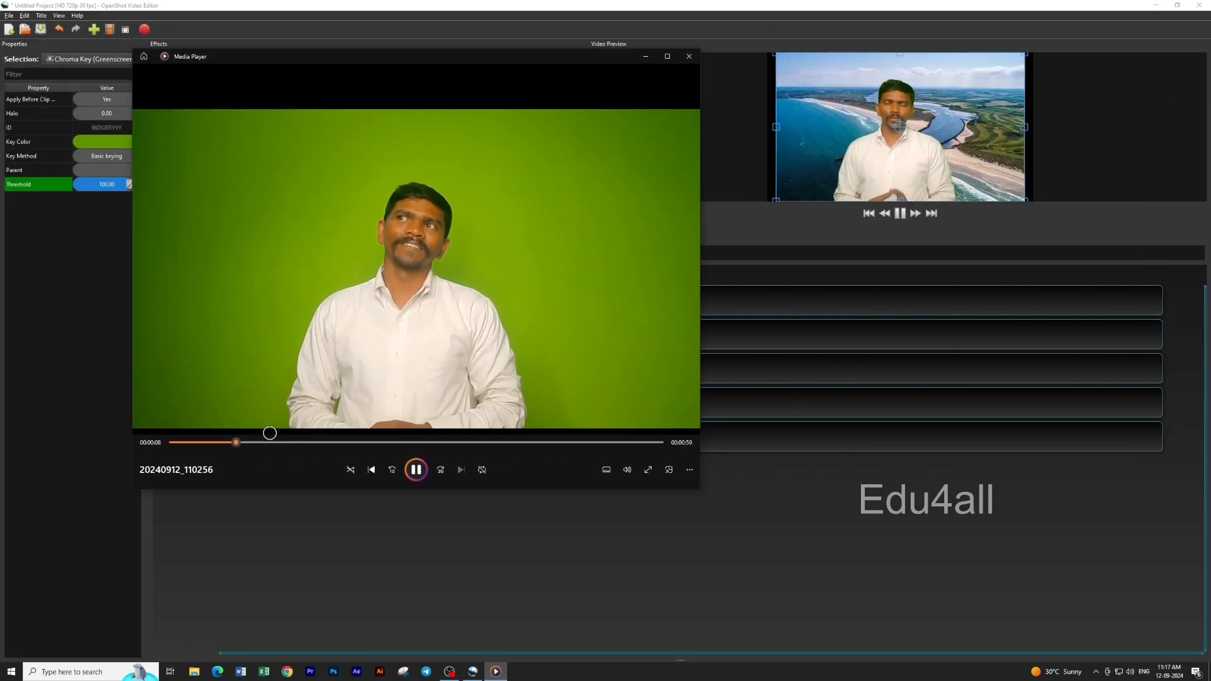
# Skim the original clip, close Media Player, and check the keyed composite at 00:00:51,14 near the end of the timeline
pyautogui.click(419, 442)
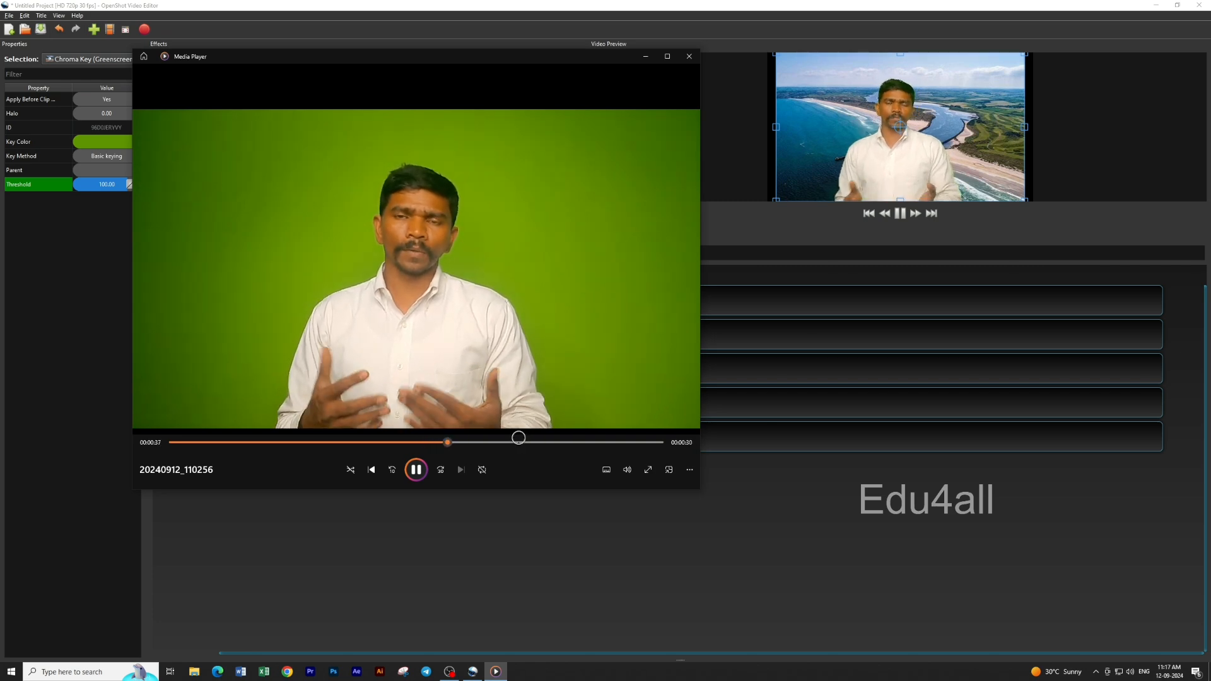
pyautogui.click(590, 443)
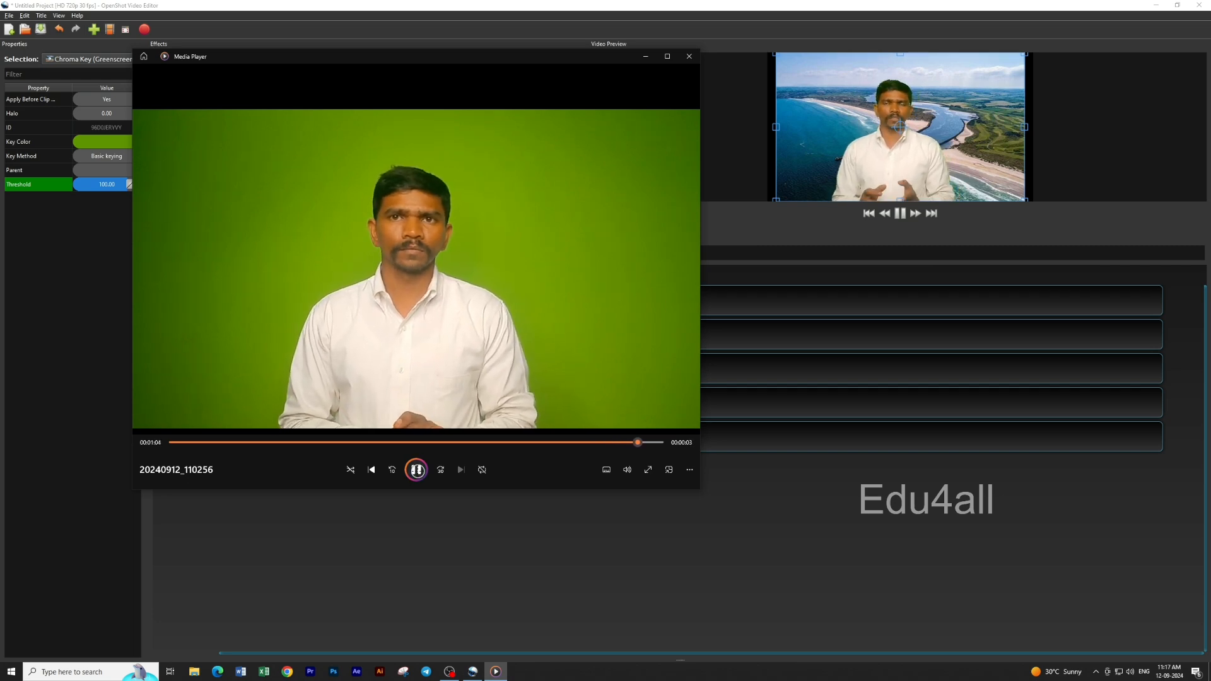
pyautogui.click(416, 470)
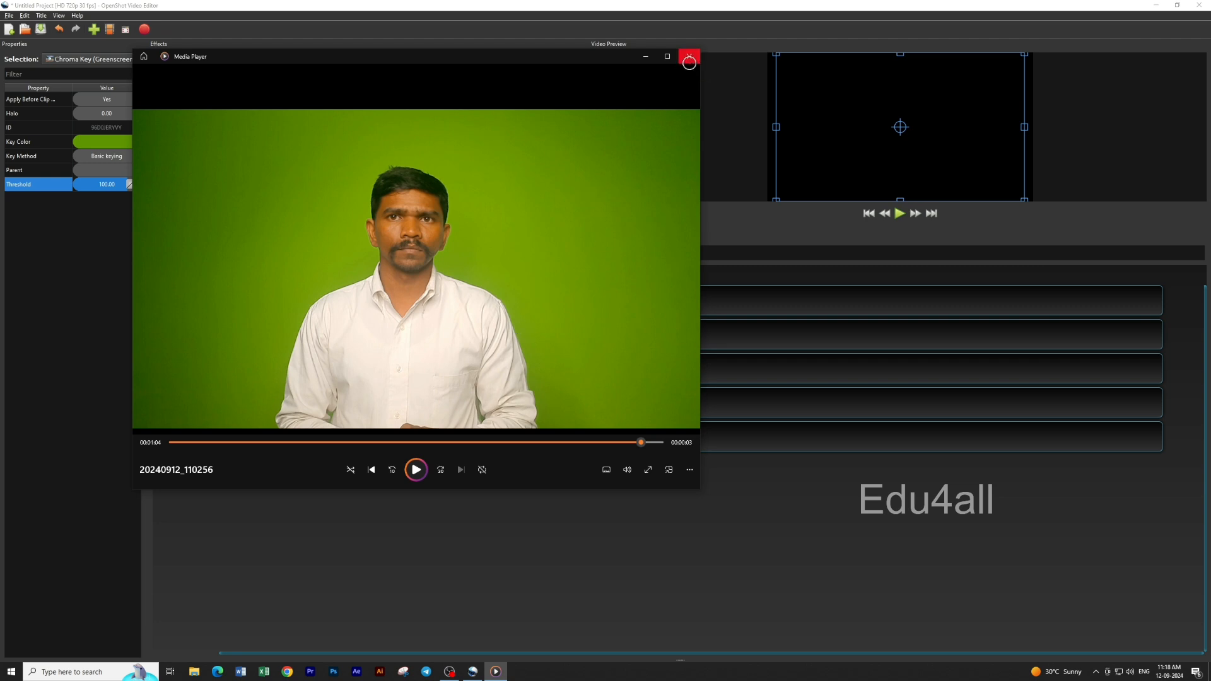
pyautogui.click(689, 58)
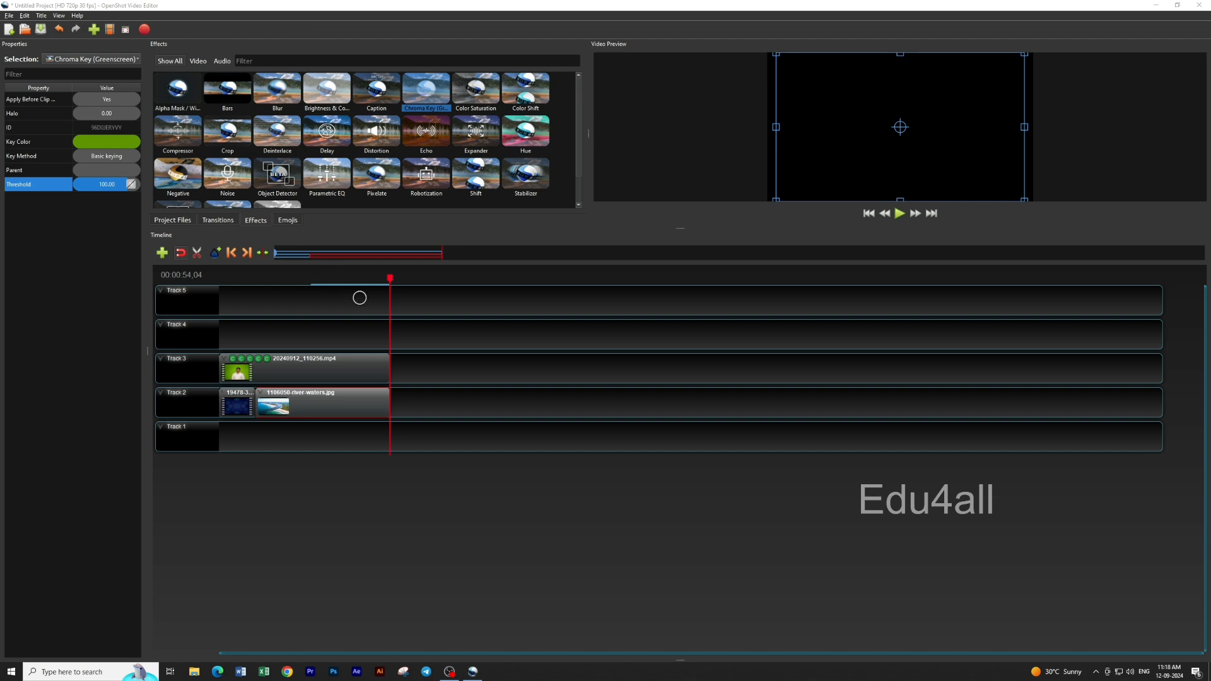
pyautogui.click(381, 281)
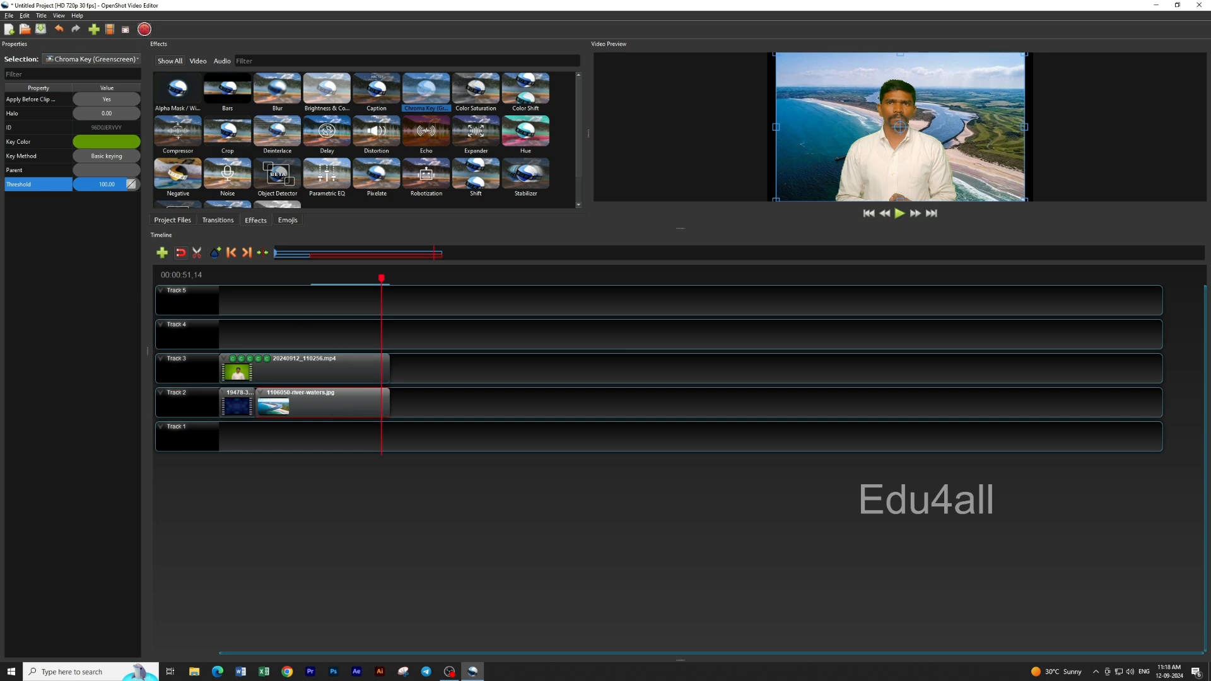
# Start a video export and set its video profile to FHD 1080p 30 fps (1920x1080)
pyautogui.click(145, 29)
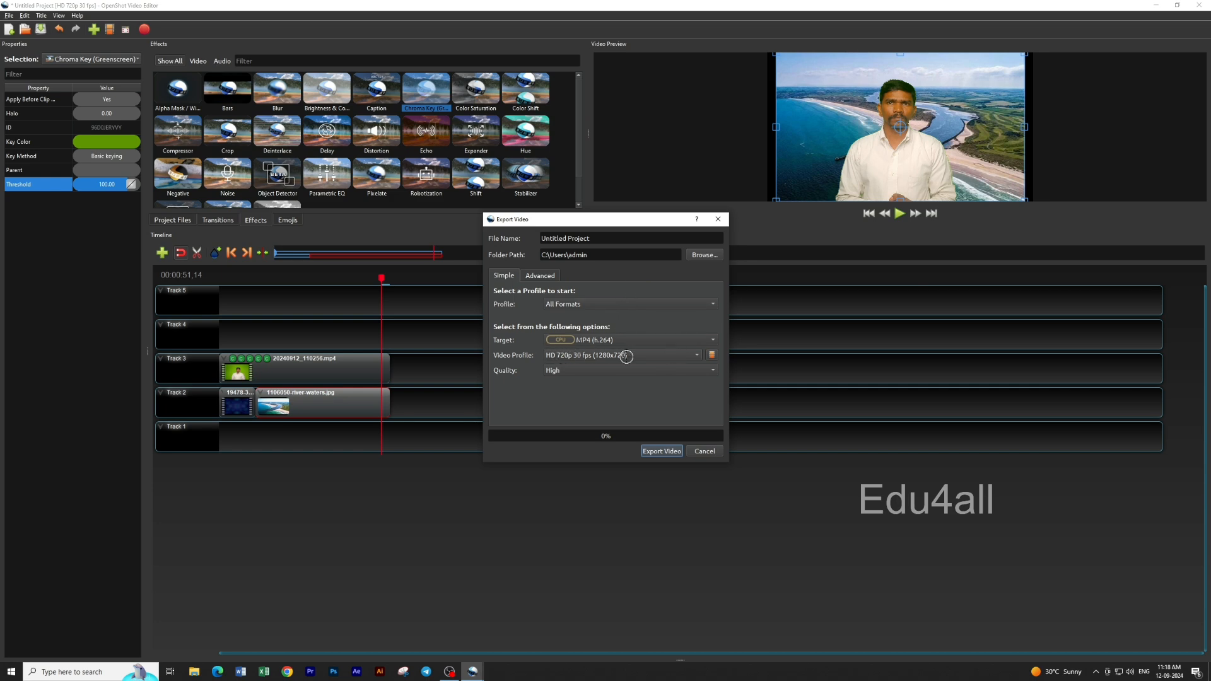
pyautogui.click(626, 357)
pyautogui.scroll(12, 675, 232)
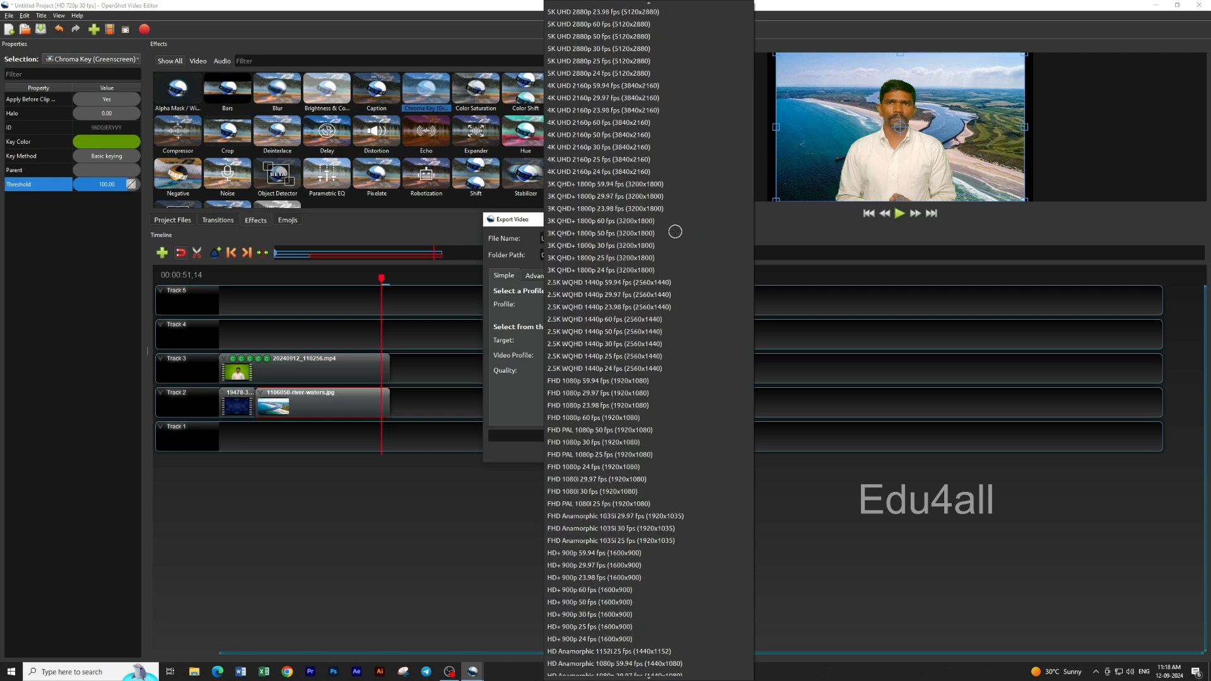
pyautogui.scroll(6, 674, 231)
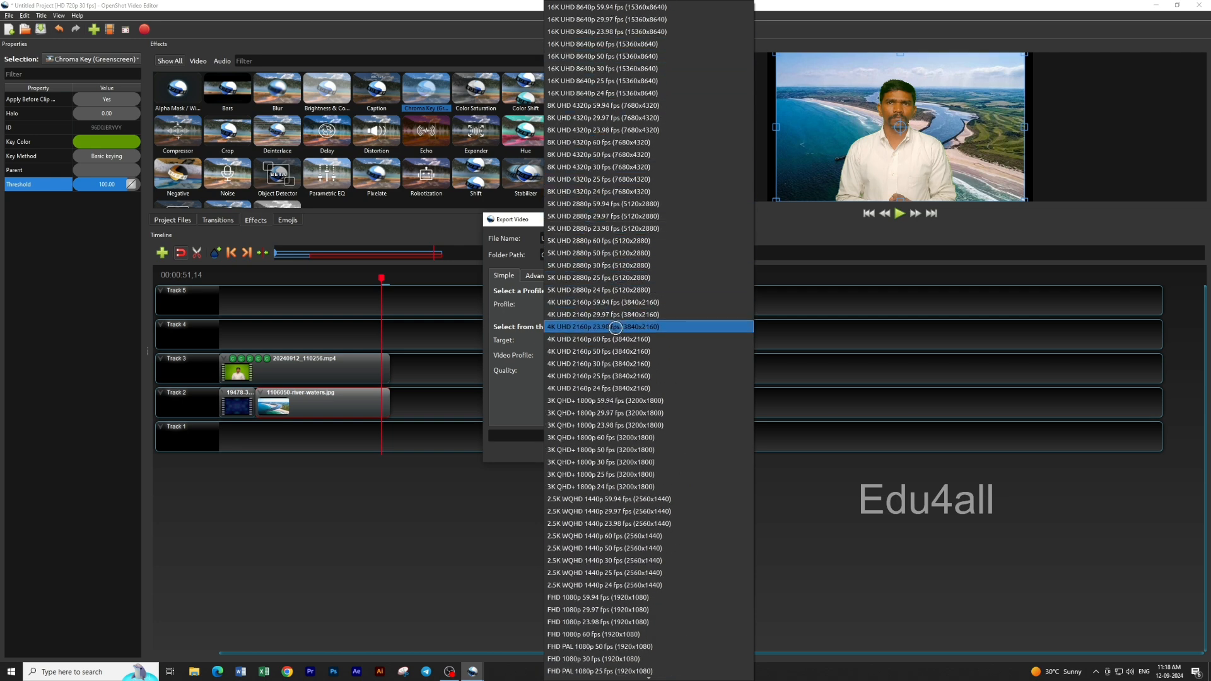
pyautogui.scroll(-3, 615, 326)
pyautogui.scroll(-7, 615, 319)
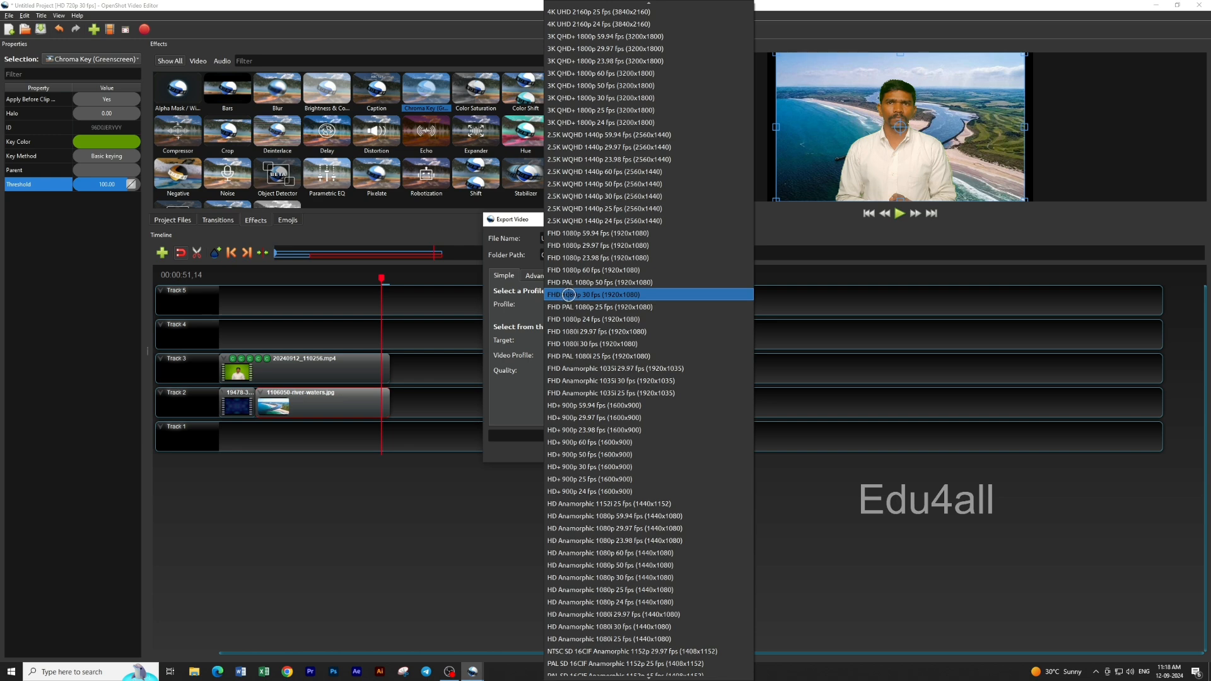
pyautogui.click(569, 295)
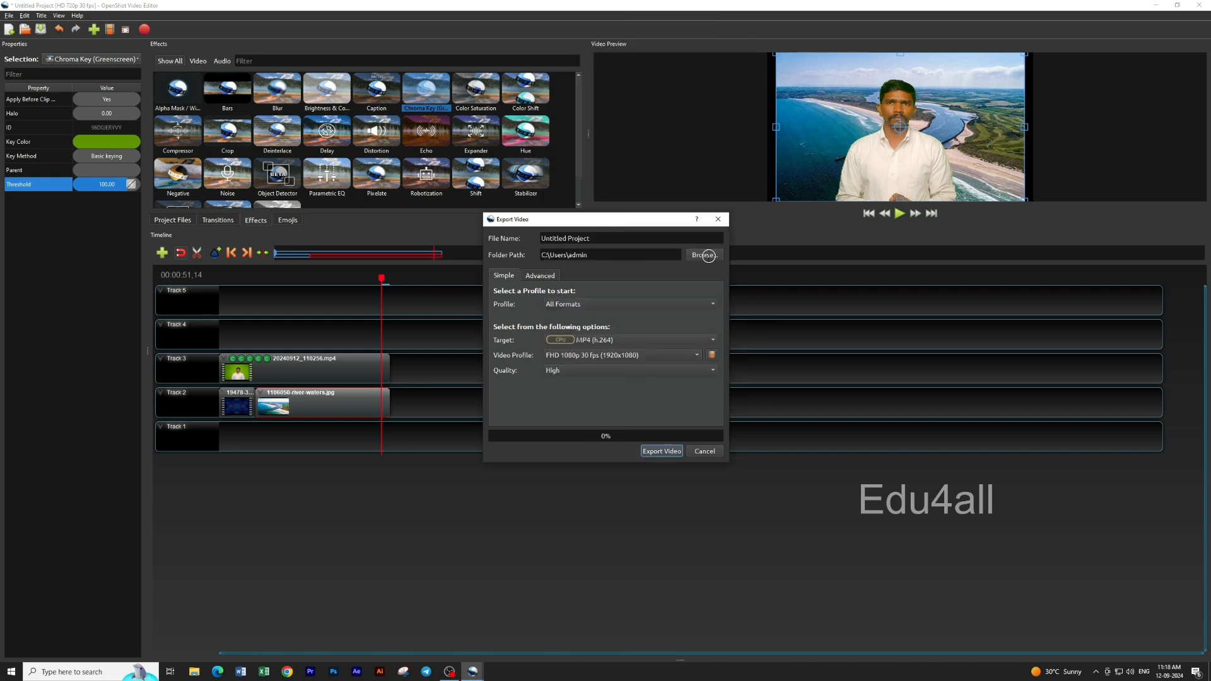
# Export the video to the Desktop folder under the file name CHROMA KEY and close the finished export
pyautogui.click(708, 255)
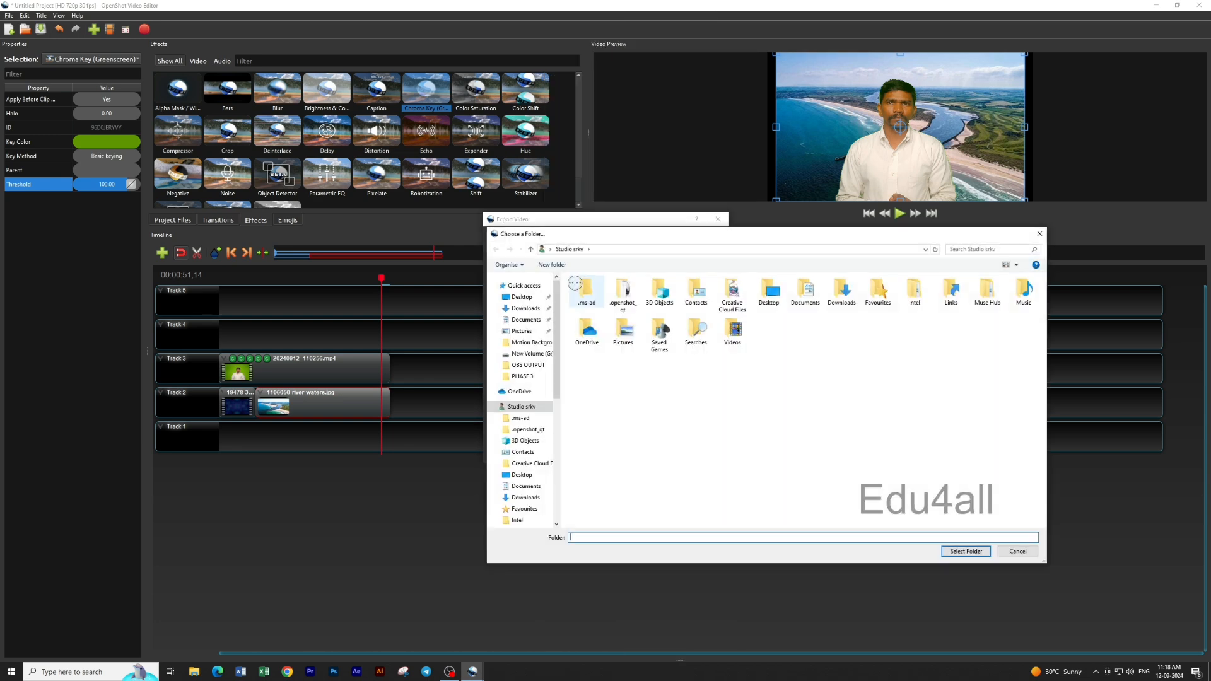
pyautogui.click(956, 548)
pyautogui.tripleClick(601, 238)
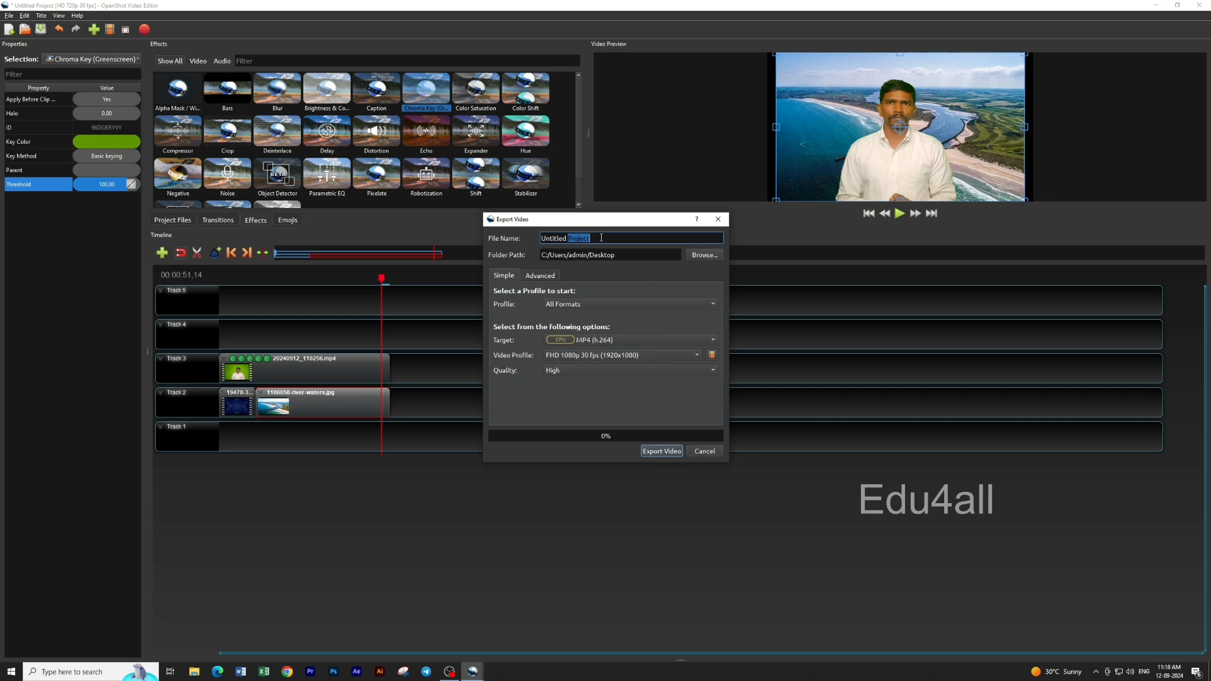
pyautogui.write('CHROMA KEY')
pyautogui.click(659, 450)
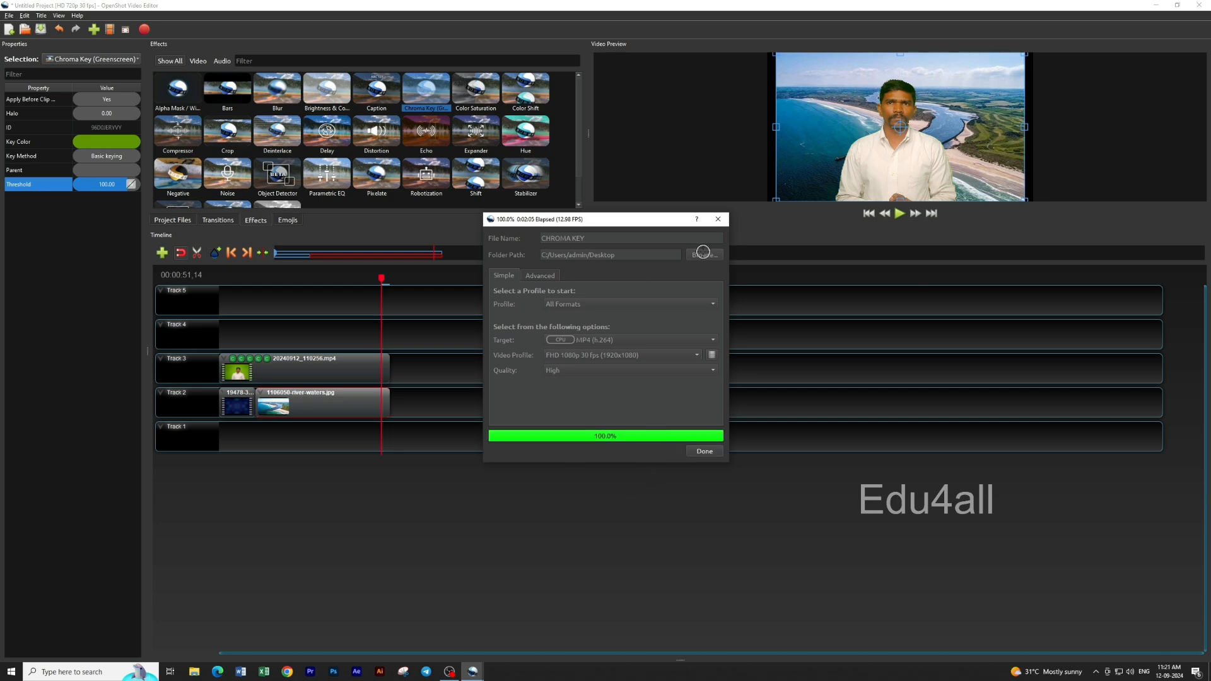
pyautogui.click(704, 452)
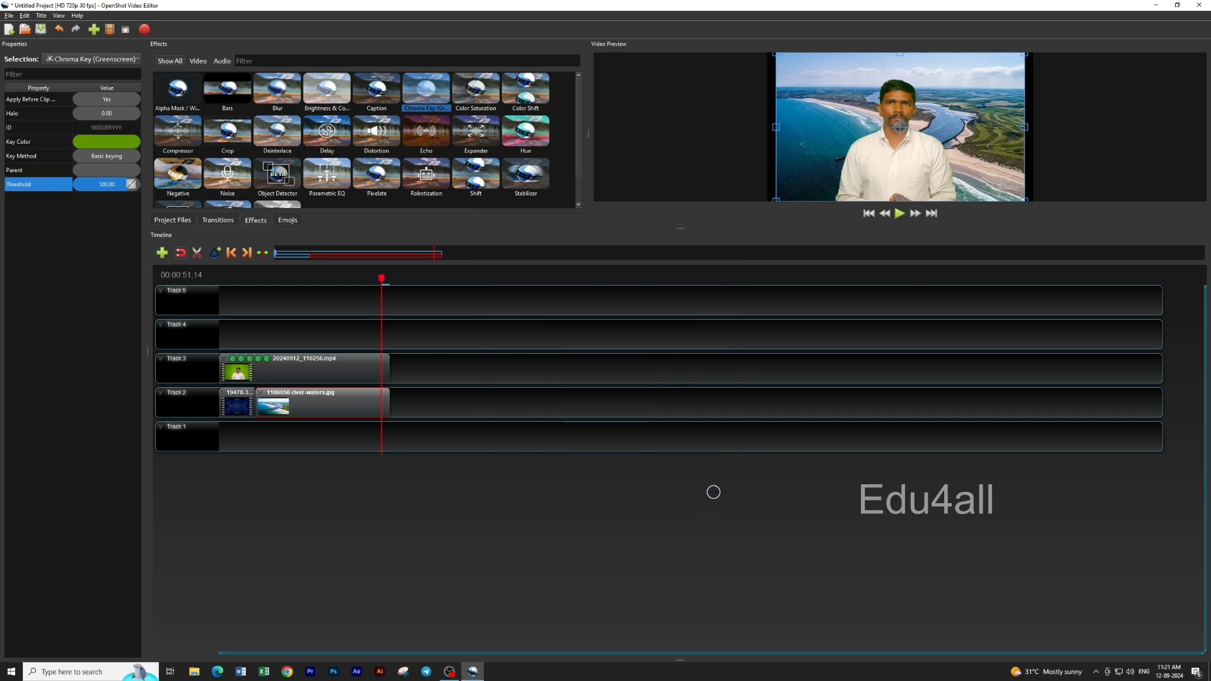
# Open the exported CHROMA KEY.mp4 from the desktop in Media Player and skim through it to check the replaced backgrounds
pyautogui.press('super+e')
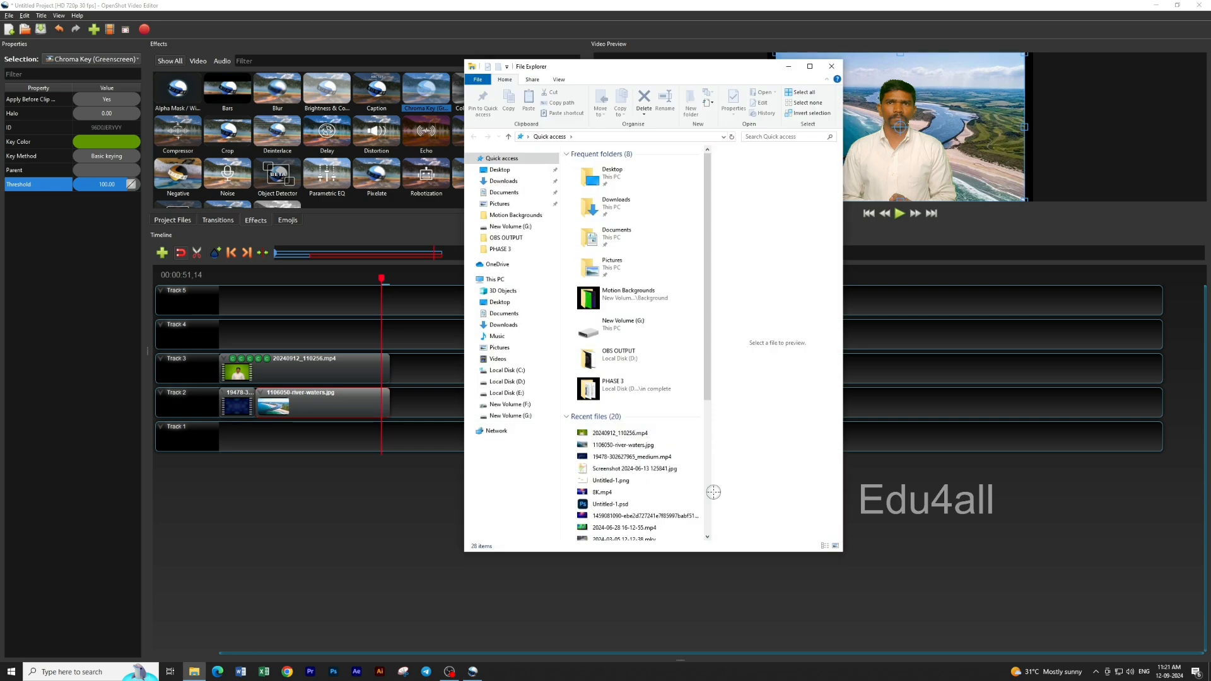
pyautogui.press('super+d')
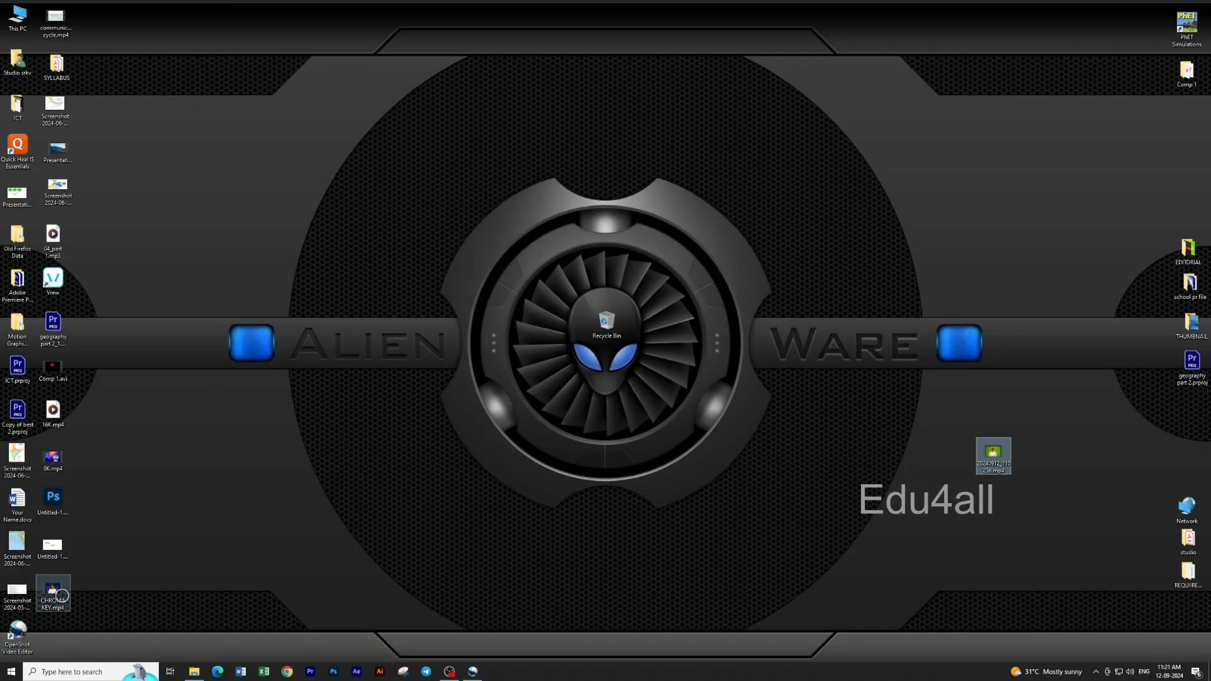
pyautogui.doubleClick(53, 591)
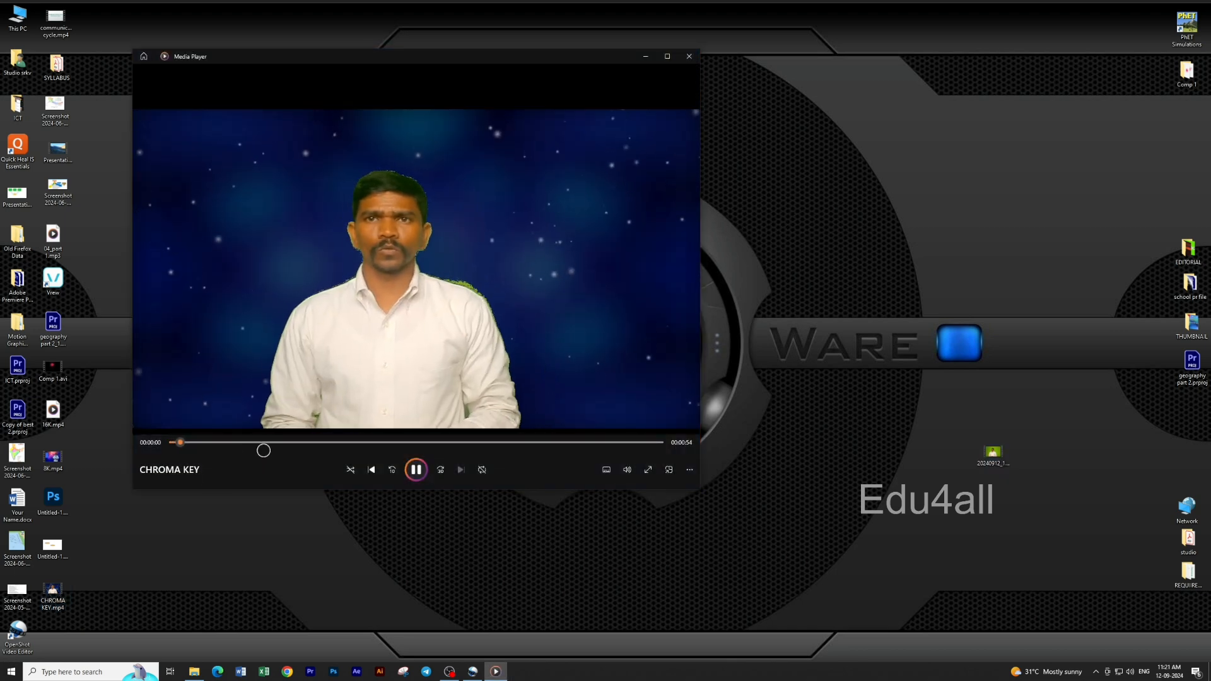
pyautogui.moveTo(281, 441); pyautogui.dragTo(375, 440)
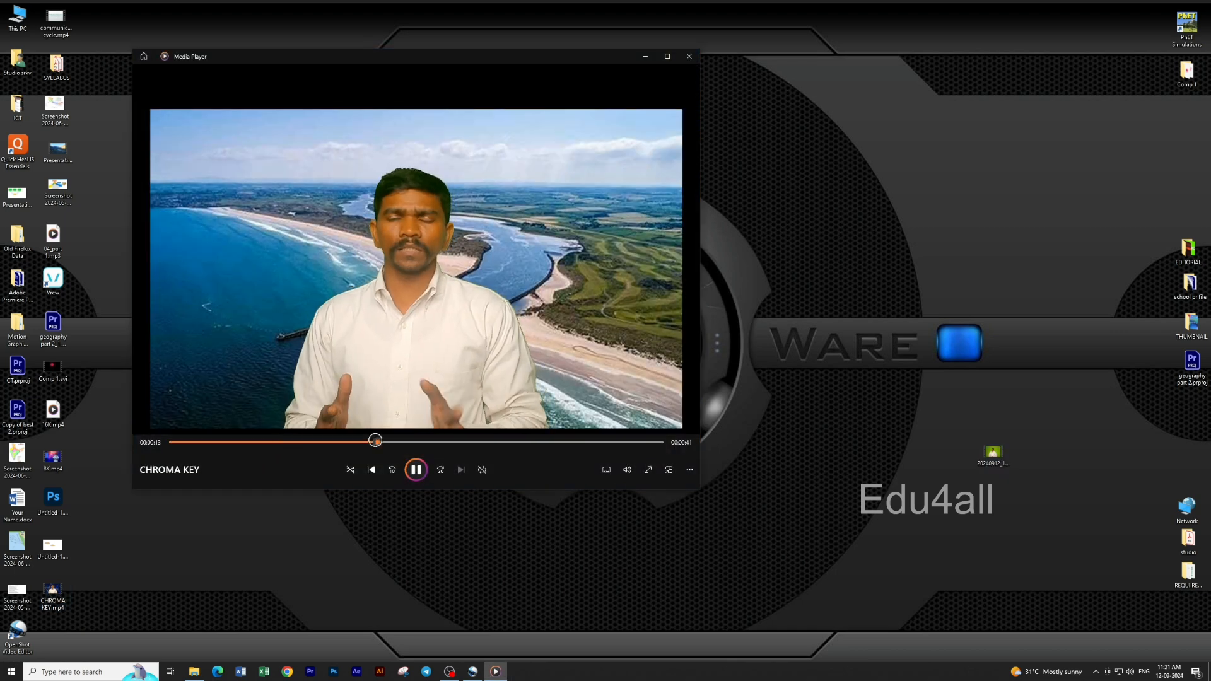
pyautogui.click(542, 442)
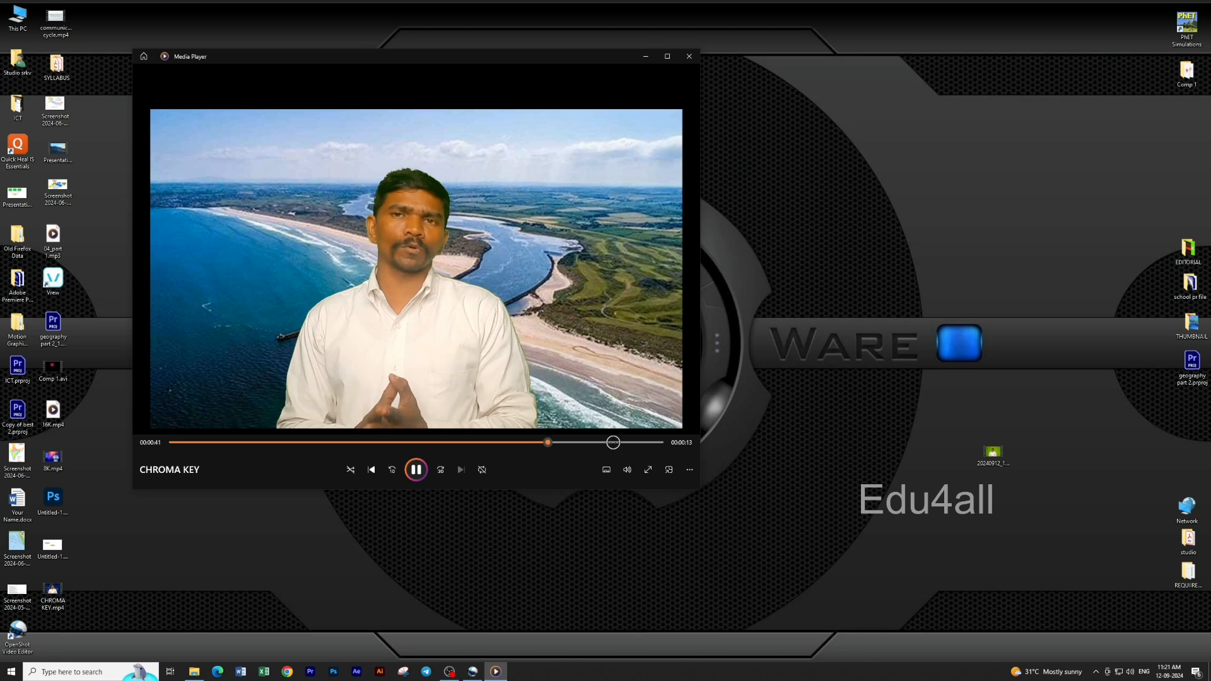
# Check the final section of the exported CHROMA KEY video, close Media Player and switch back to OpenShot
pyautogui.click(613, 442)
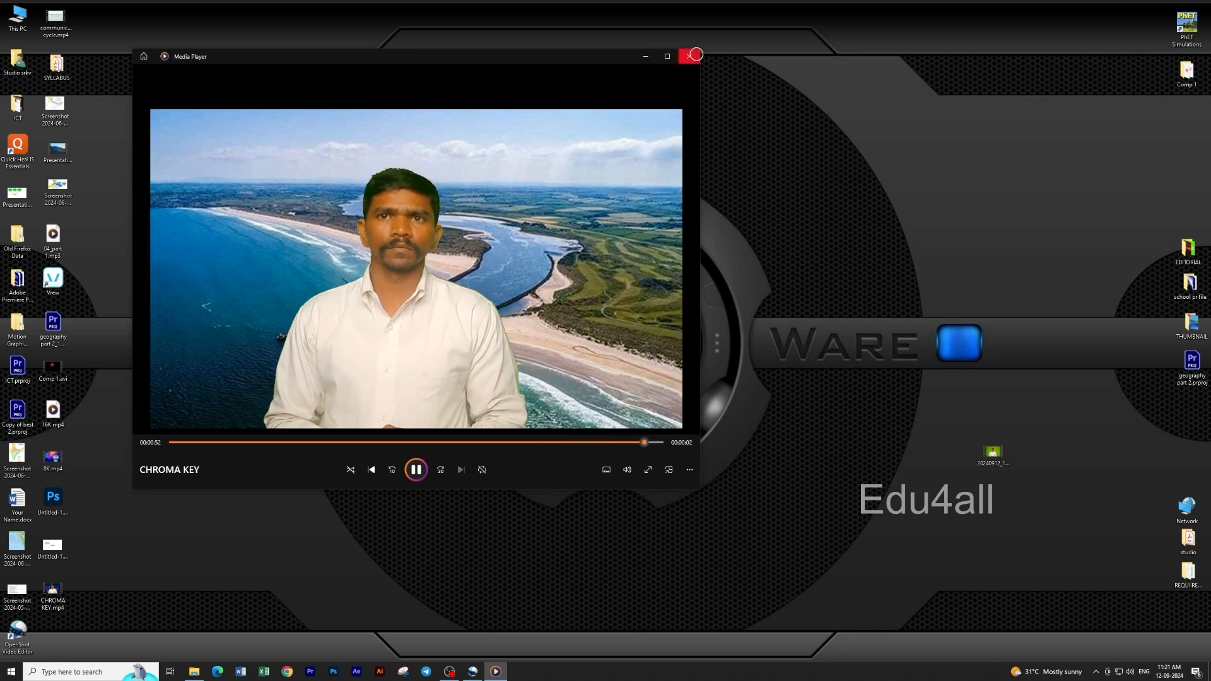
pyautogui.click(696, 55)
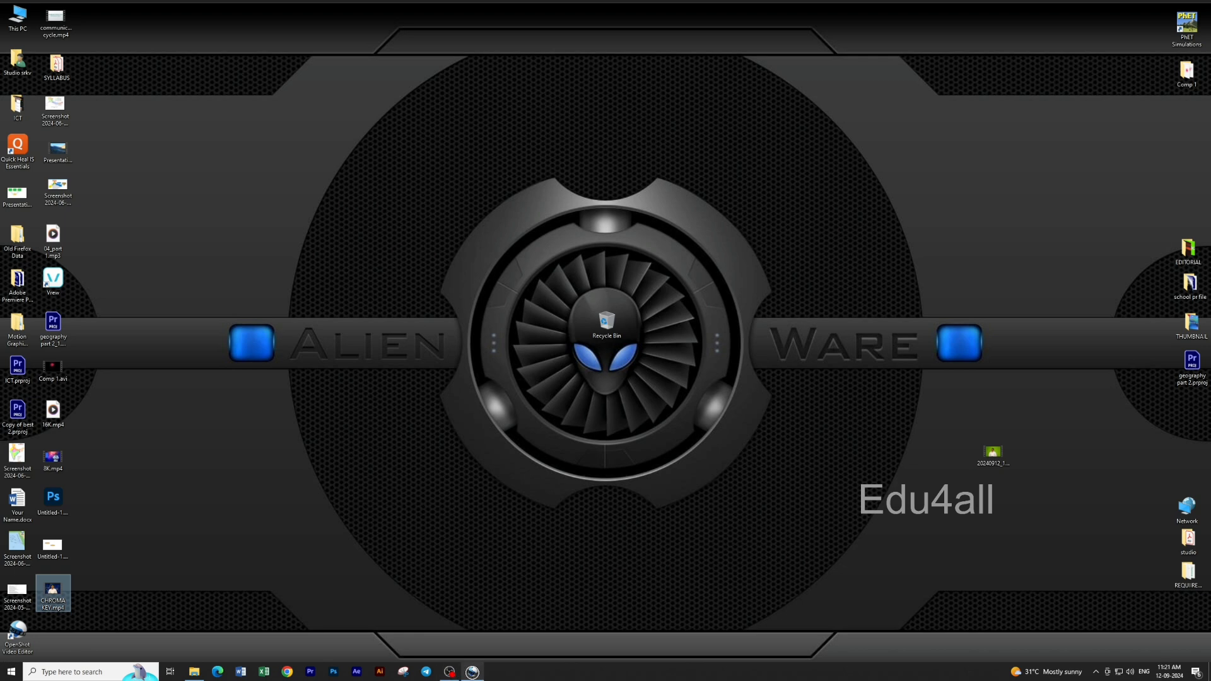
pyautogui.click(473, 672)
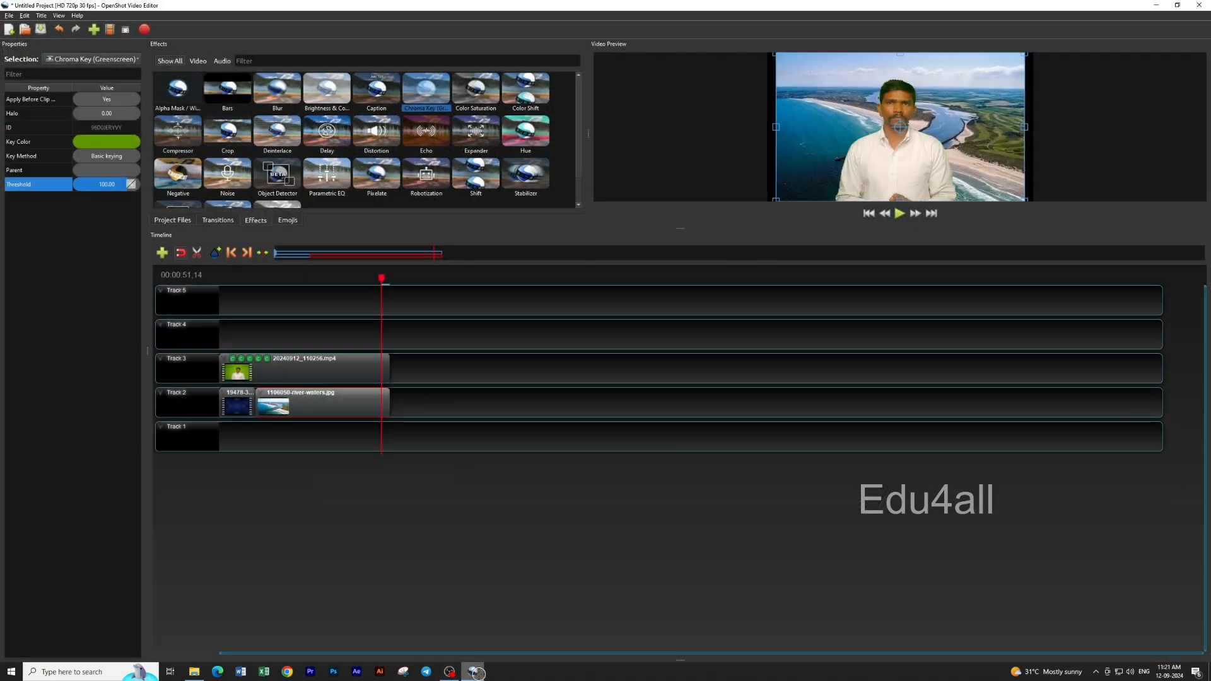
# Delete the keyed 20240912_110256.mp4 clip with its stacked effects from Track 3
pyautogui.click(328, 366)
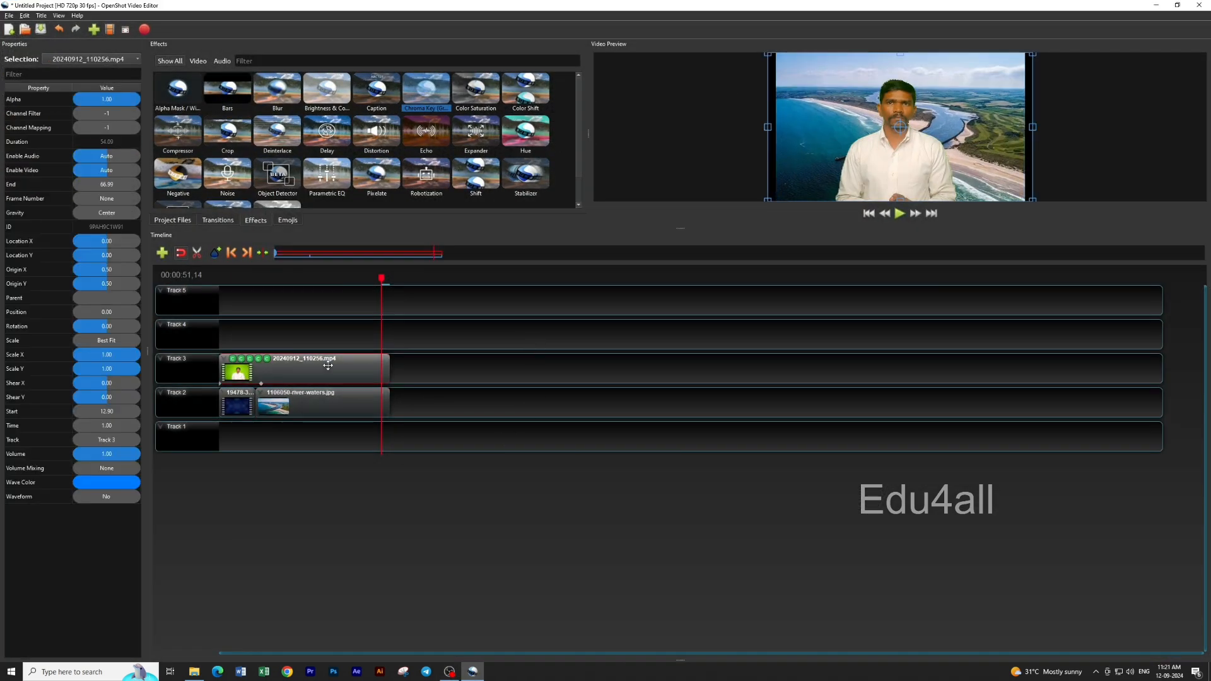
pyautogui.click(230, 132)
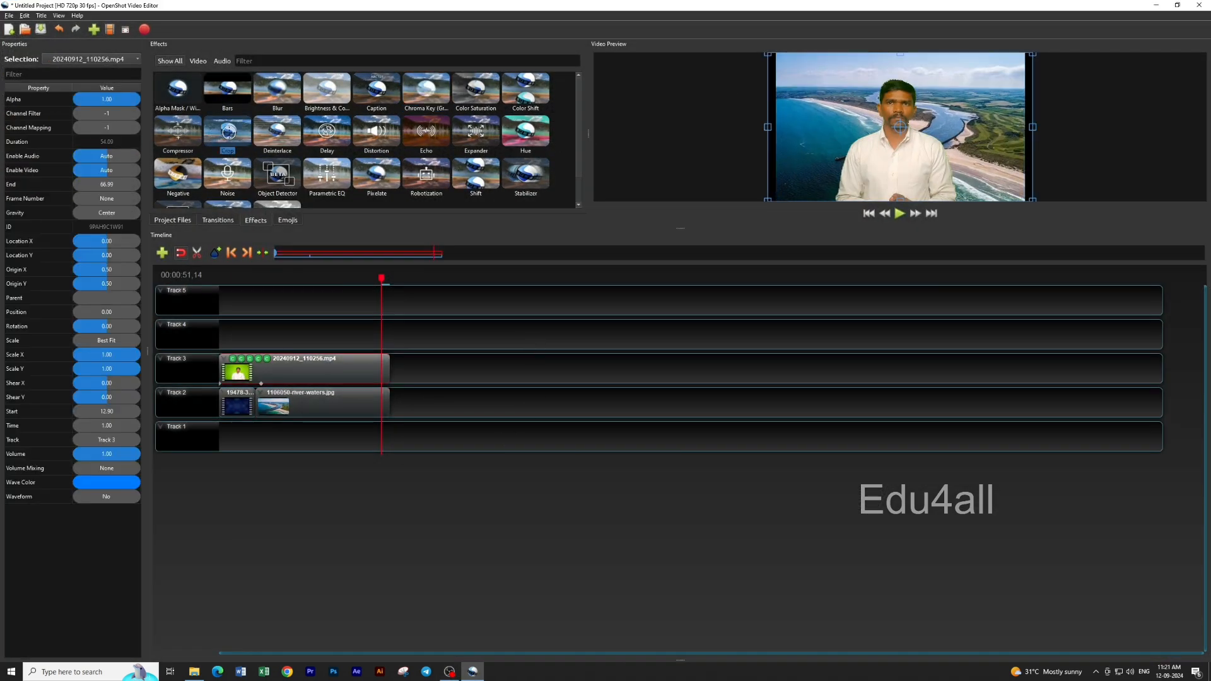
pyautogui.click(265, 360)
pyautogui.press('Delete')
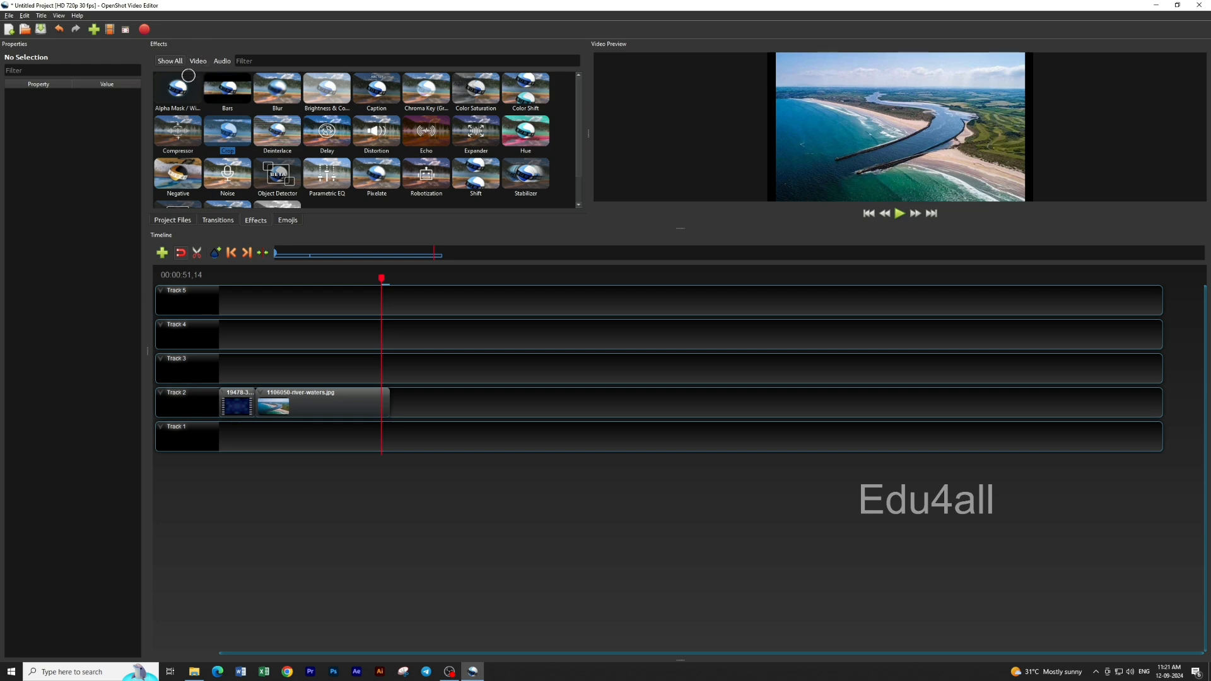
# Place a fresh 20240912_110256.mp4 on Track 3, delete its split-off opening section and move the remainder to the track start
pyautogui.click(179, 221)
pyautogui.moveTo(178, 88); pyautogui.dragTo(236, 369)
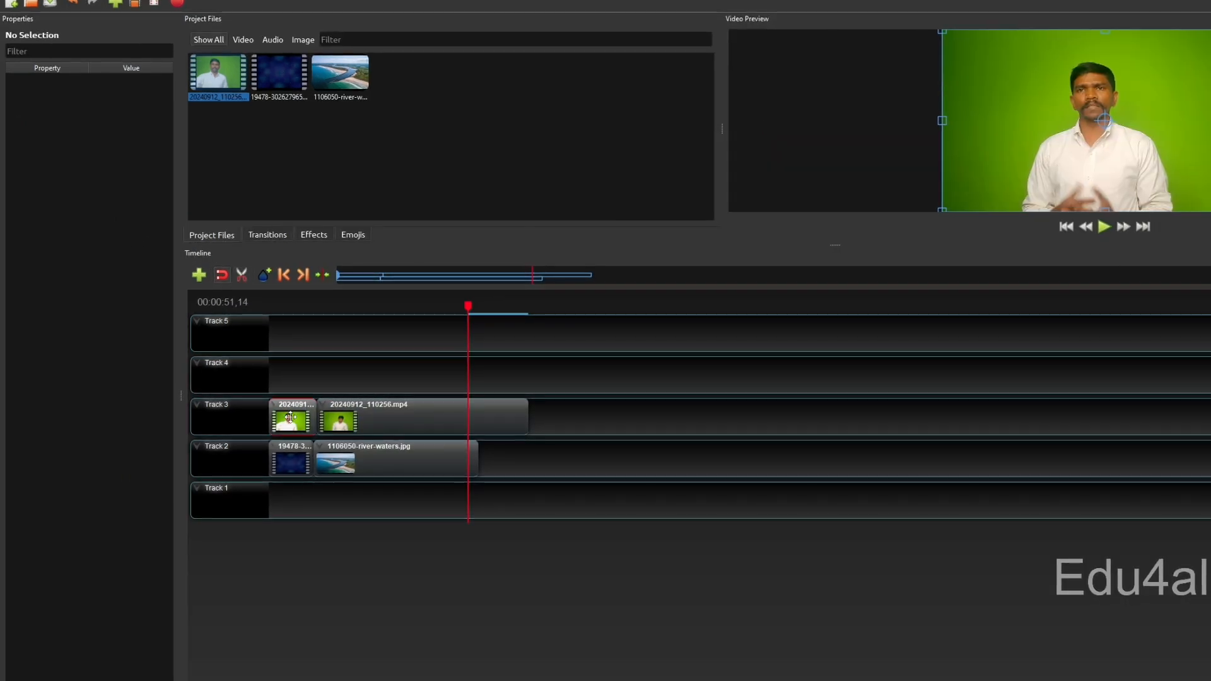
pyautogui.click(237, 370)
pyautogui.press('Delete')
pyautogui.moveTo(386, 425); pyautogui.dragTo(338, 424)
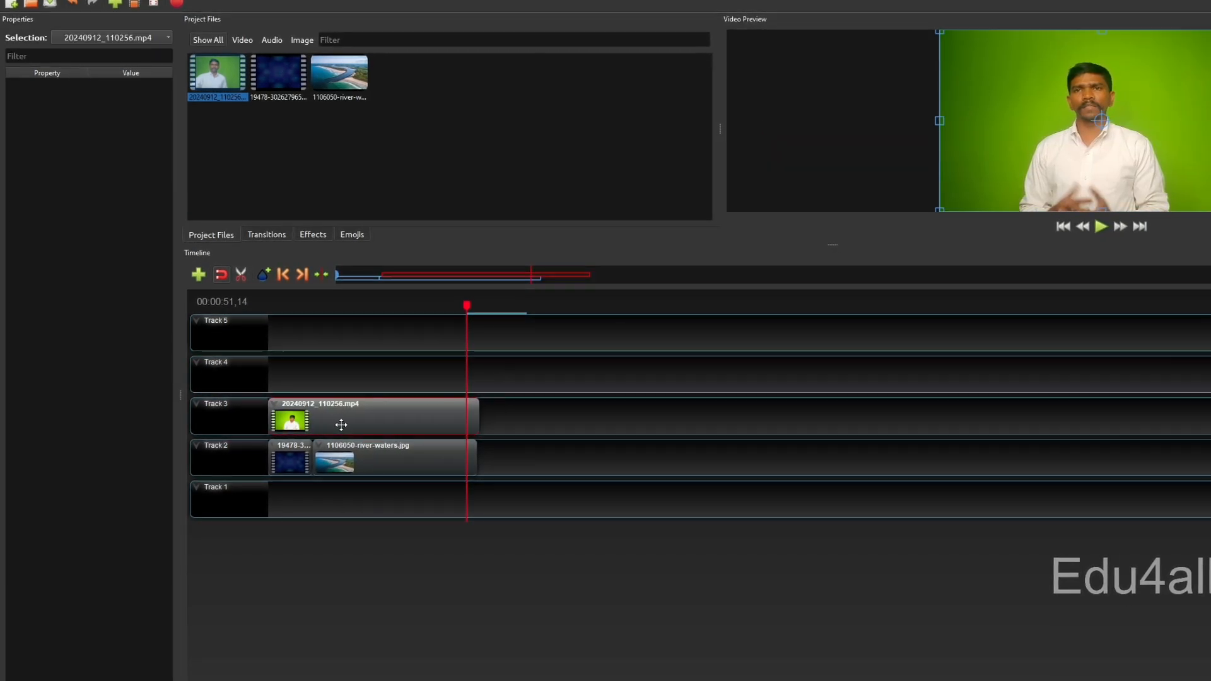
pyautogui.click(342, 322)
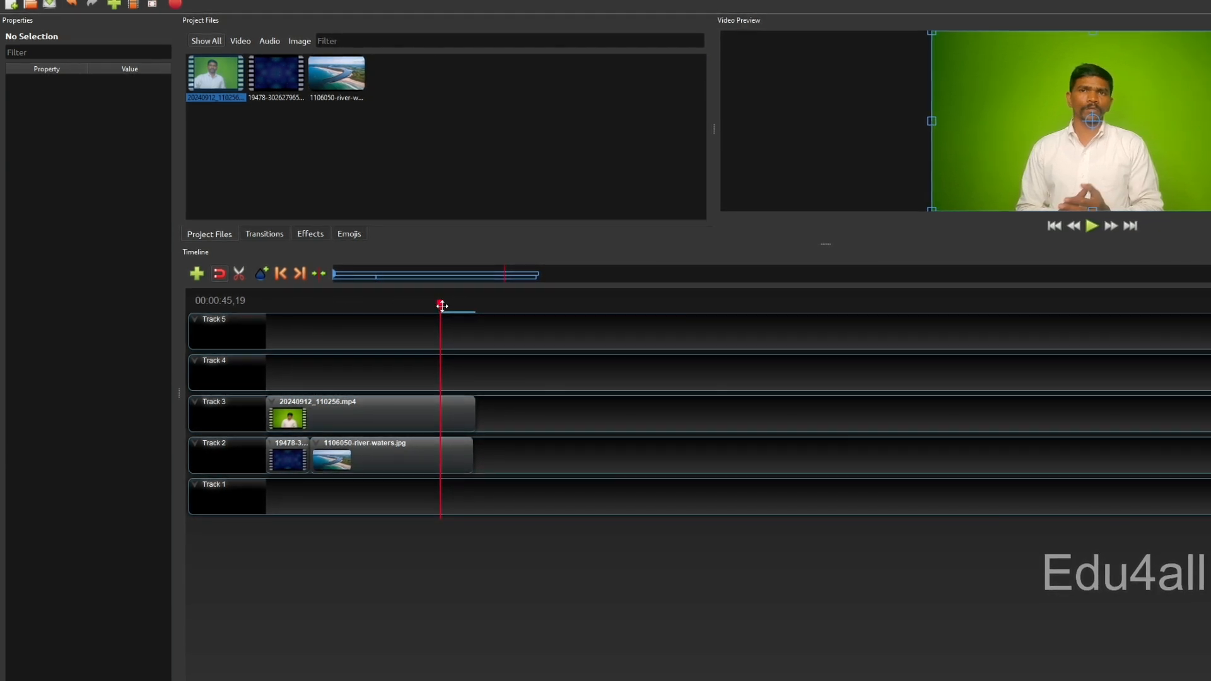
# Apply a Crop effect to the Track 3 clip with the playhead at 00:00:29,09 and open the effect's properties
pyautogui.moveTo(442, 303); pyautogui.dragTo(376, 304)
pyautogui.click(304, 234)
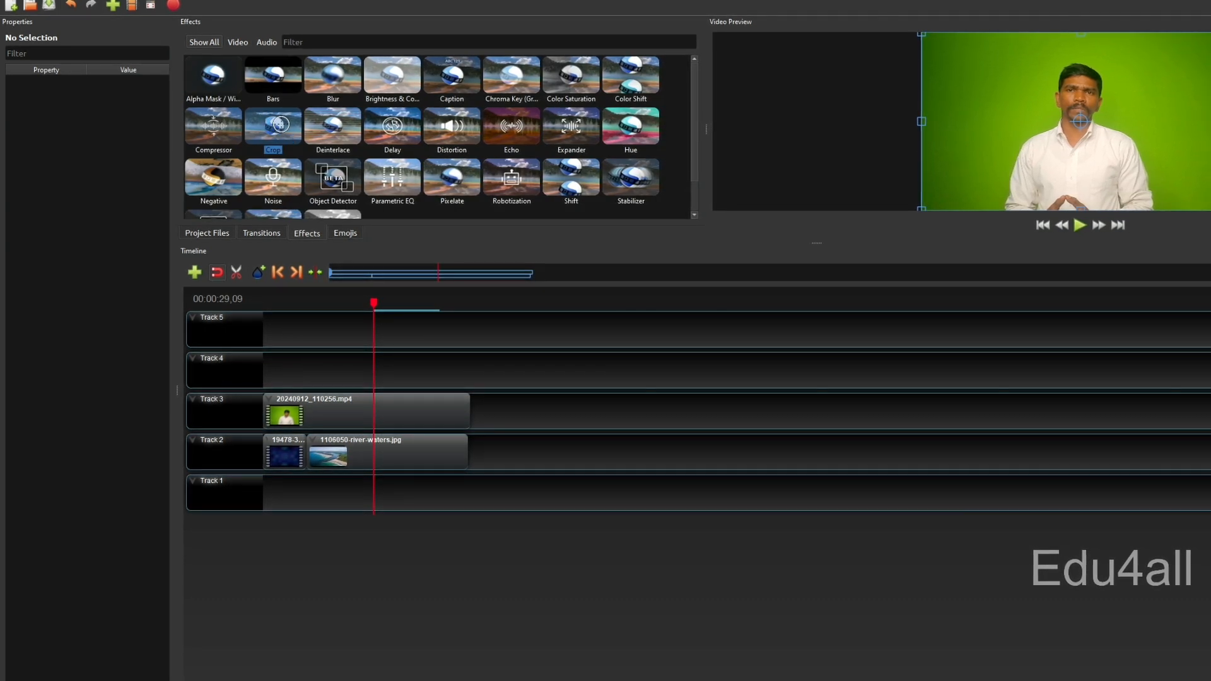
pyautogui.moveTo(274, 127); pyautogui.dragTo(344, 407)
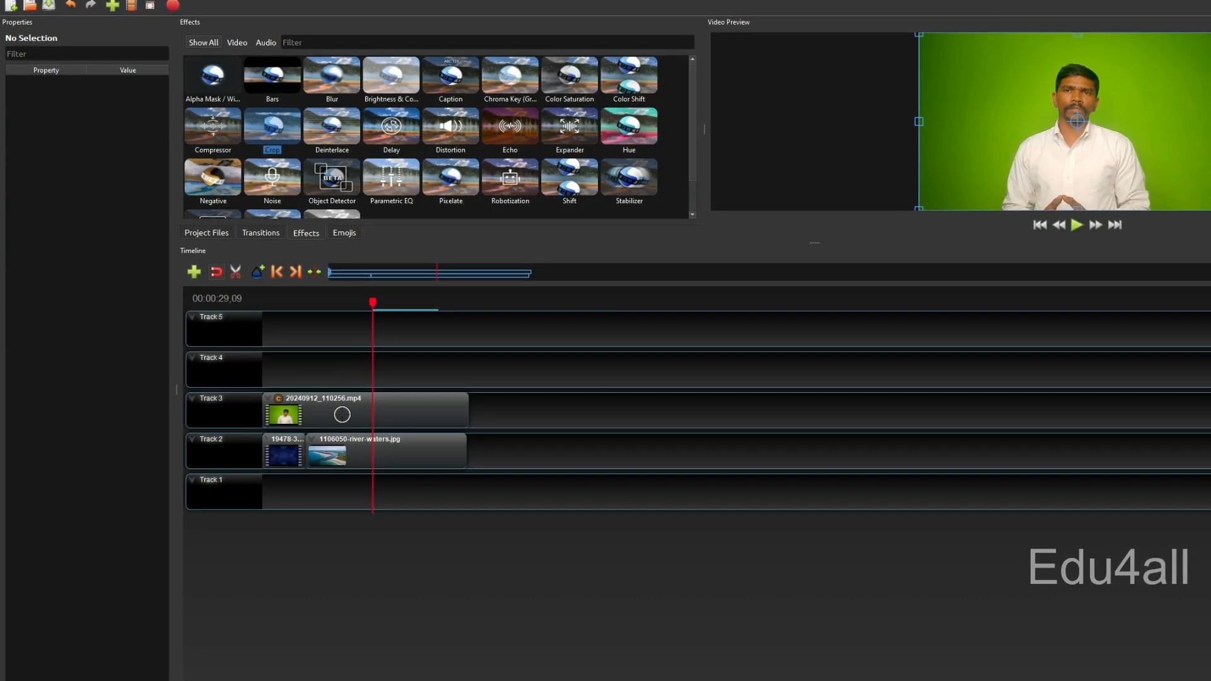
pyautogui.click(279, 400)
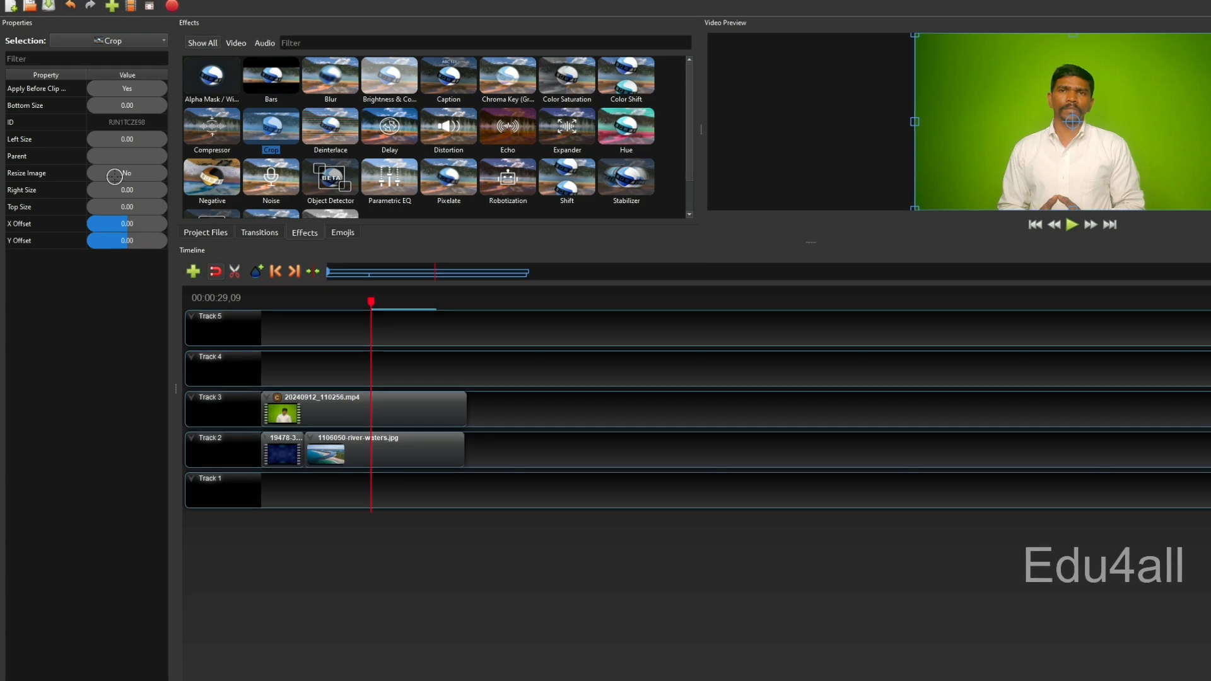
# Crop the presenter clip with a Right Size of 0.24, Left Size of 0.23 and Top Size of 0.13, keeping X Offset at 0.00
pyautogui.moveTo(127, 224)
pyautogui.mouseDown()
pyautogui.moveTo(143, 222)
pyautogui.moveTo(126, 222)
pyautogui.mouseUp()
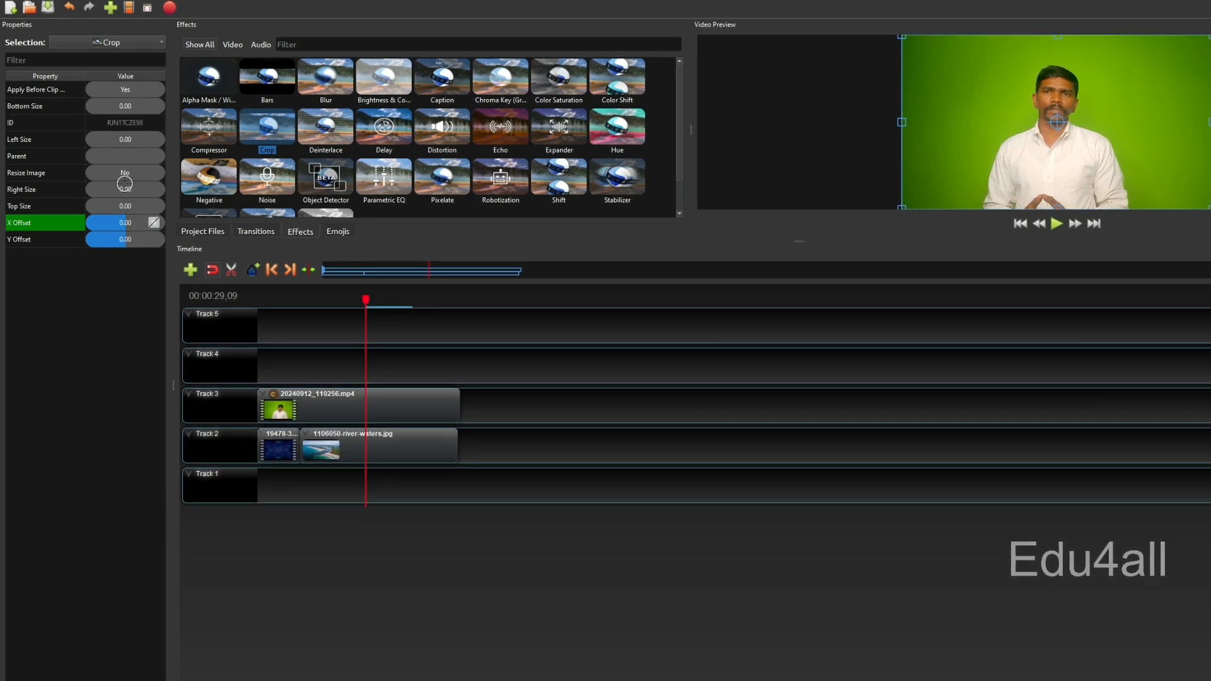
pyautogui.moveTo(126, 190)
pyautogui.mouseDown()
pyautogui.moveTo(140, 189)
pyautogui.moveTo(104, 192)
pyautogui.mouseUp()
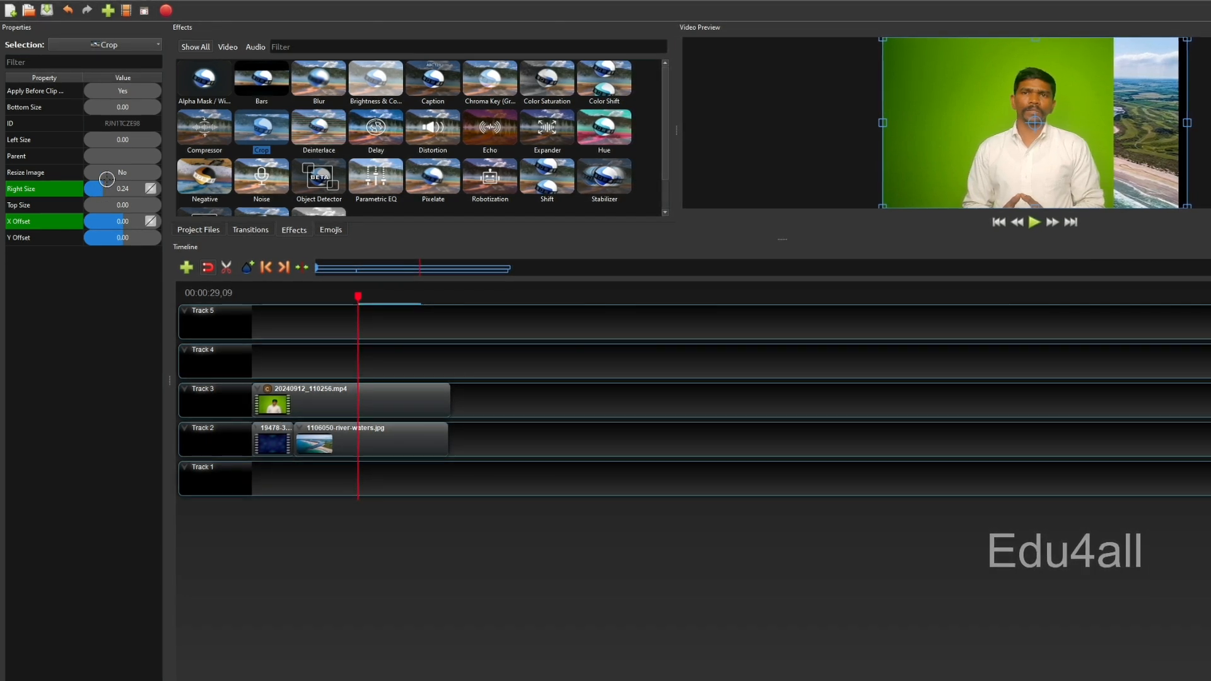
pyautogui.moveTo(104, 140)
pyautogui.mouseDown()
pyautogui.moveTo(119, 140)
pyautogui.moveTo(101, 148)
pyautogui.mouseUp()
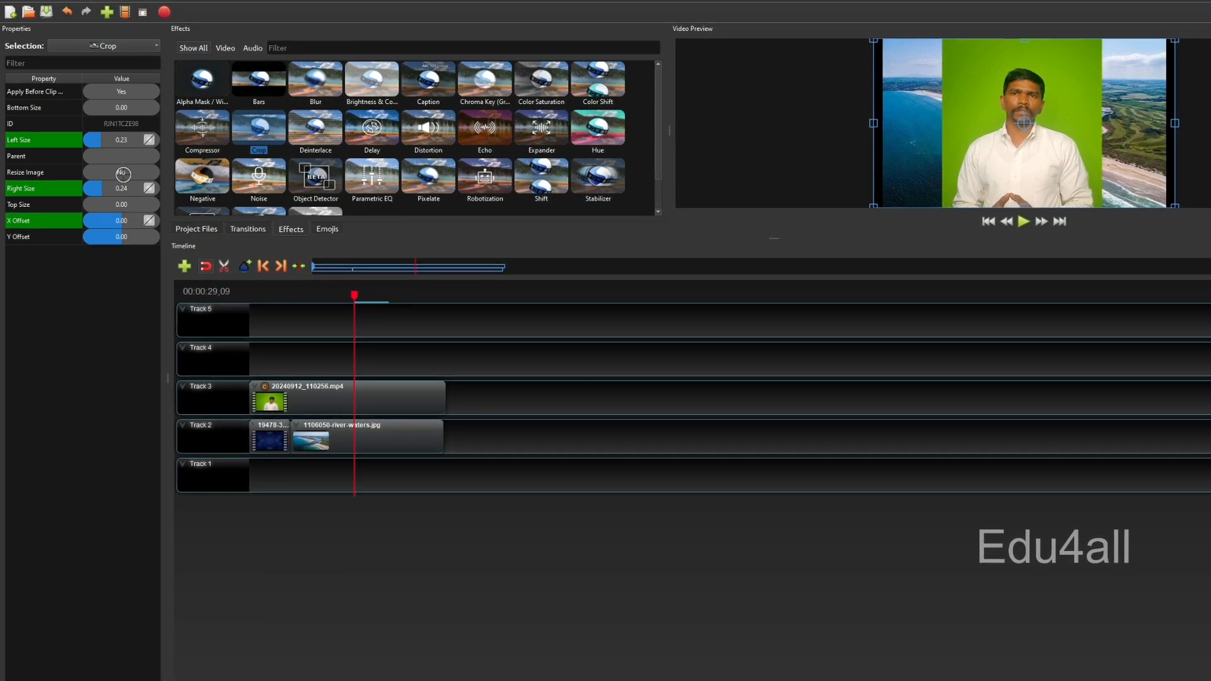
pyautogui.moveTo(123, 203); pyautogui.dragTo(92, 207)
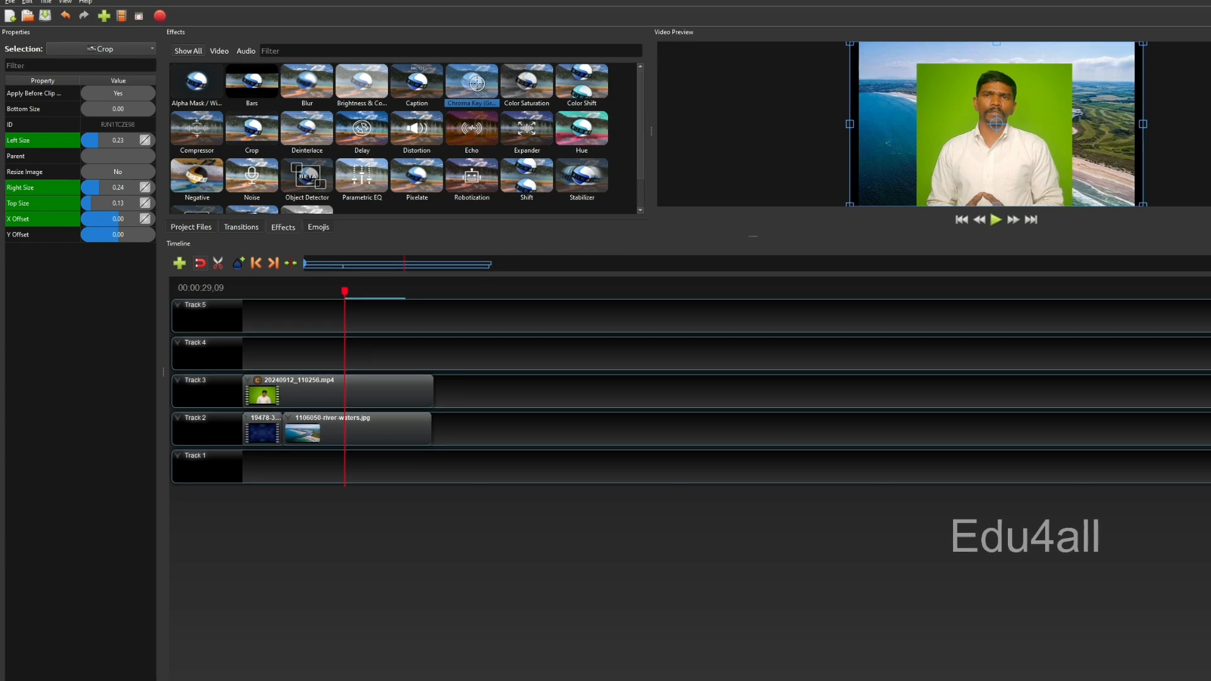
# Add a Chroma Key (Greenscreen) effect to the cropped Track 3 clip and open the effect's properties
pyautogui.moveTo(469, 87); pyautogui.dragTo(409, 262)
pyautogui.moveTo(296, 394); pyautogui.dragTo(297, 394)
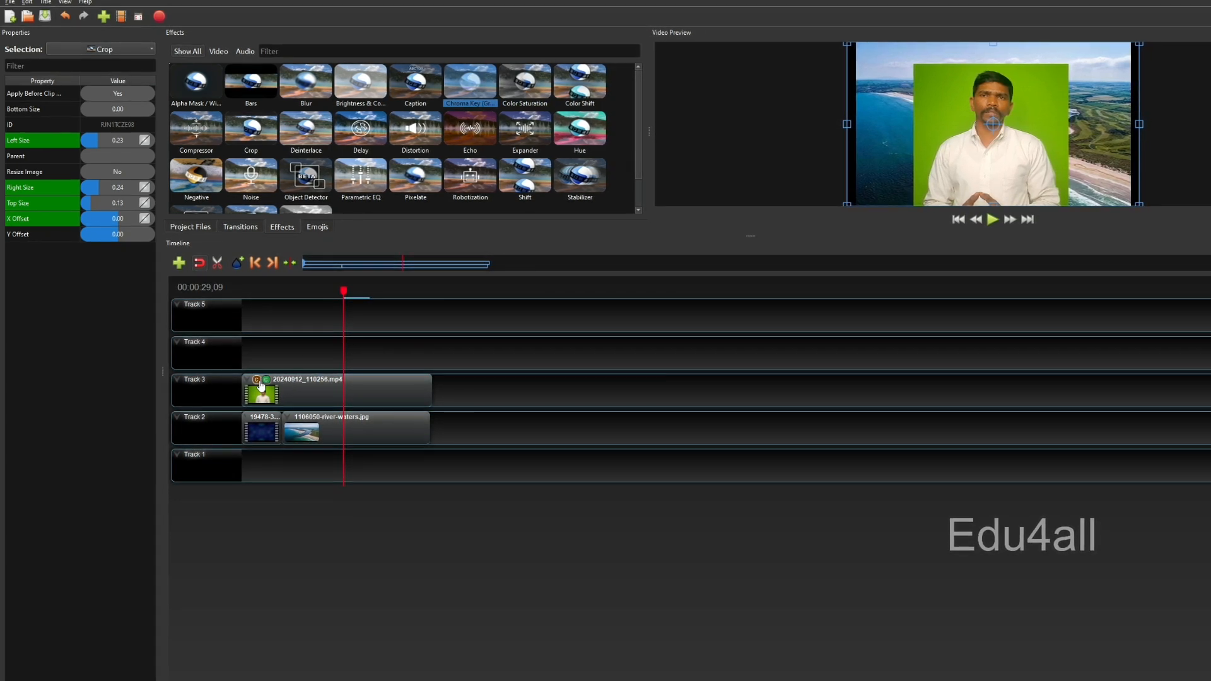
pyautogui.click(266, 380)
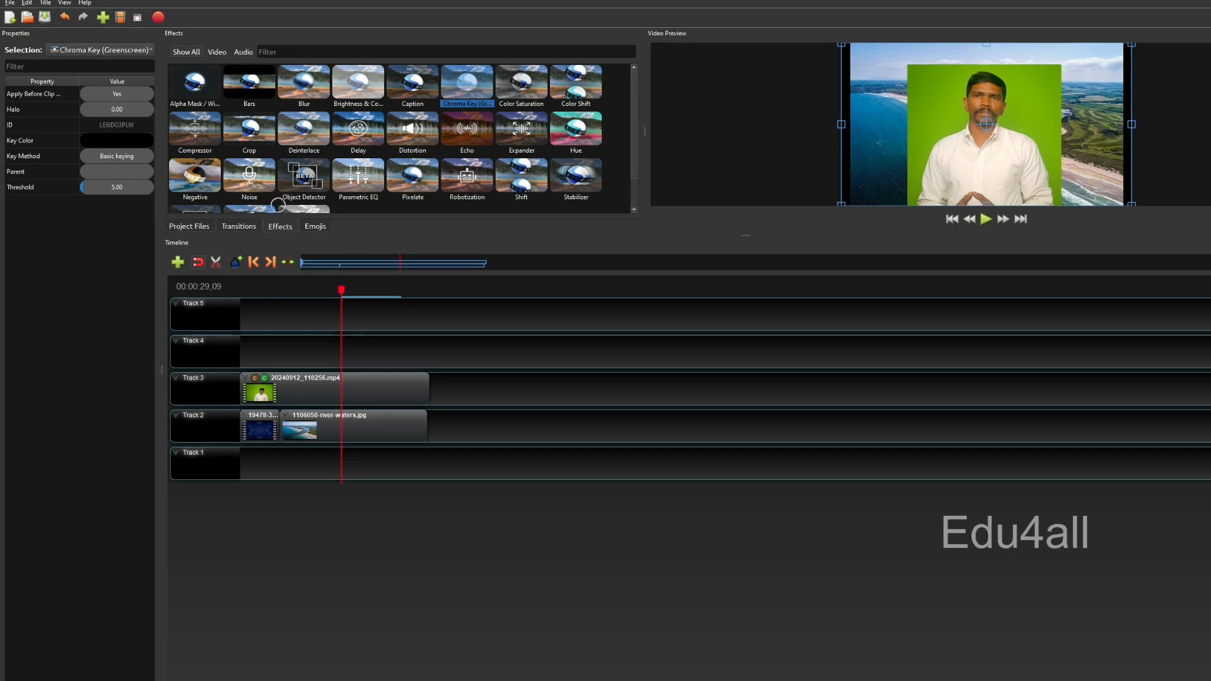
# Set the Chroma Key's key color to #7cb106 sampled from the green backdrop in the preview, and its threshold to 100
pyautogui.click(125, 143)
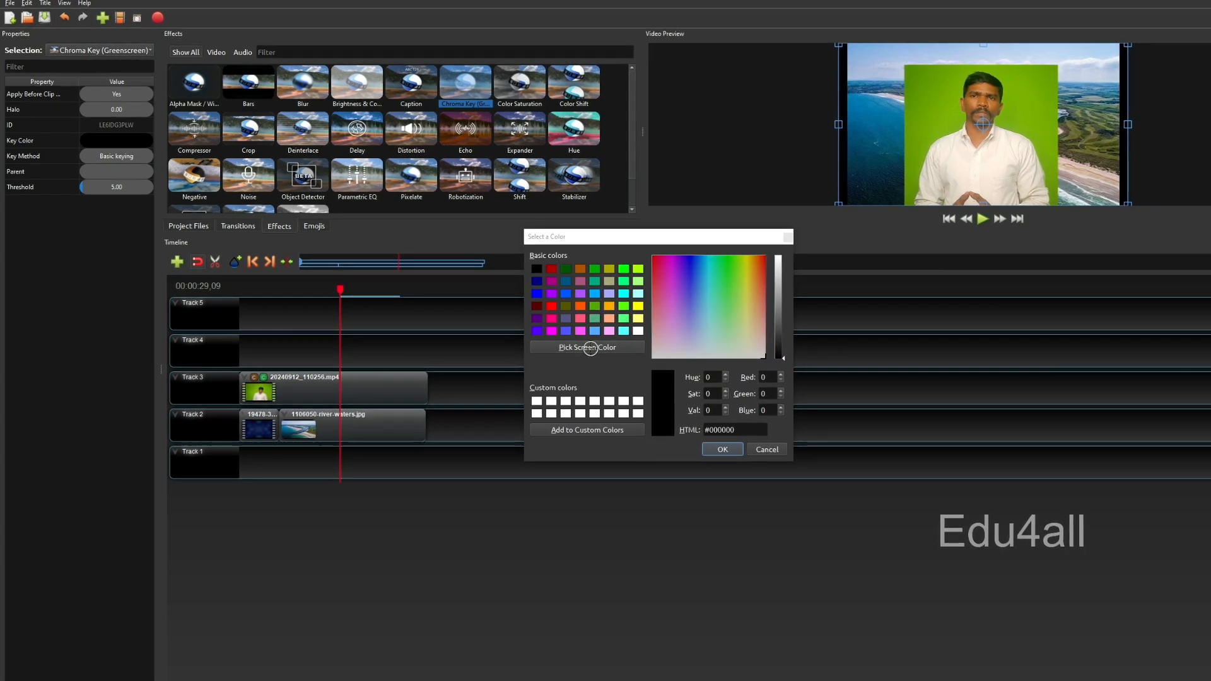
pyautogui.click(588, 347)
pyautogui.click(930, 129)
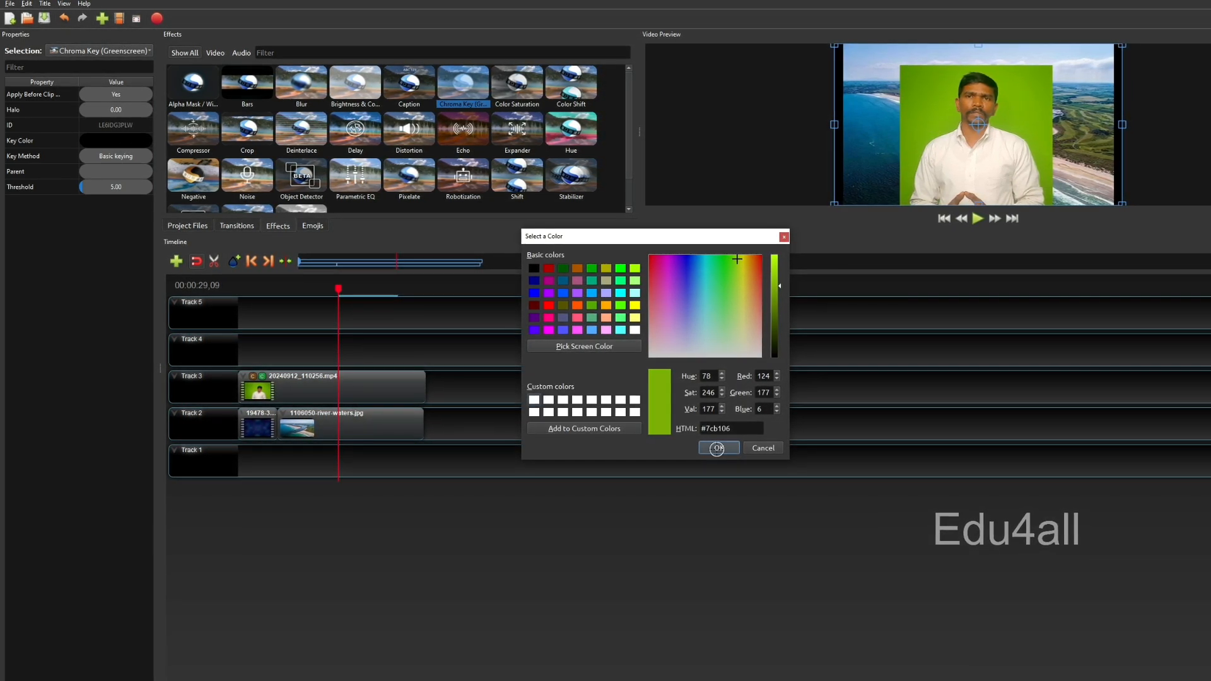
pyautogui.click(717, 448)
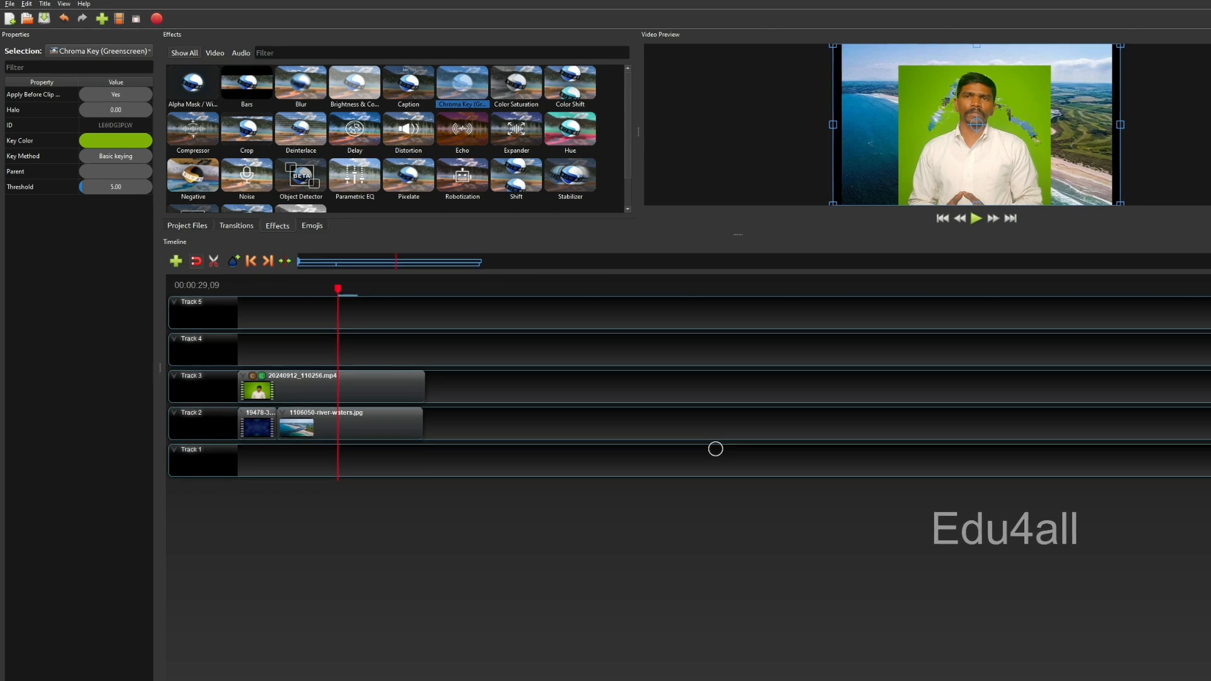
pyautogui.doubleClick(110, 187)
pyautogui.write('100')
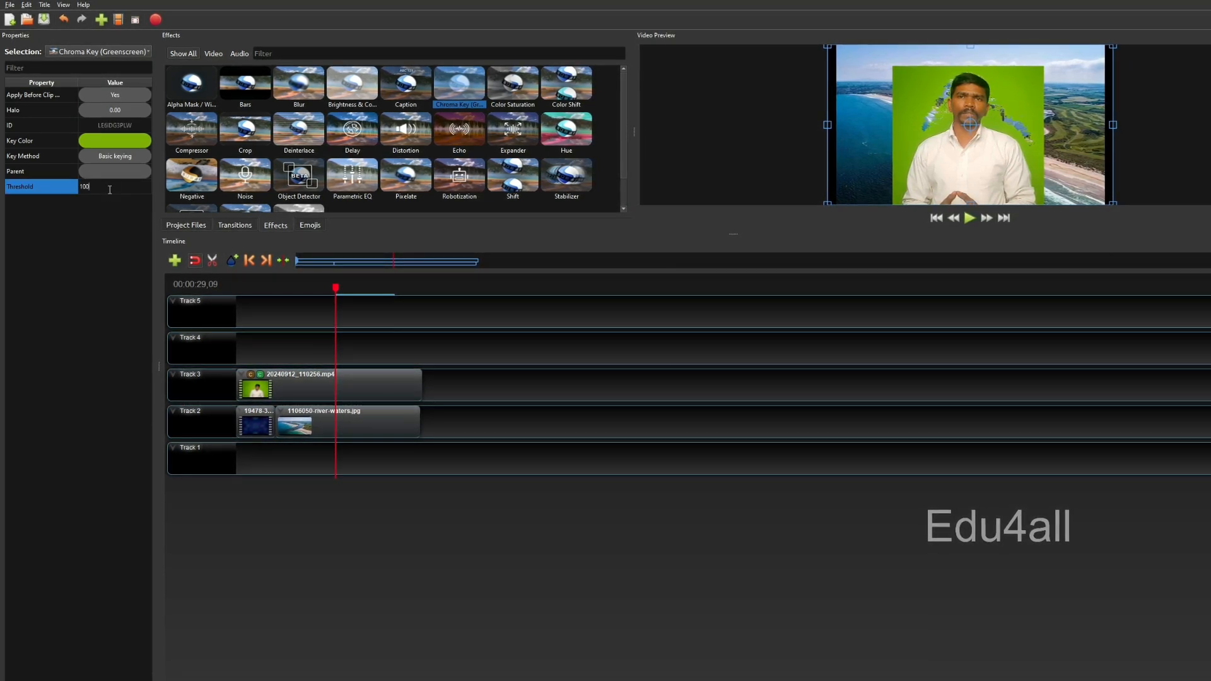
pyautogui.press('Return')
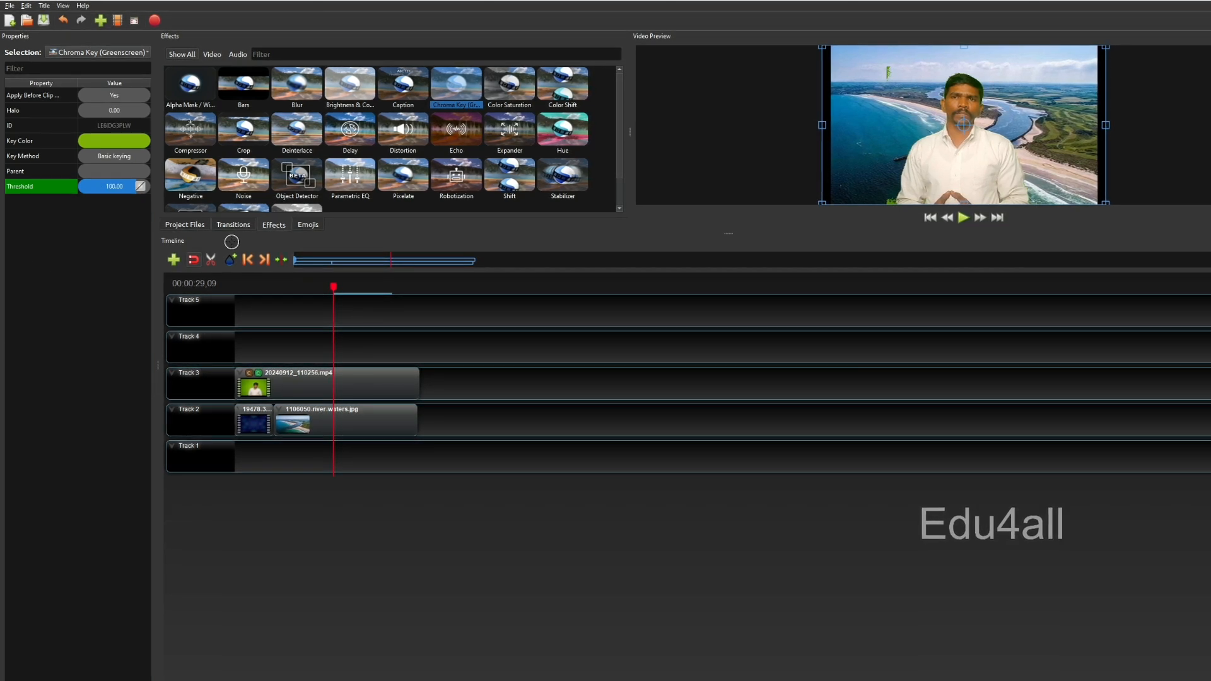
# Move the playhead to 00:00:07,12, add a second Chroma Key effect to the Track 3 clip and open its properties
pyautogui.click(308, 292)
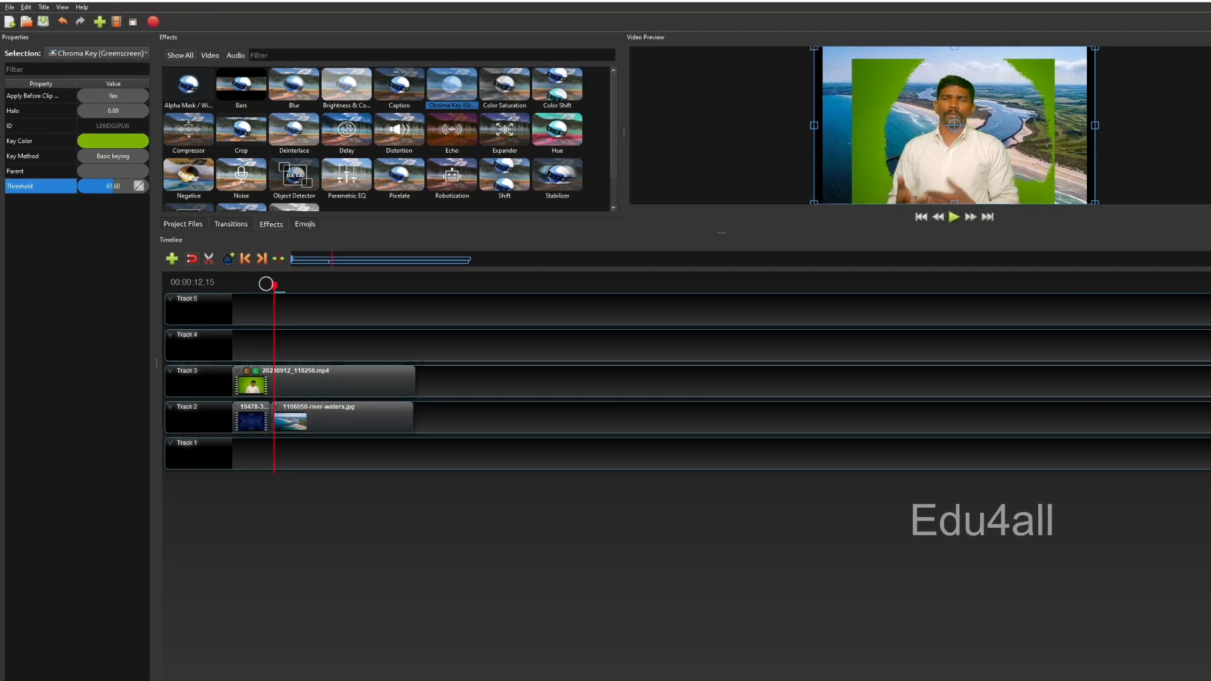
pyautogui.click(256, 284)
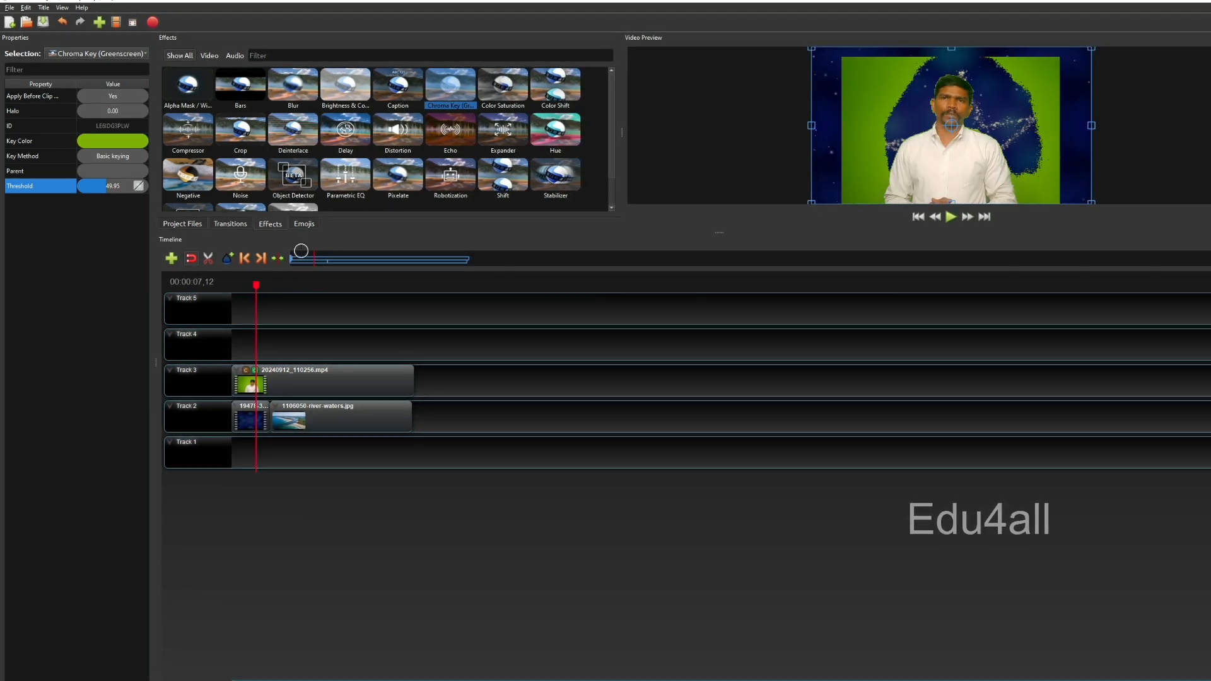
pyautogui.moveTo(451, 90); pyautogui.dragTo(287, 375)
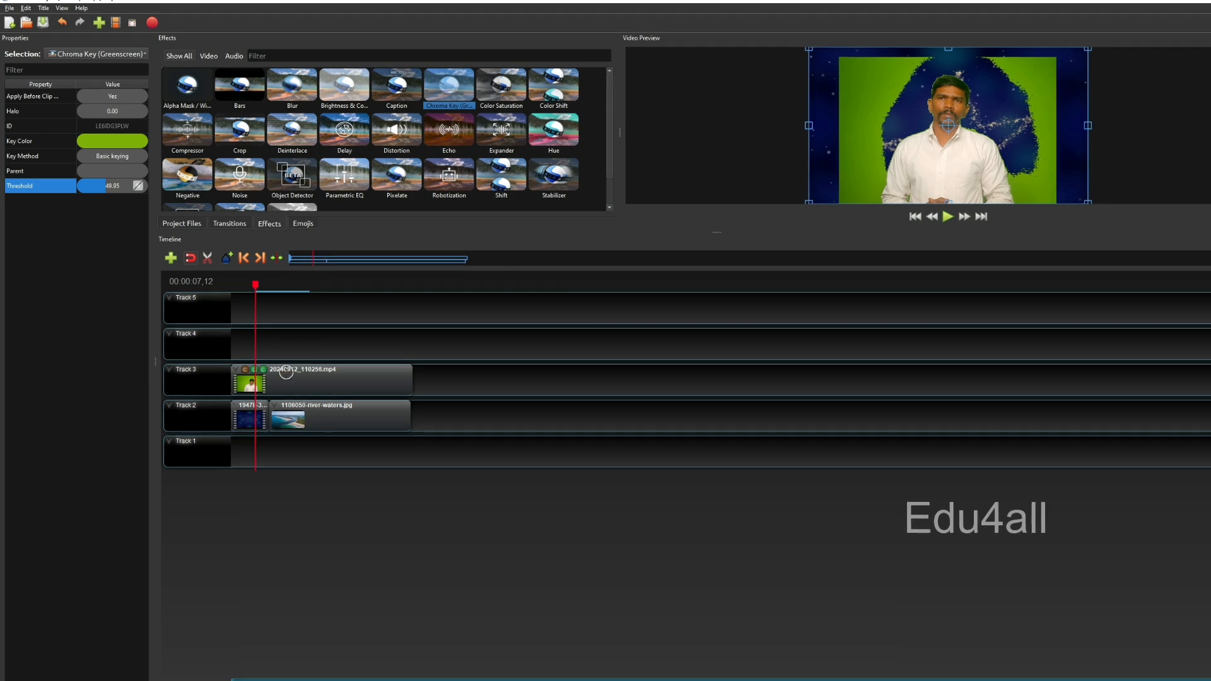
pyautogui.click(263, 369)
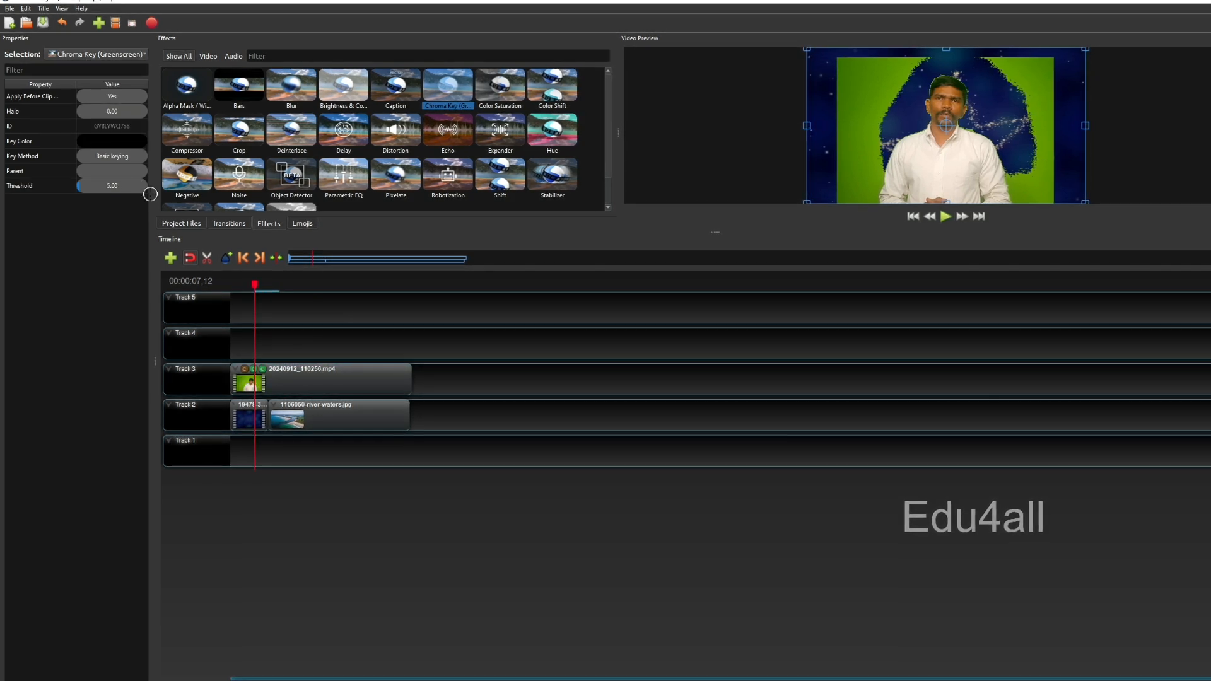
# Set the second Chroma Key's key color to the darker green #417900 sampled from the remaining backdrop, and its threshold to 100
pyautogui.click(134, 143)
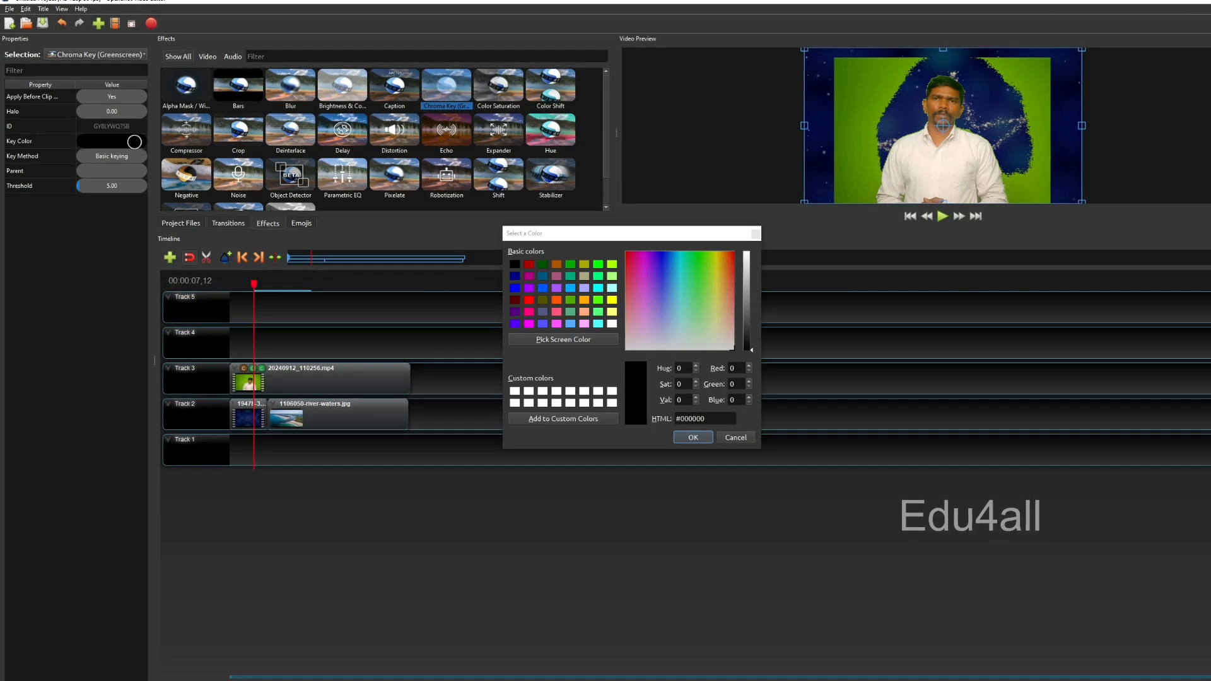
pyautogui.click(562, 338)
pyautogui.click(831, 126)
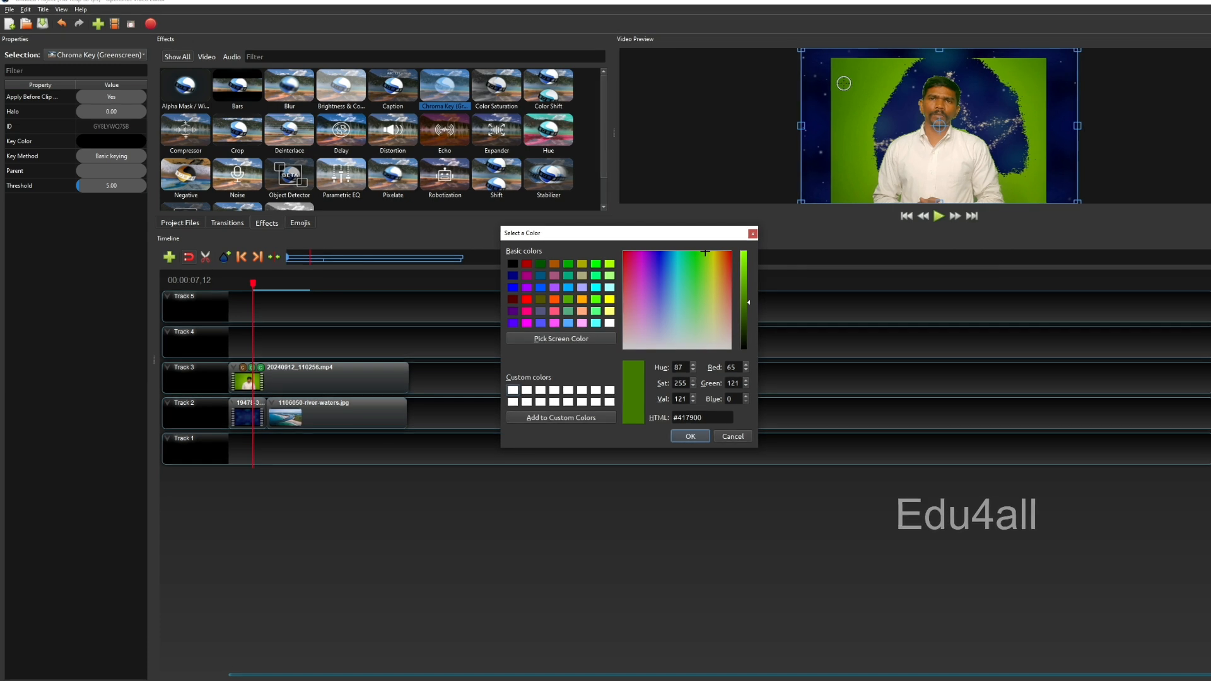
pyautogui.click(692, 436)
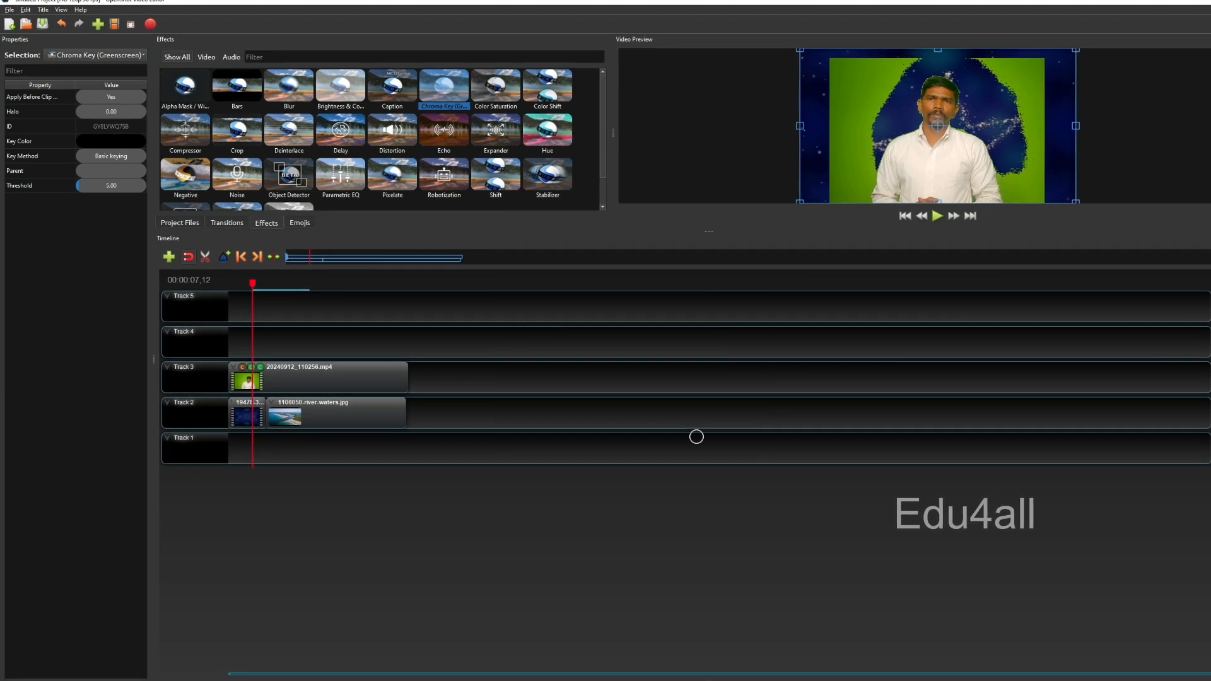
pyautogui.doubleClick(125, 186)
pyautogui.write('100')
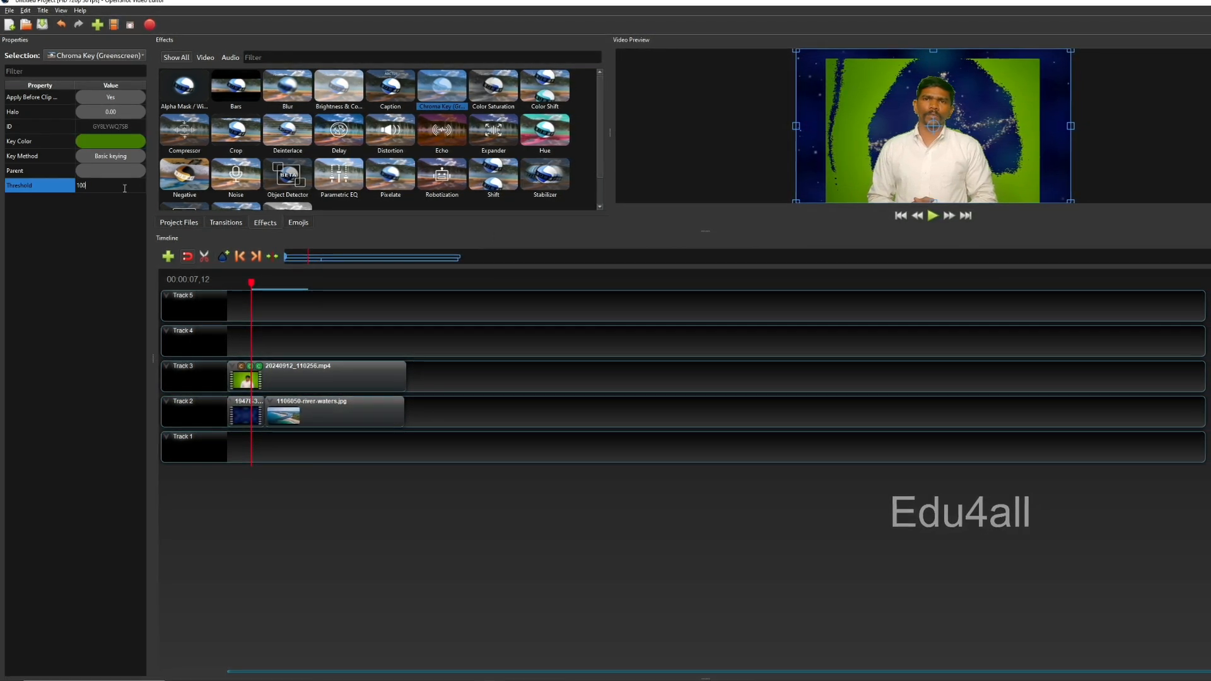
pyautogui.press('Return')
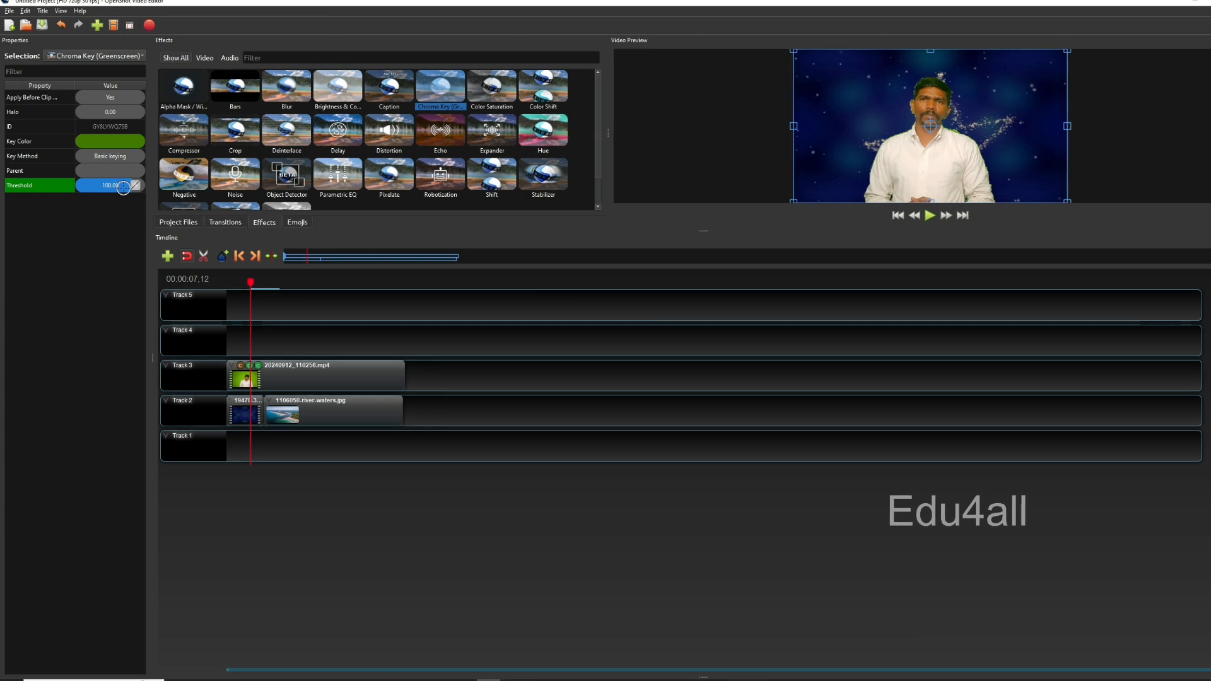